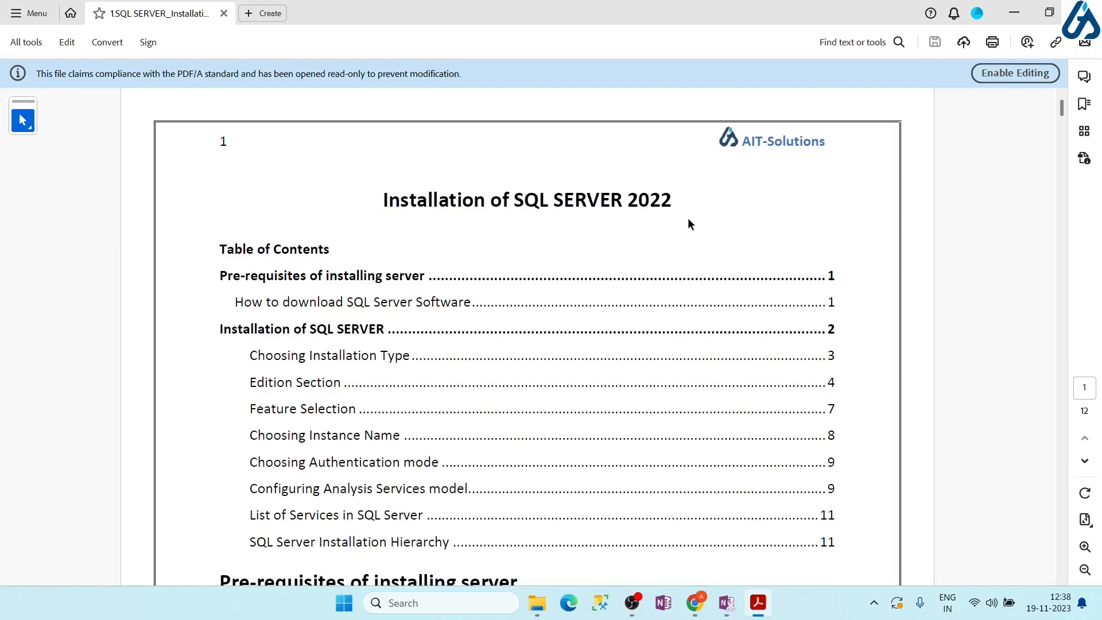
Search Google for 'sql server 2022 download' and open Microsoft's SQL Server Downloads result
{"action": "left_click", "coordinate": [695, 603]}
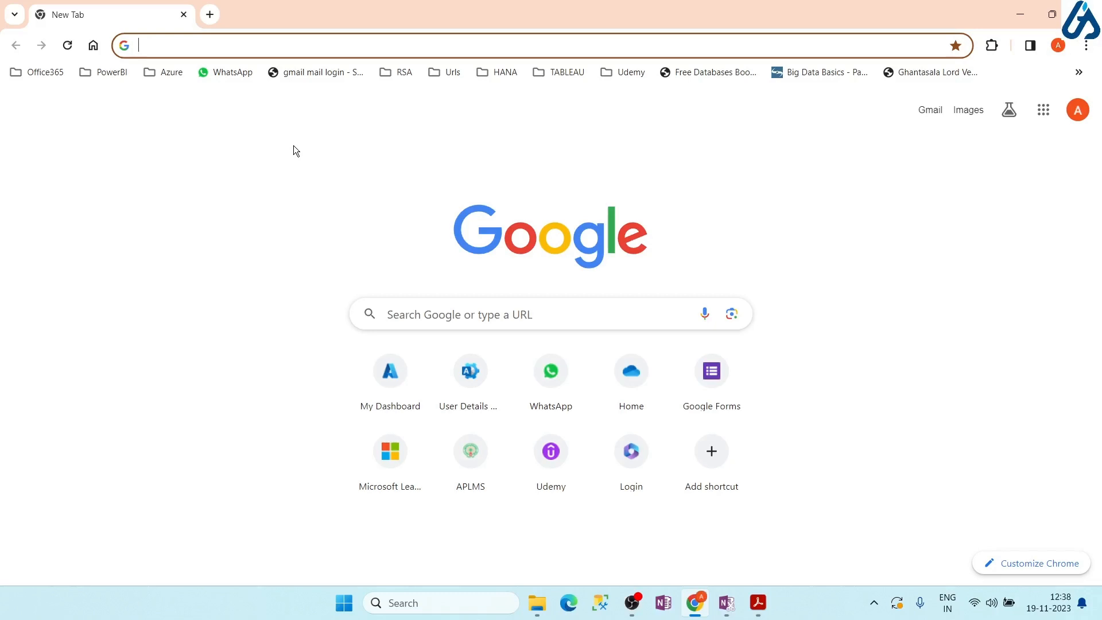
{"action": "type", "text": "sql"}
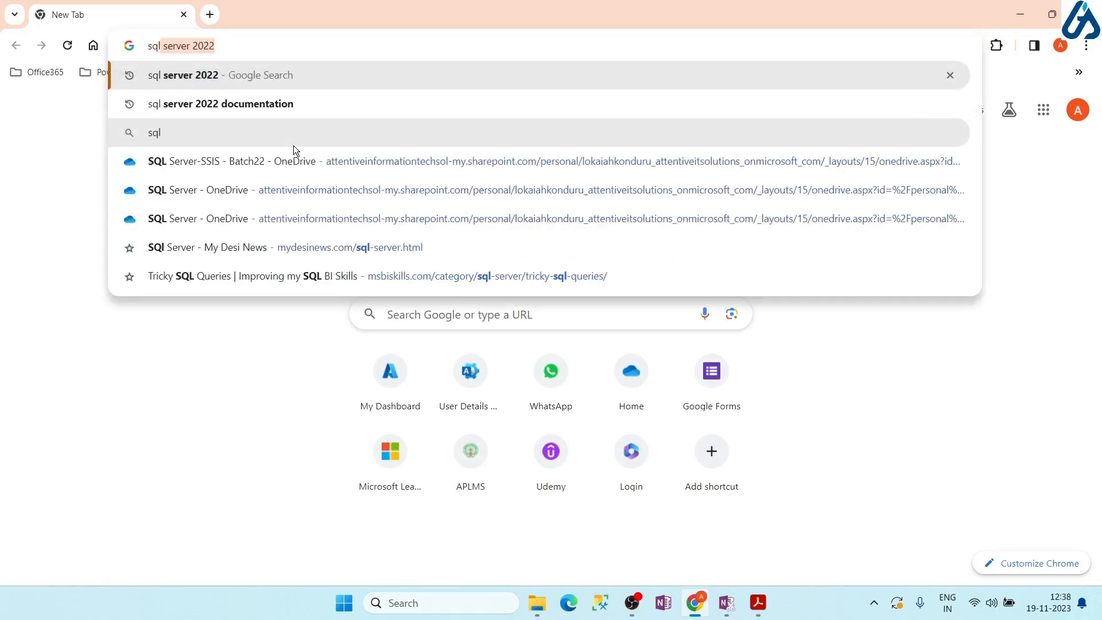
{"action": "type", "text": " server 2022 "}
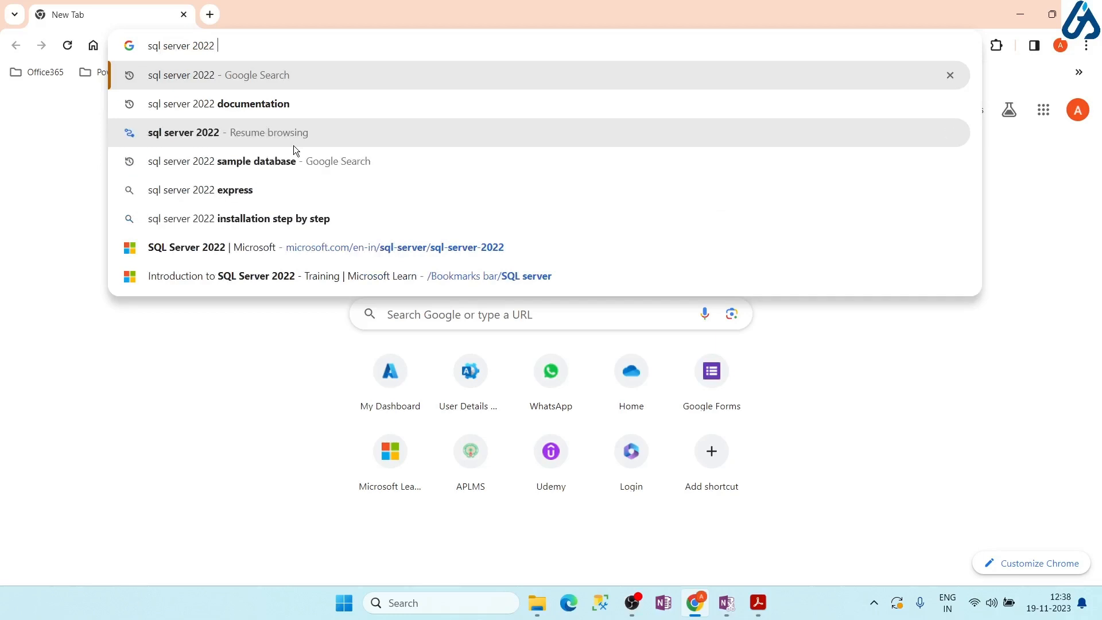
{"action": "type", "text": "do"}
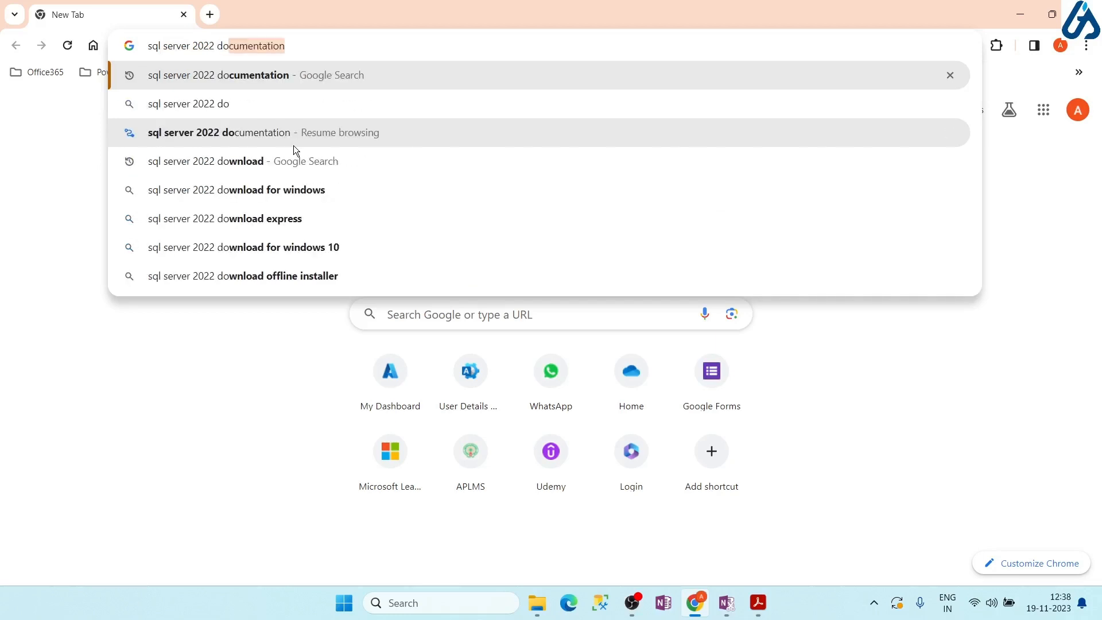
{"action": "type", "text": "wn"}
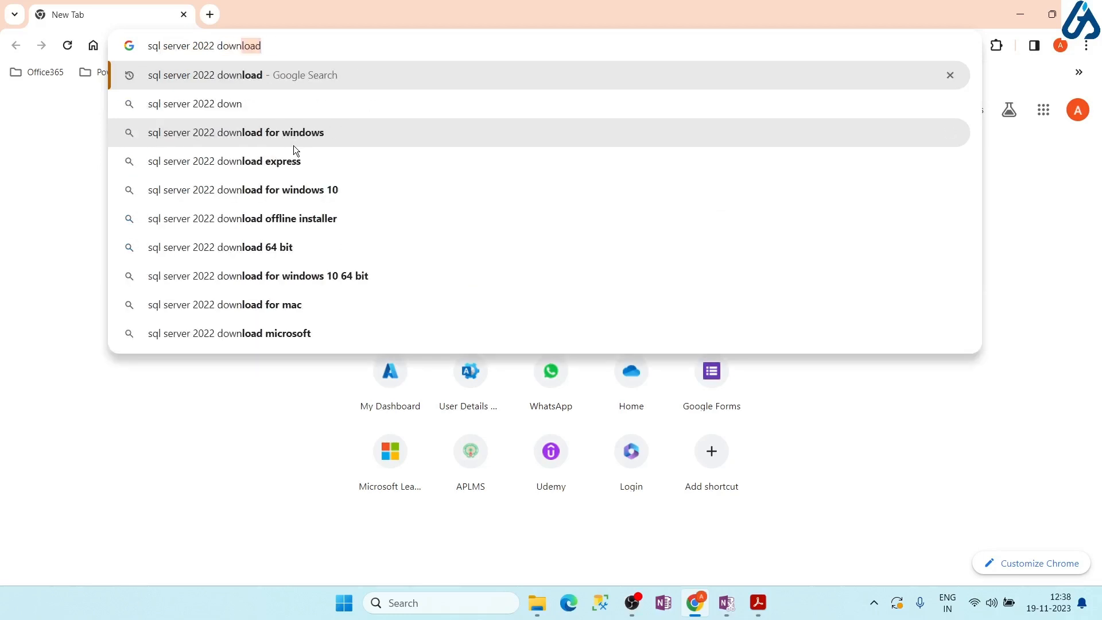
{"action": "type", "text": "load"}
{"action": "key", "text": "Return"}
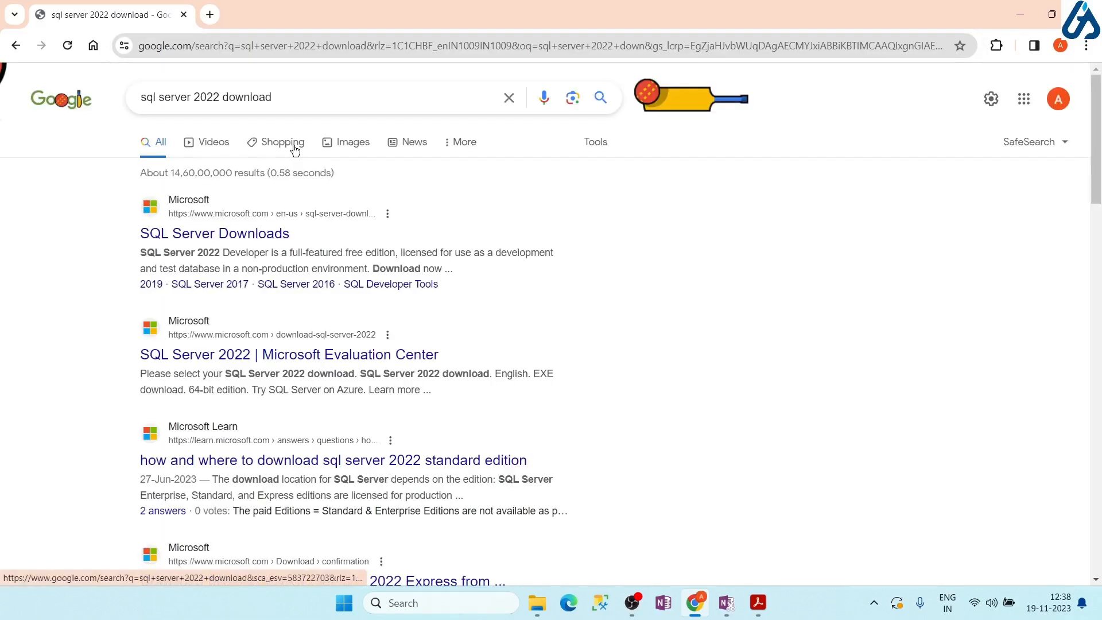
{"action": "left_click", "coordinate": [170, 236]}
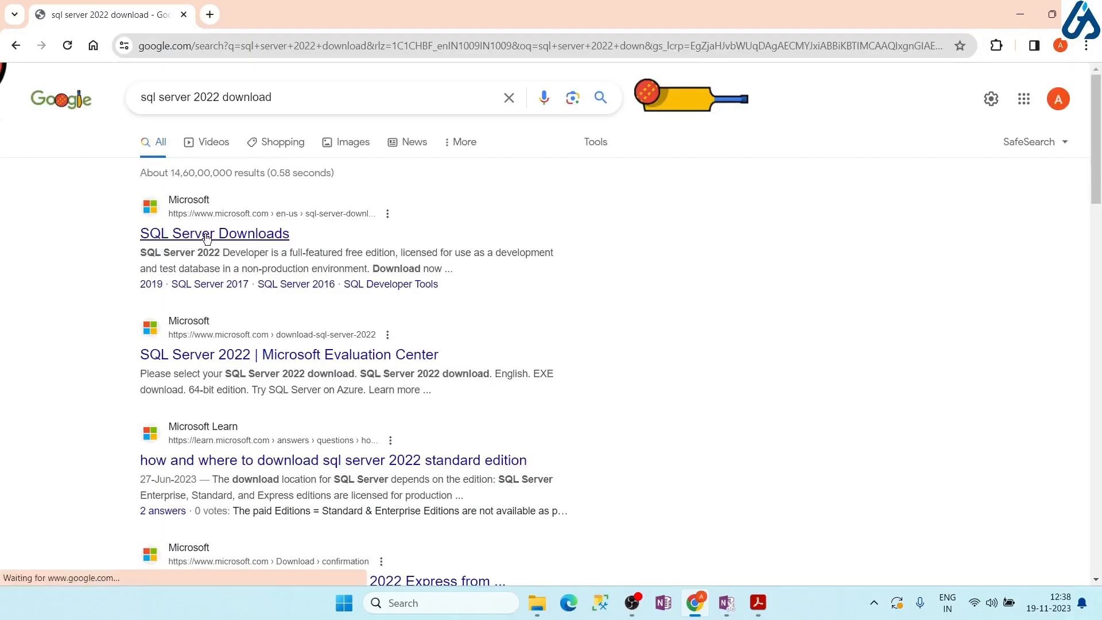
Download the free SQL Server 2022 Developer edition installer, SQL2022-SSEI-Dev.exe
{"action": "left_click", "coordinate": [205, 235]}
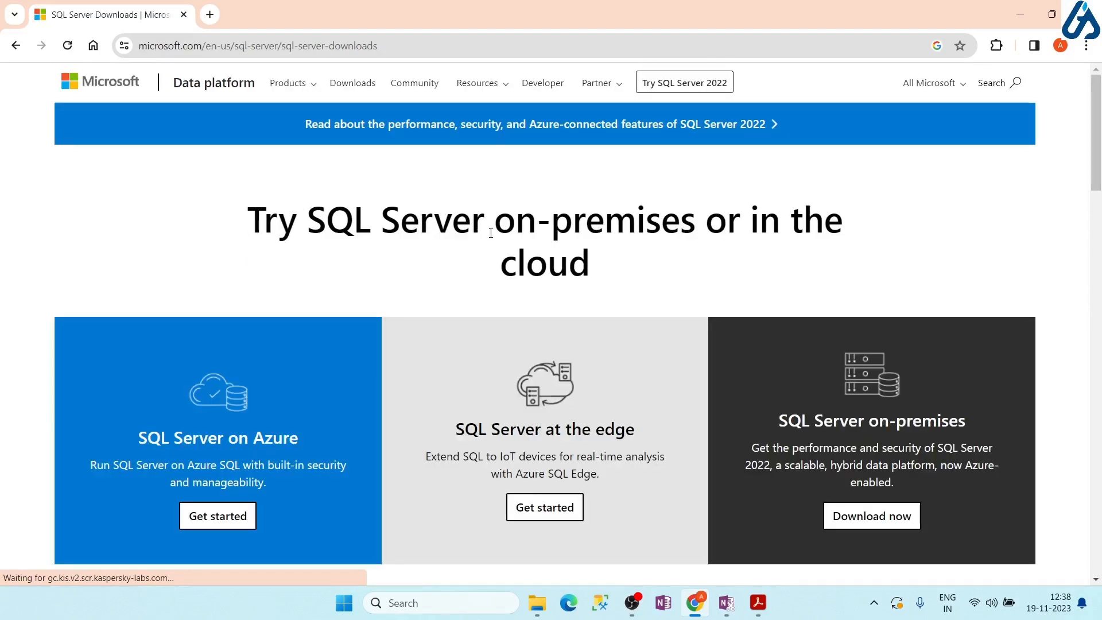
{"action": "scroll", "coordinate": [450, 352], "scroll_direction": "down", "scroll_amount": 1}
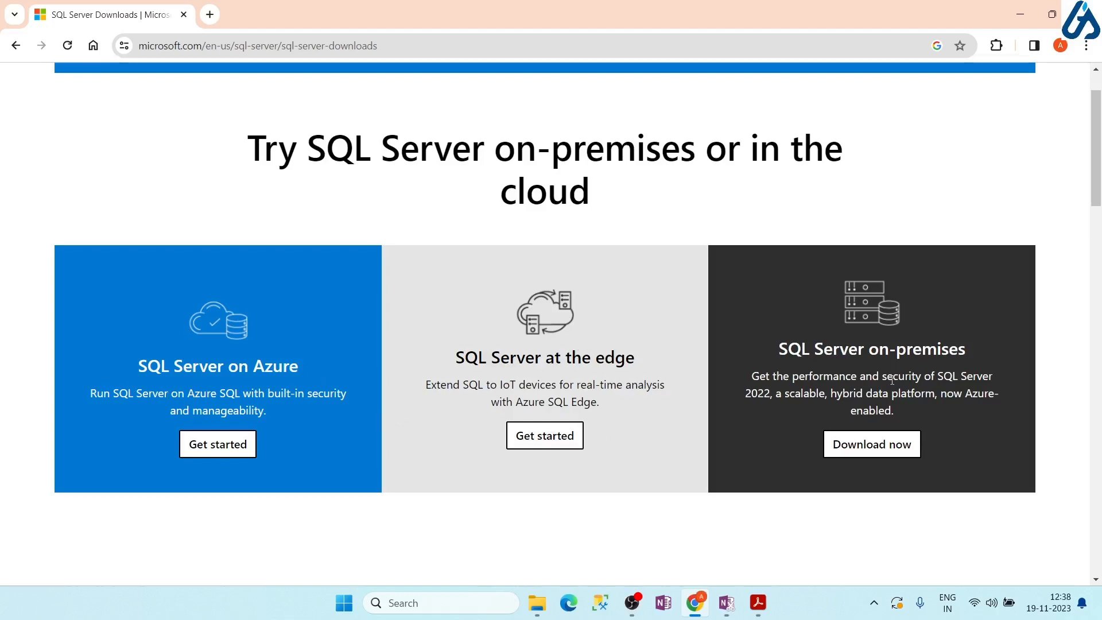
{"action": "scroll", "coordinate": [884, 373], "scroll_direction": "down", "scroll_amount": 5}
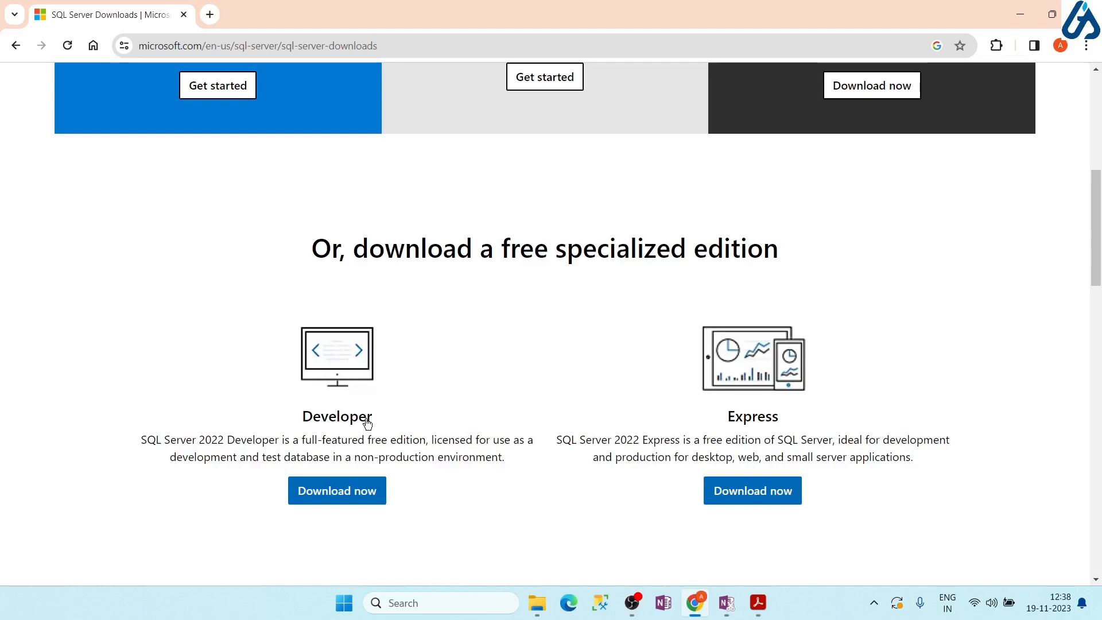
{"action": "left_click", "coordinate": [345, 497]}
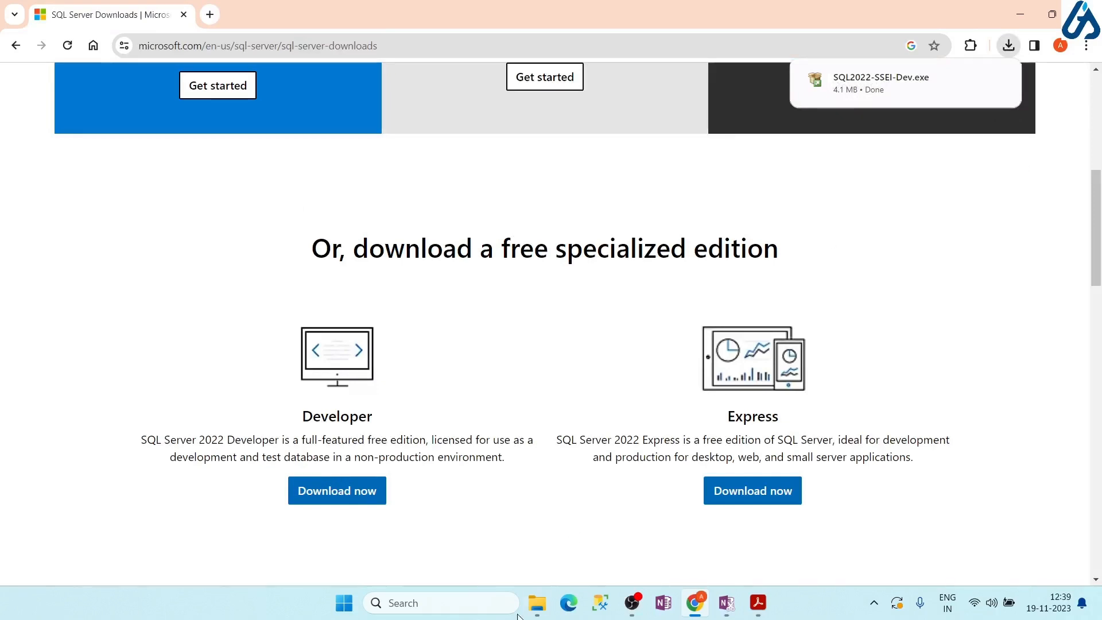
{"action": "left_click", "coordinate": [537, 602]}
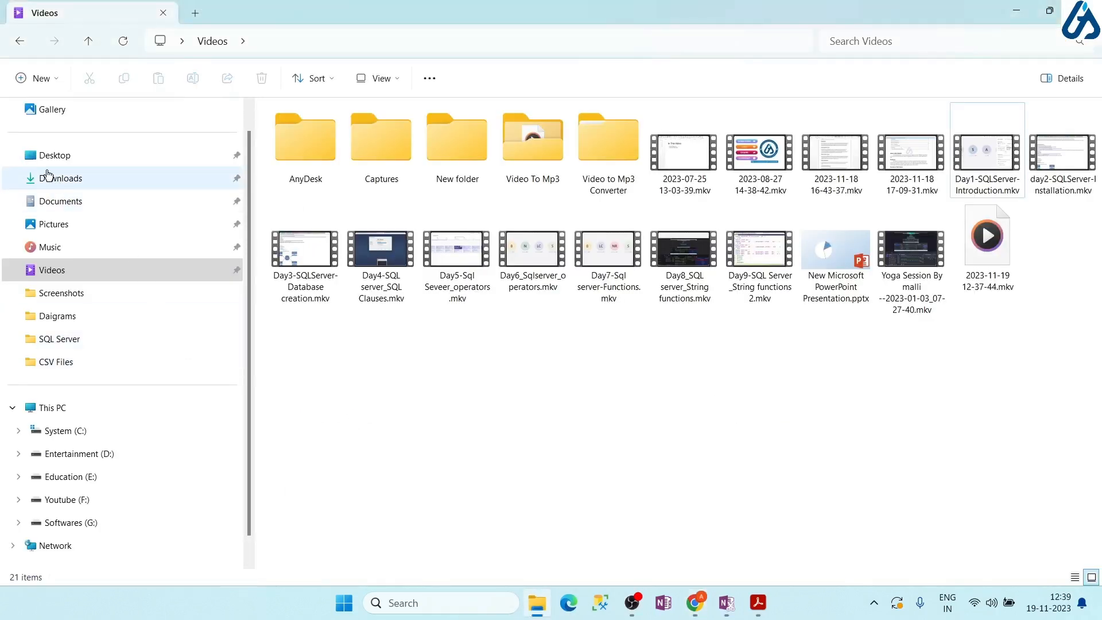
Run SQL2022-SSEI-Dev.exe from the Downloads folder to start the Developer Edition installer
{"action": "left_click", "coordinate": [60, 203]}
{"action": "left_click", "coordinate": [68, 182]}
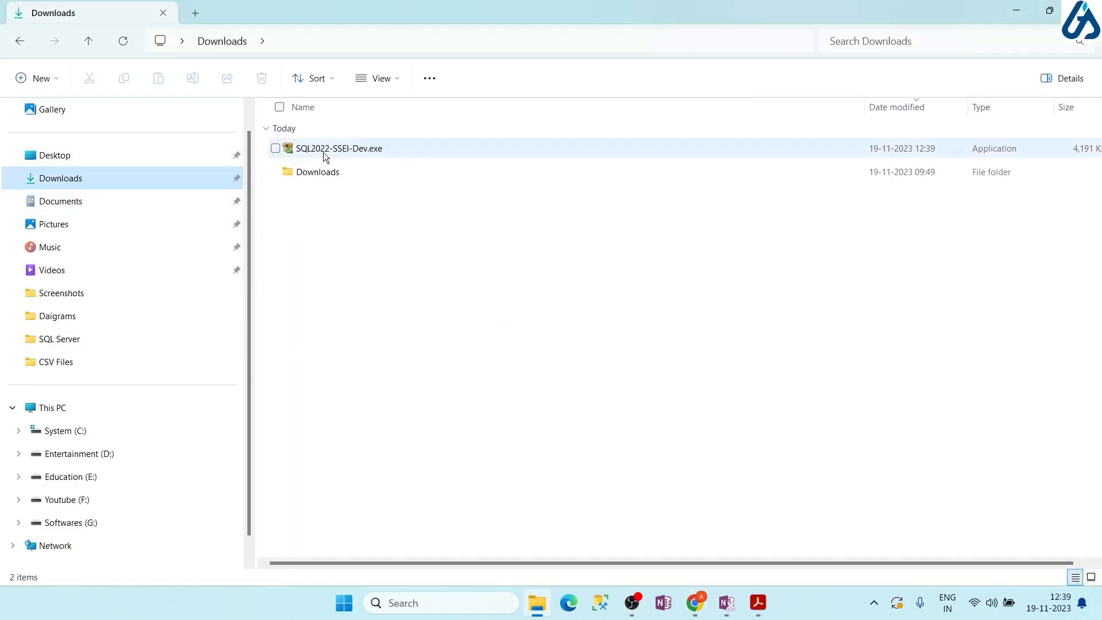
{"action": "left_click", "coordinate": [364, 150]}
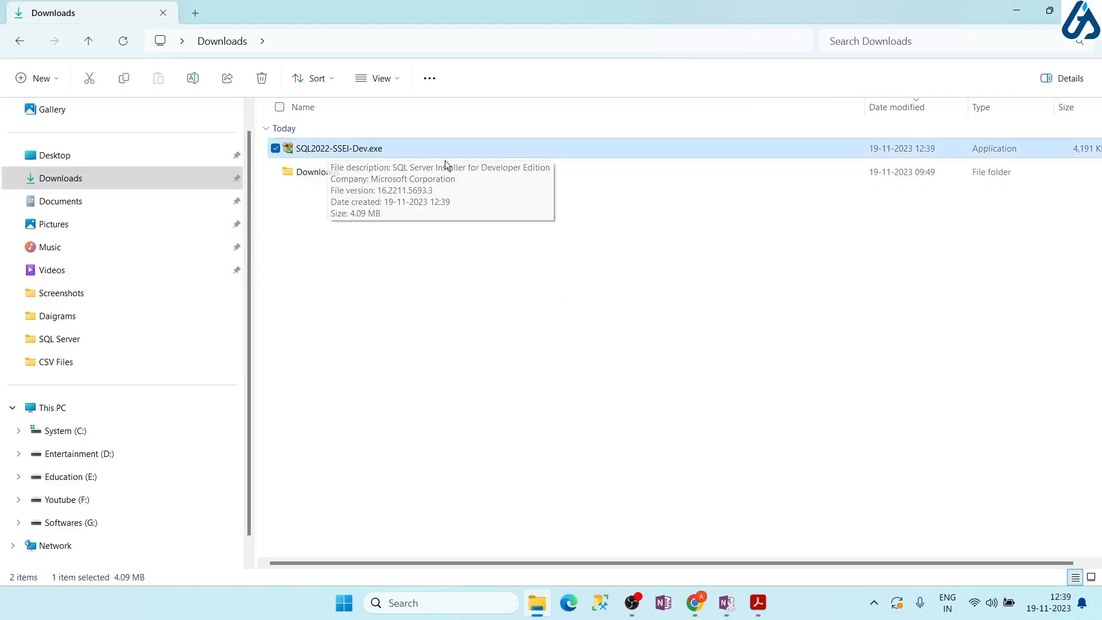
{"action": "double_click", "coordinate": [405, 148]}
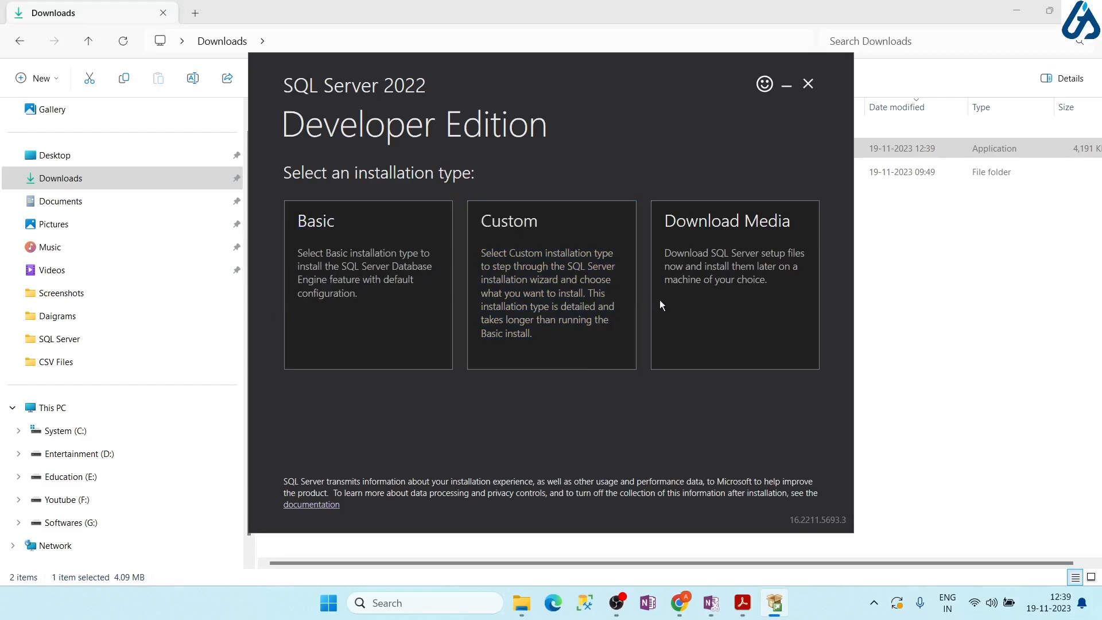
Download the English ISO installation media (1109 MB) into the Downloads folder
{"action": "left_click", "coordinate": [710, 301]}
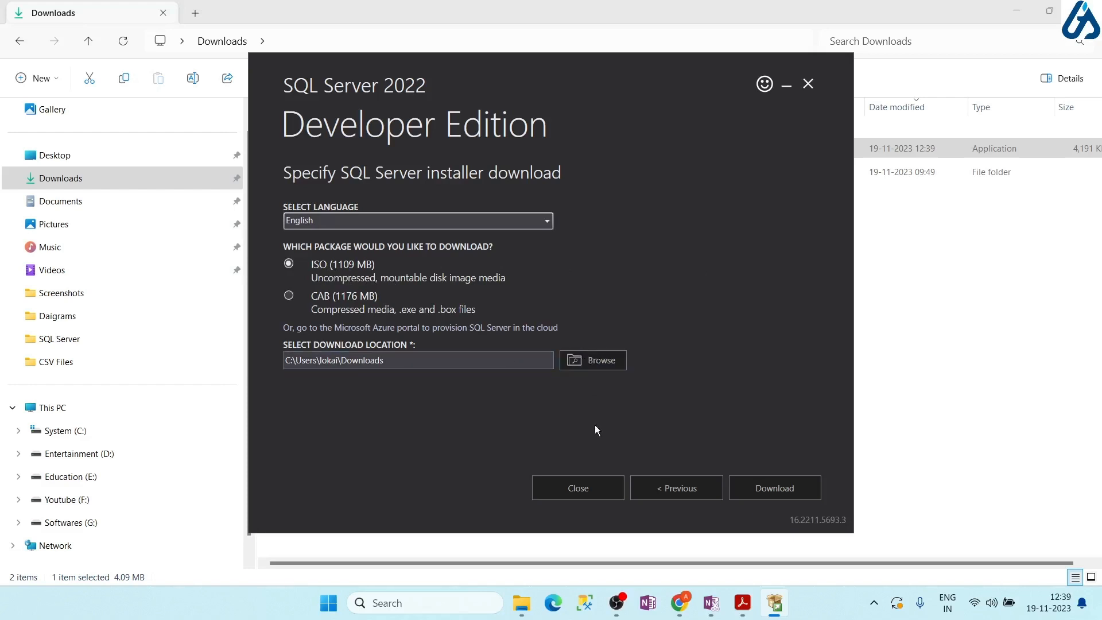
{"action": "left_click", "coordinate": [763, 487]}
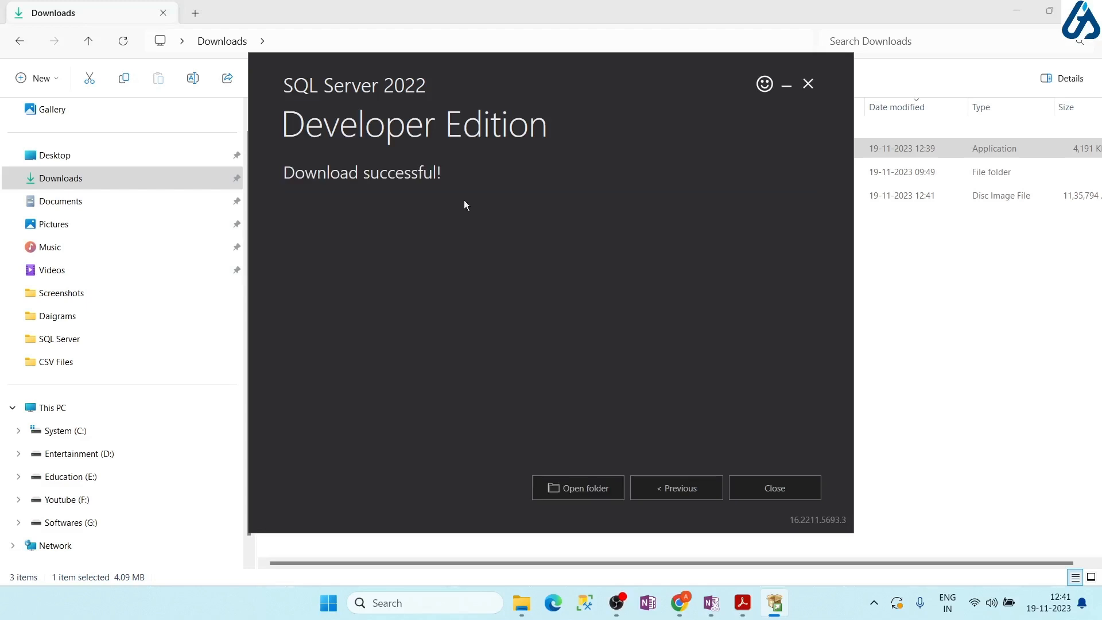
Exit the SQL Server installer and return to the Downloads folder window
{"action": "left_click", "coordinate": [776, 485]}
{"action": "left_click", "coordinate": [552, 329]}
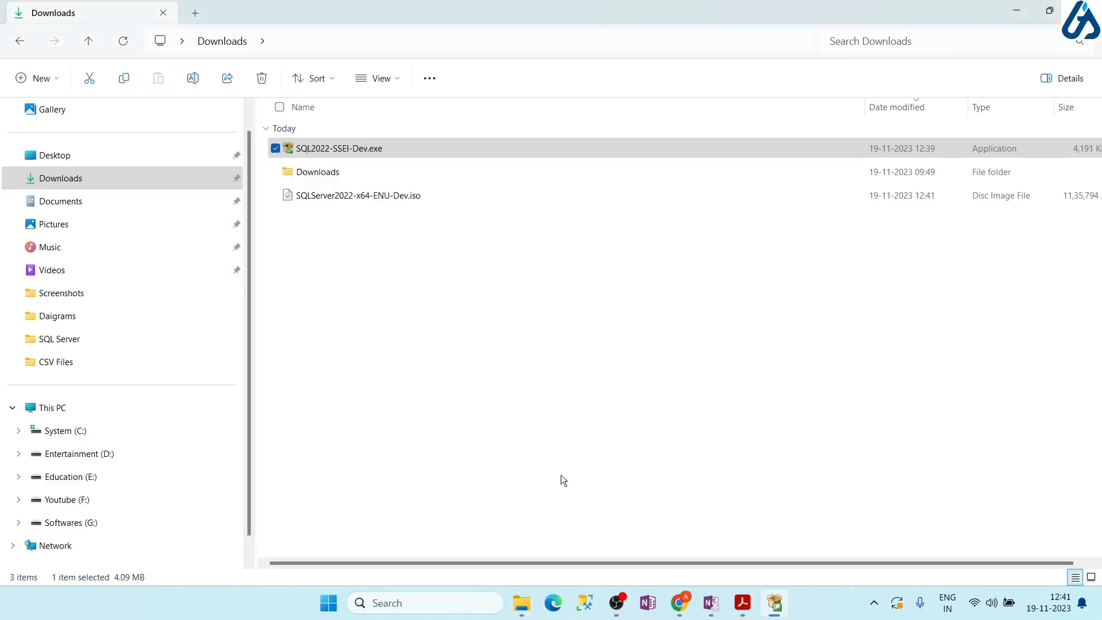
{"action": "left_click", "coordinate": [525, 607]}
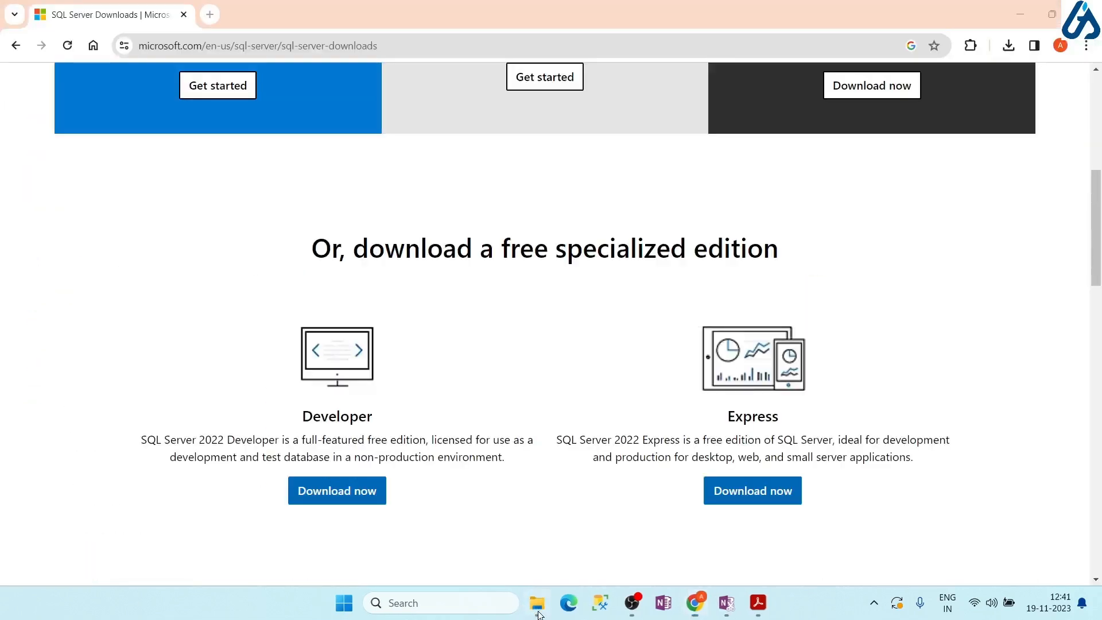
{"action": "left_click", "coordinate": [537, 603]}
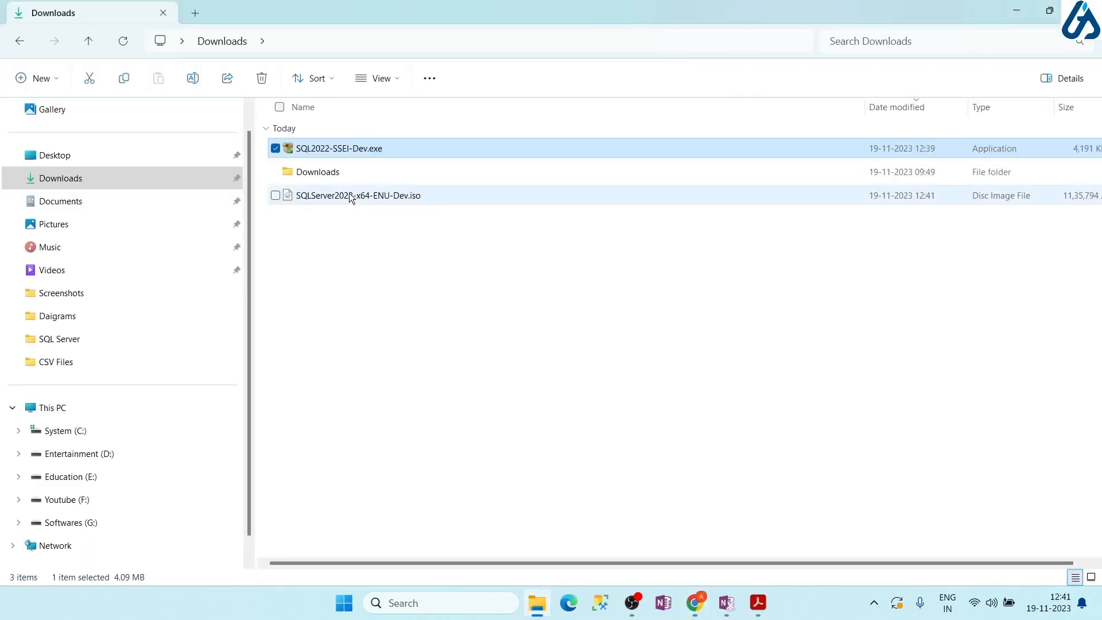
Show the Properties of SQLServer2022-x64-ENU-Dev.iso, confirming its 1.08 GB size
{"action": "left_click", "coordinate": [350, 195]}
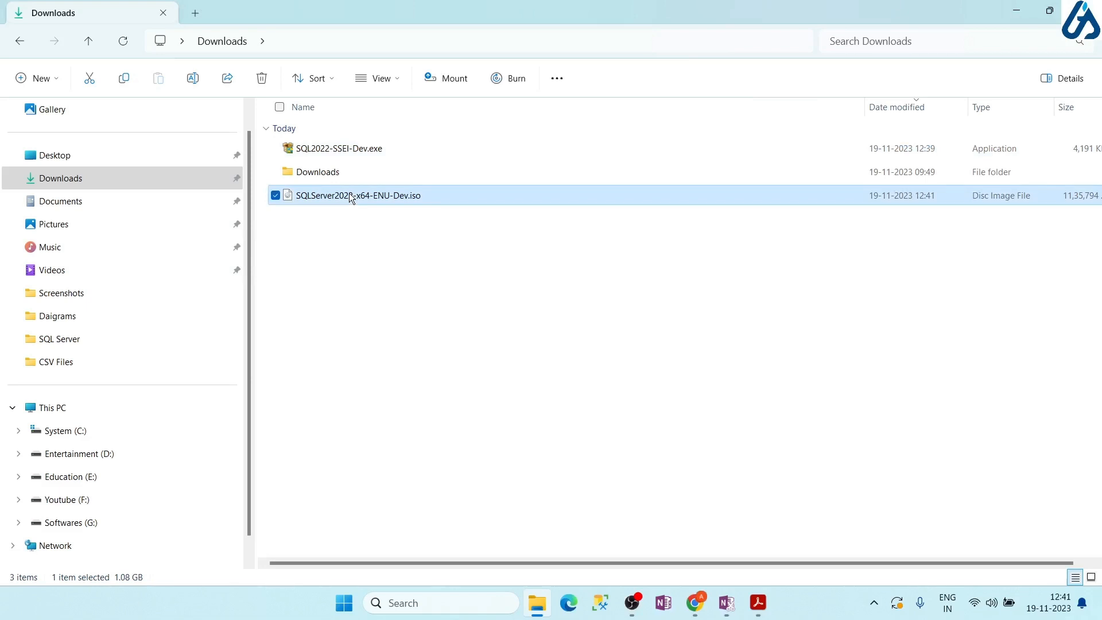
{"action": "right_click", "coordinate": [350, 194]}
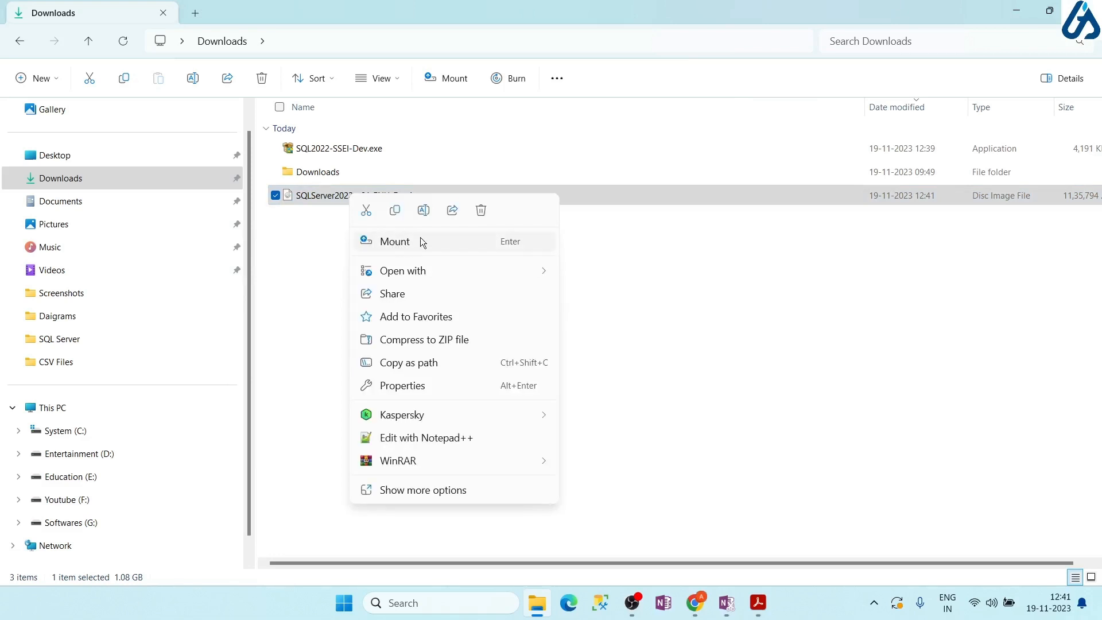
{"action": "left_click", "coordinate": [423, 491]}
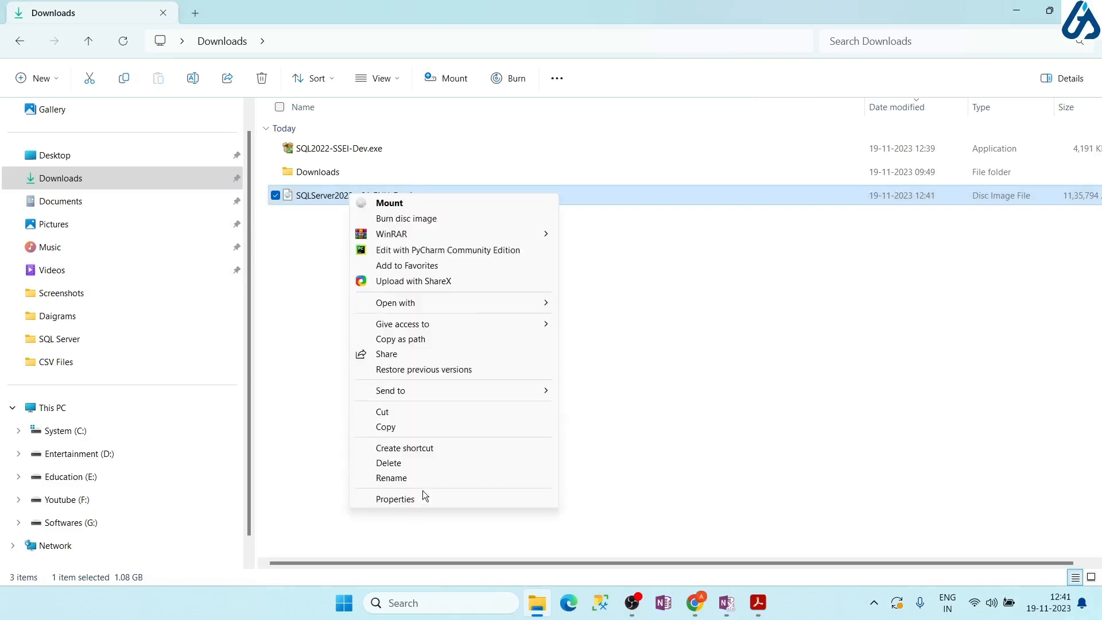
{"action": "left_click", "coordinate": [419, 500]}
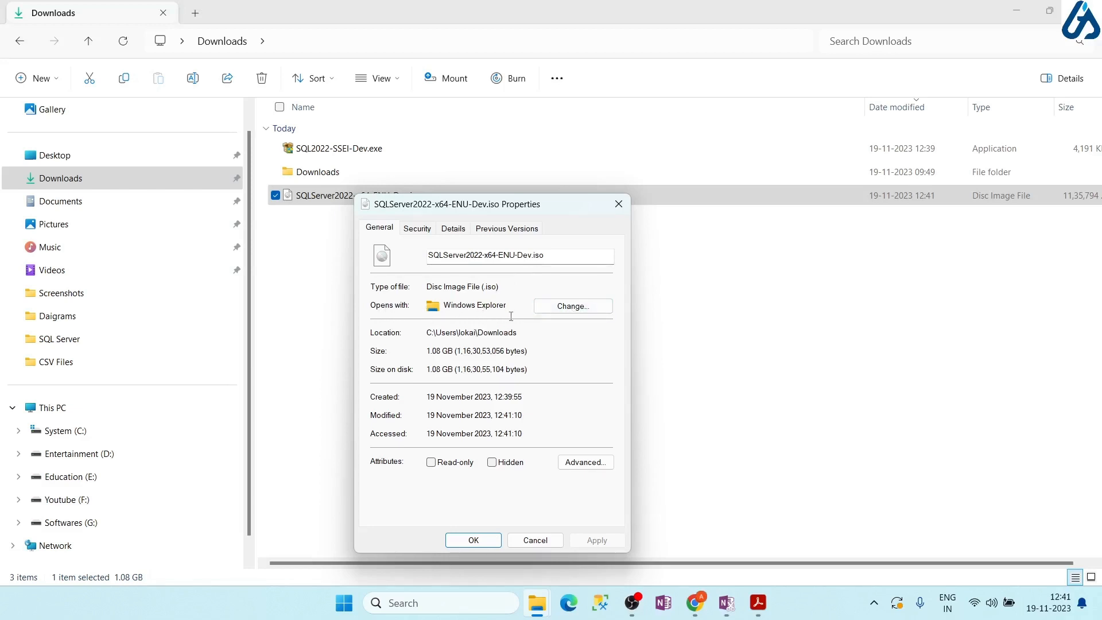
Keep Windows Explorer as the .iso opener, close Properties, and mount the ISO as drive I:
{"action": "left_click", "coordinate": [577, 306]}
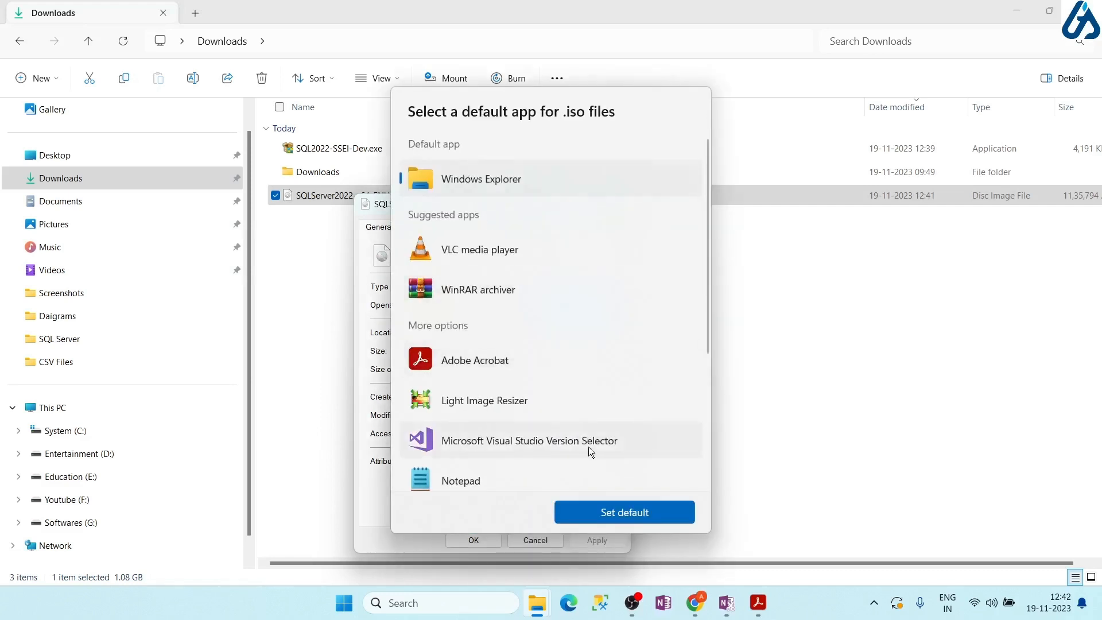
{"action": "left_click", "coordinate": [555, 517]}
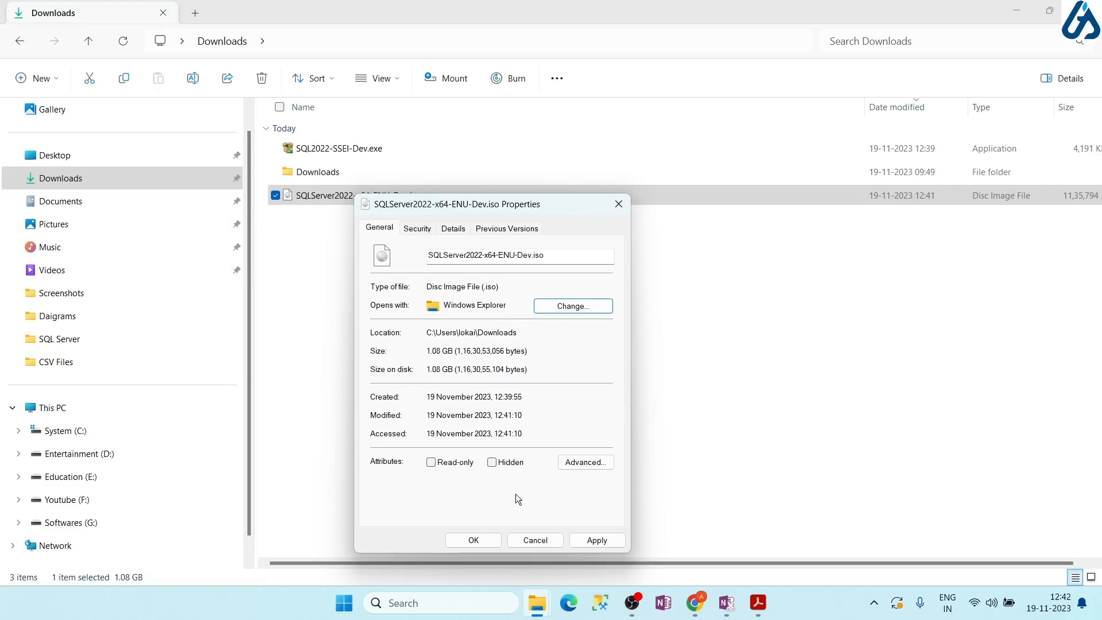
{"action": "left_click", "coordinate": [535, 540]}
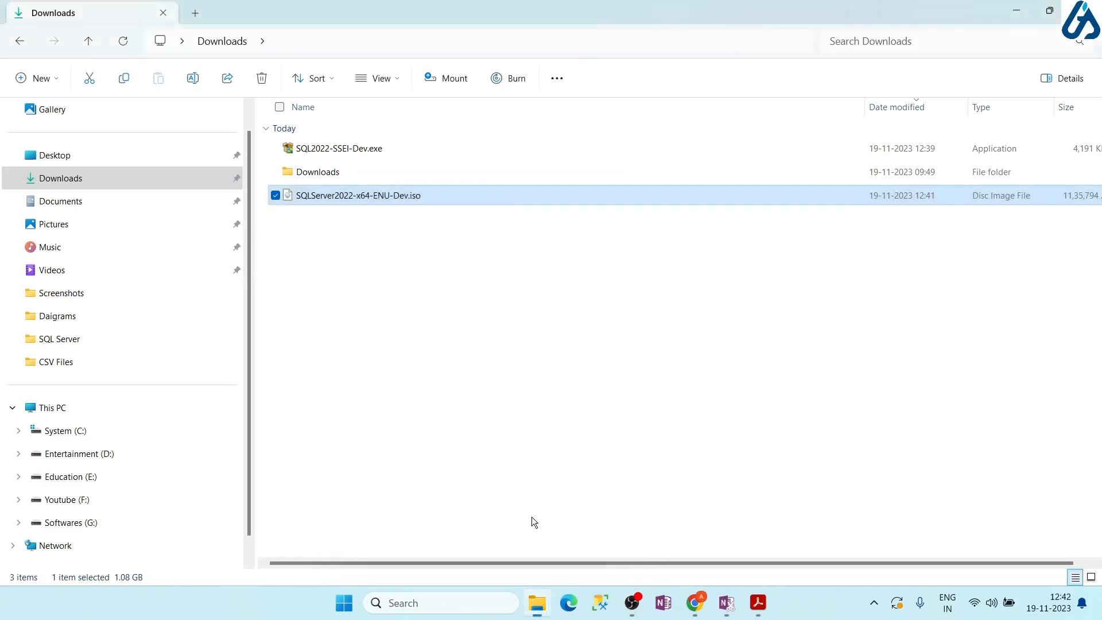
{"action": "right_click", "coordinate": [443, 205]}
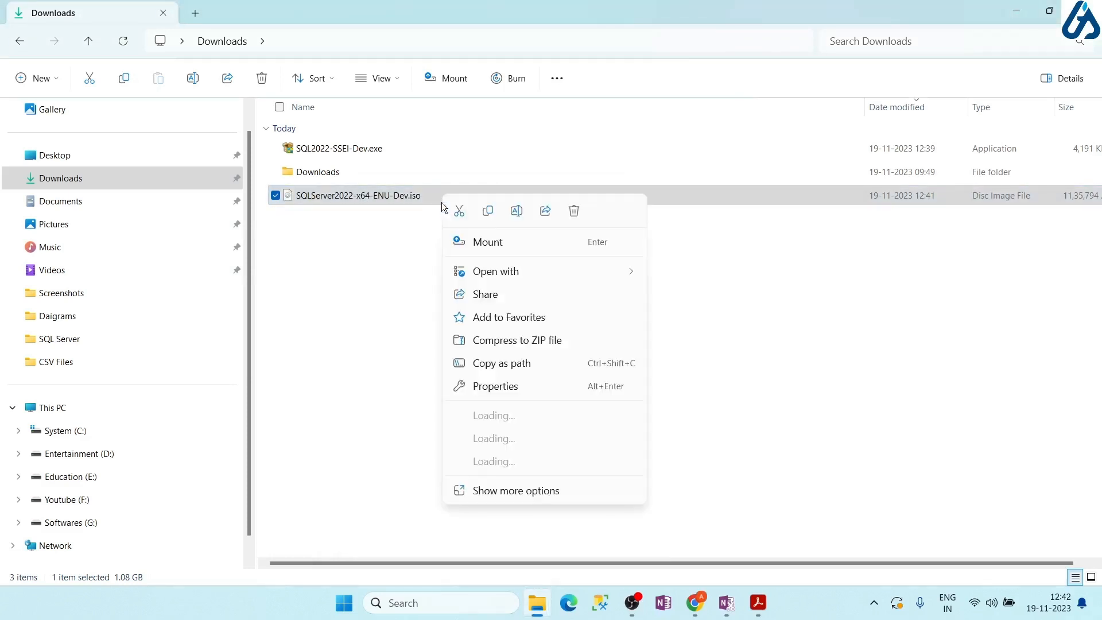
{"action": "left_click", "coordinate": [482, 244]}
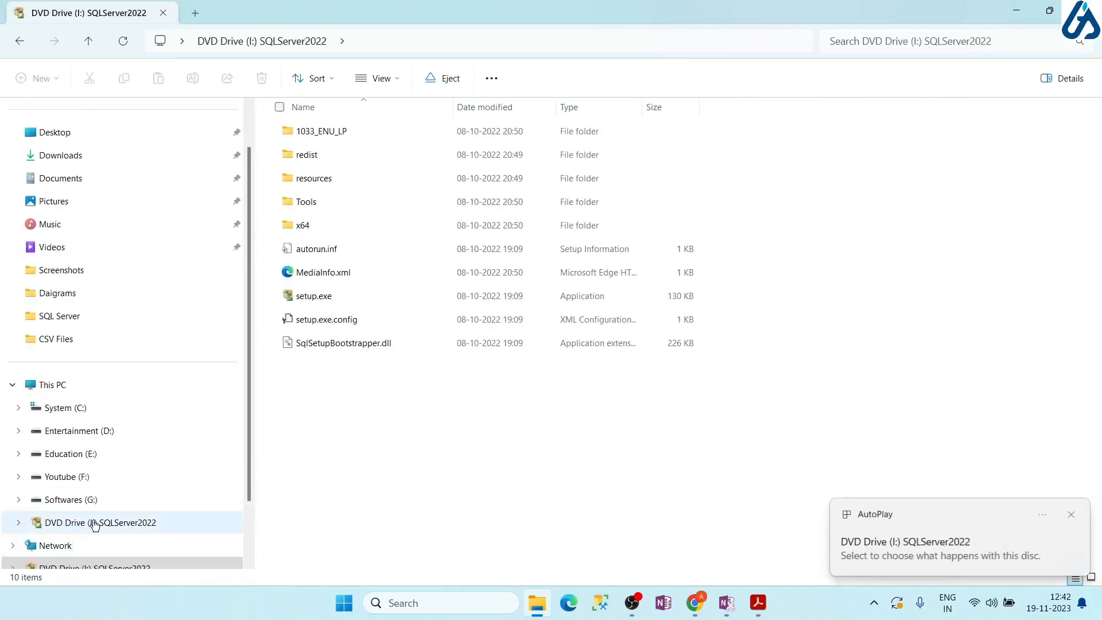
Check DVD Drive (I:) SQLServer2022 under This PC, then go back to Downloads
{"action": "left_click", "coordinate": [89, 524]}
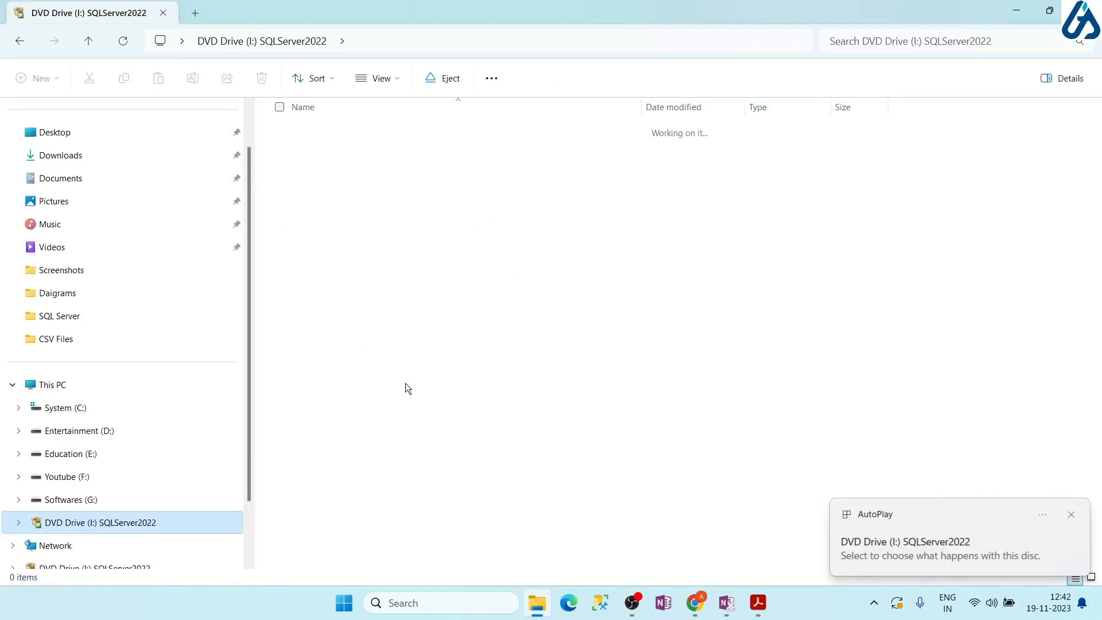
{"action": "left_click", "coordinate": [53, 386]}
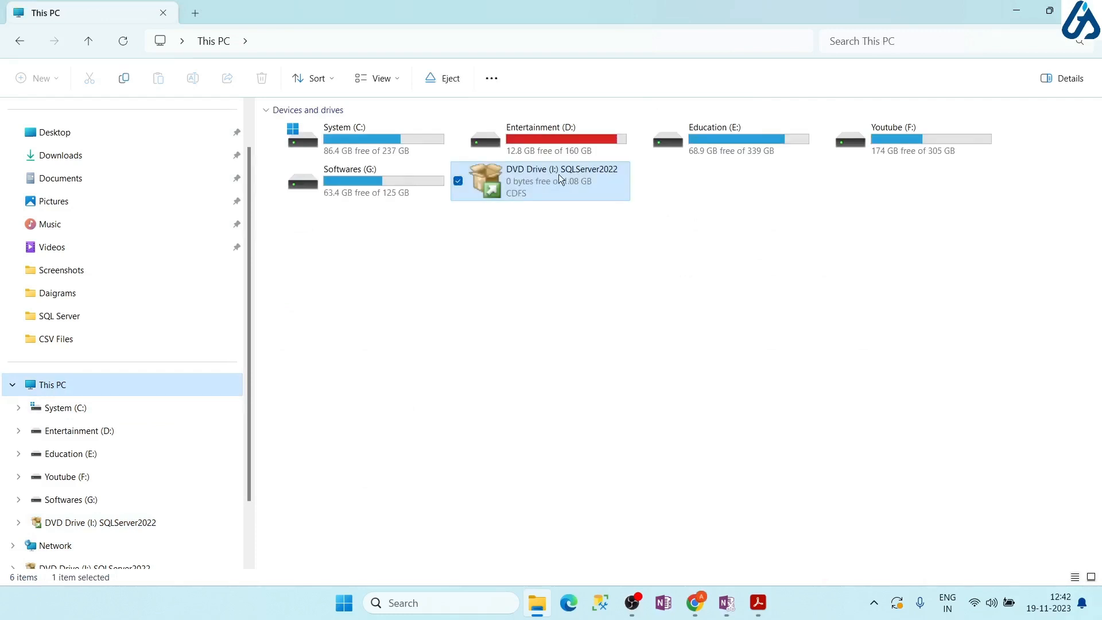
{"action": "left_click", "coordinate": [543, 182]}
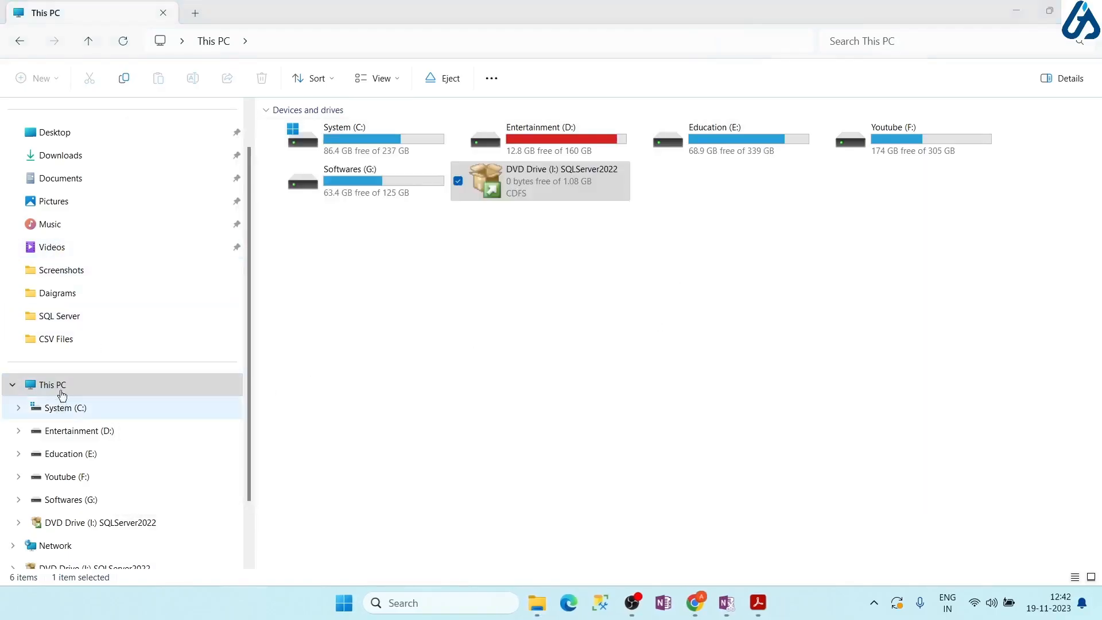
{"action": "left_click", "coordinate": [51, 153]}
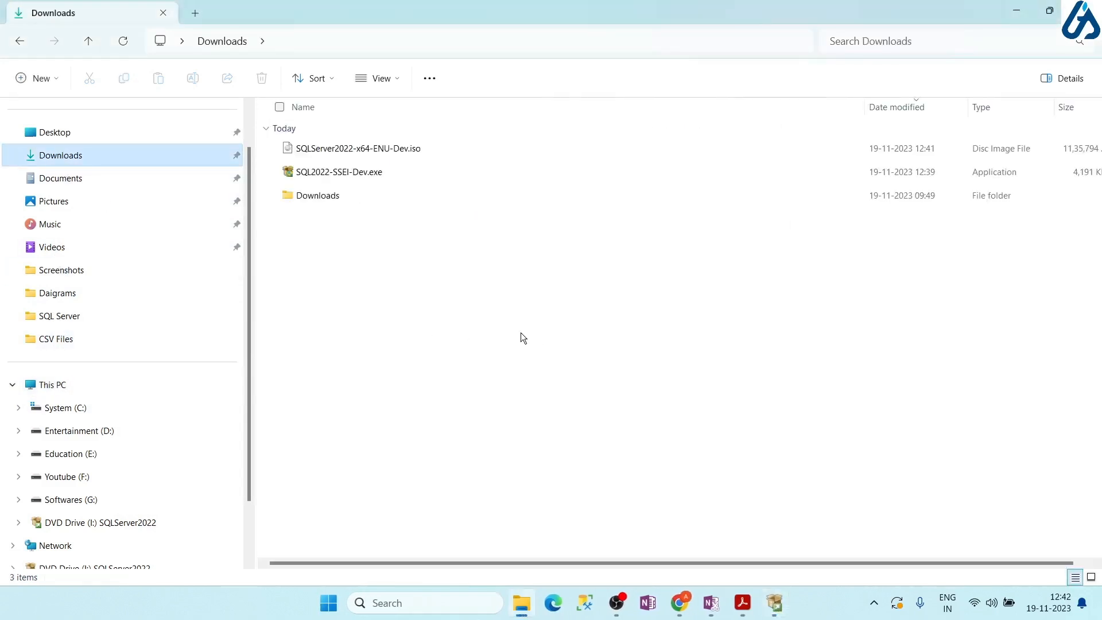
Bring up the SQL Server Installation Center, then the Installation of SQL SERVER 2022 guide PDF
{"action": "left_click", "coordinate": [775, 609]}
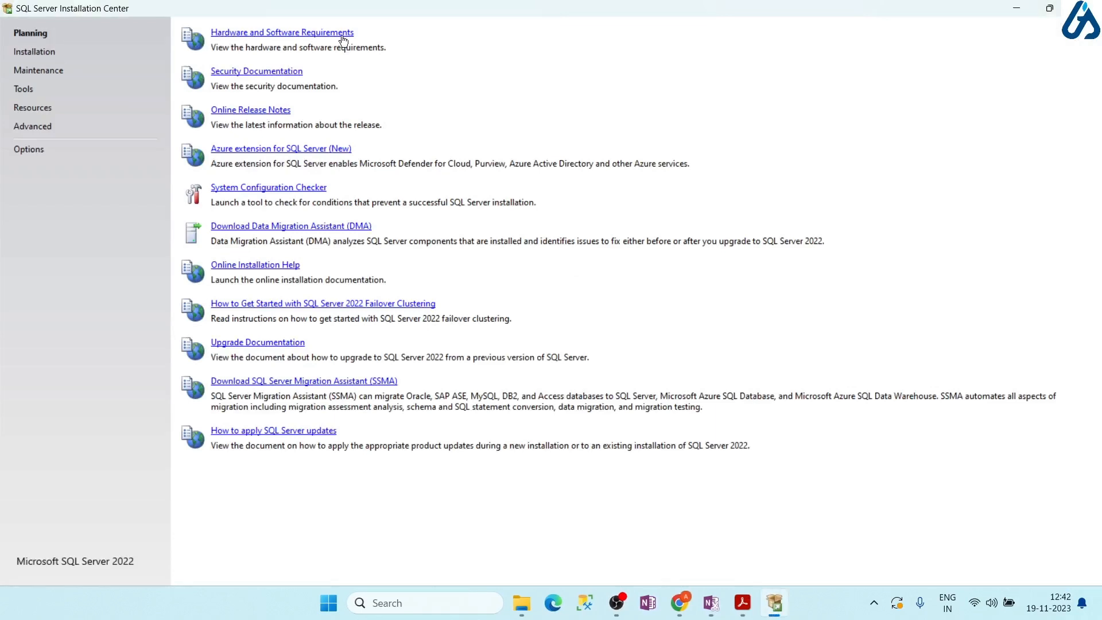
{"action": "left_click", "coordinate": [744, 612]}
Highlight the guide's prerequisites, Windows 10 or above and 4 GB RAM, then return to the Installation Center
{"action": "scroll", "coordinate": [391, 420], "scroll_direction": "down", "scroll_amount": 3}
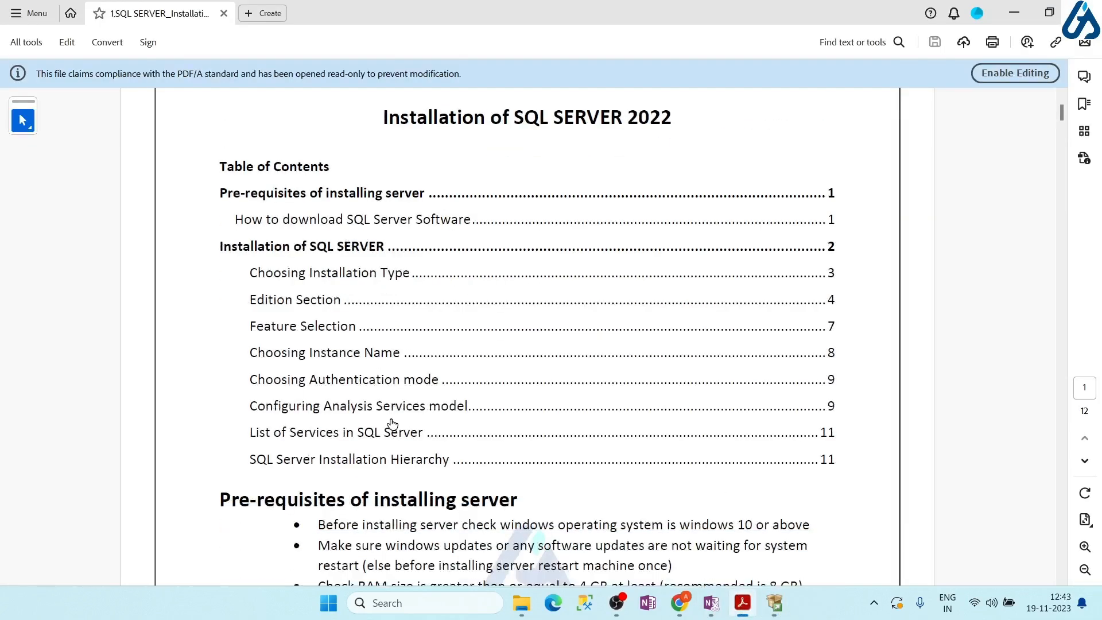
{"action": "scroll", "coordinate": [391, 419], "scroll_direction": "down", "scroll_amount": 3}
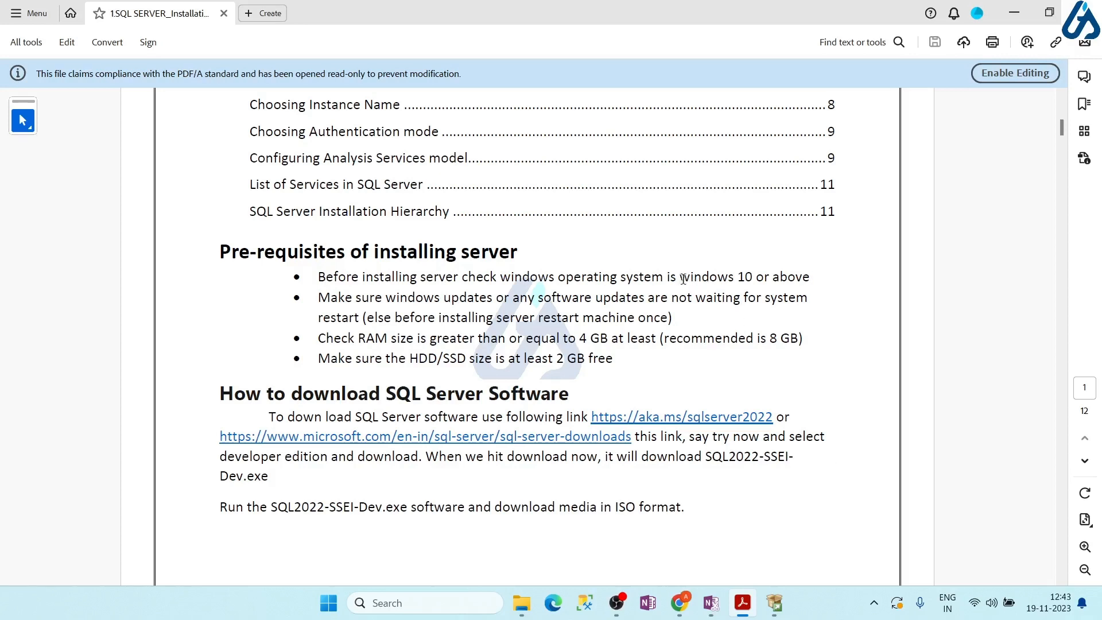
{"action": "left_click_drag", "start_coordinate": [682, 279], "coordinate": [810, 278]}
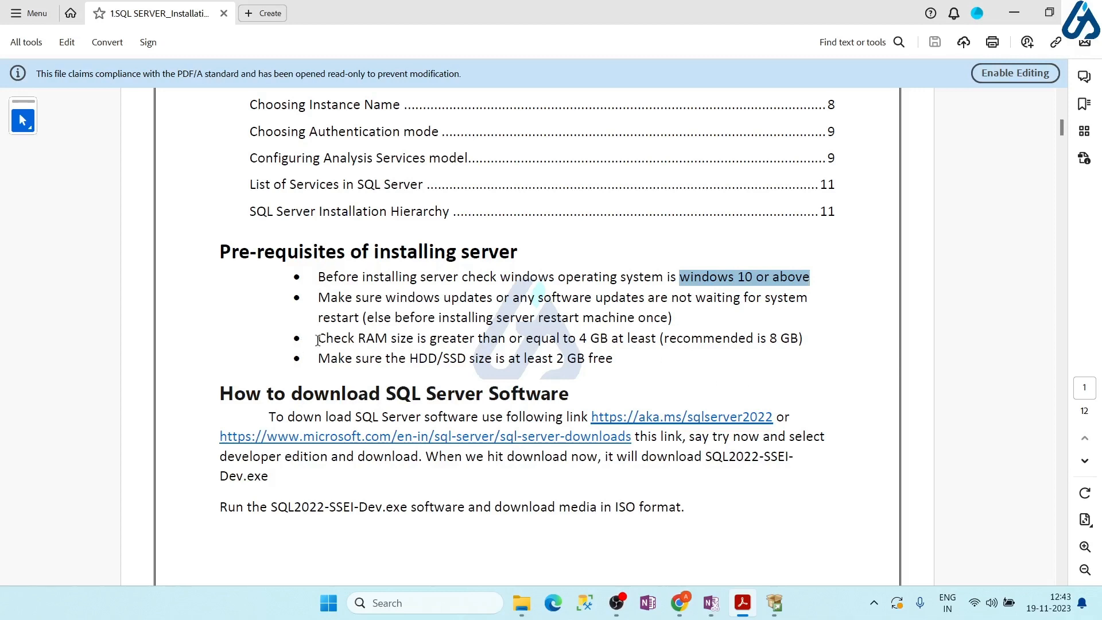
{"action": "left_click_drag", "start_coordinate": [320, 340], "coordinate": [609, 339]}
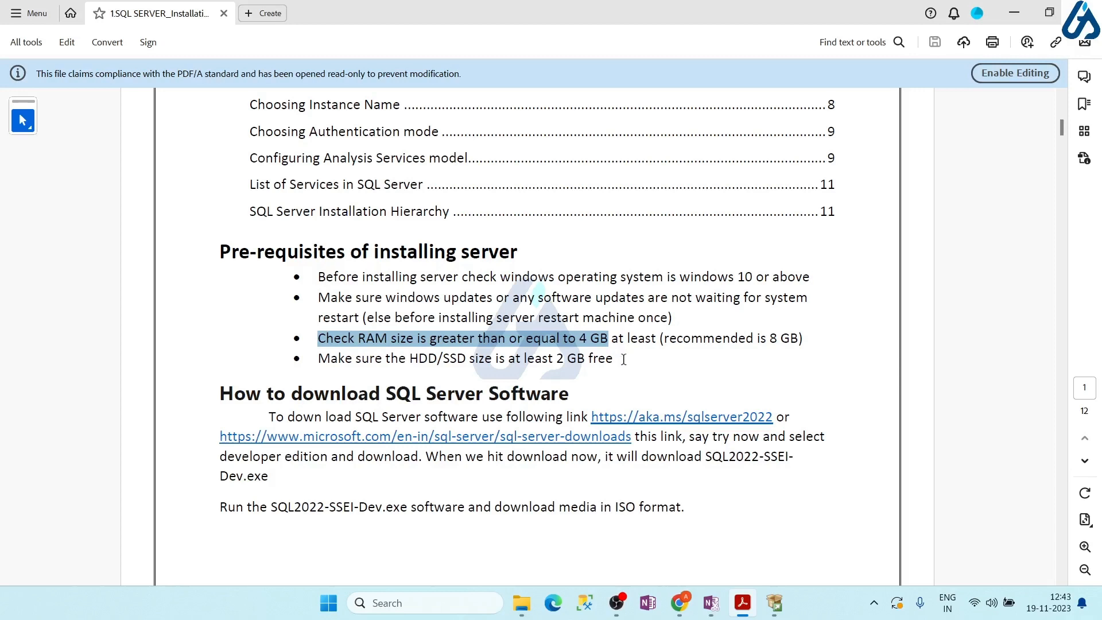
{"action": "key", "text": "alt+Tab"}
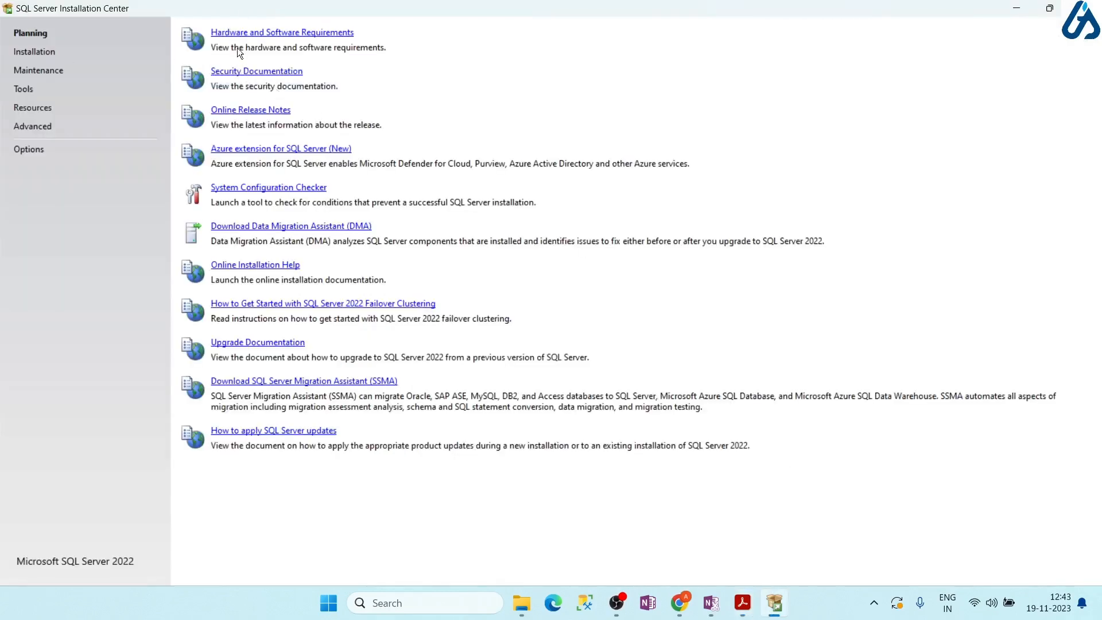
Launch 'New SQL Server standalone installation' from the Installation page
{"action": "left_click", "coordinate": [33, 54]}
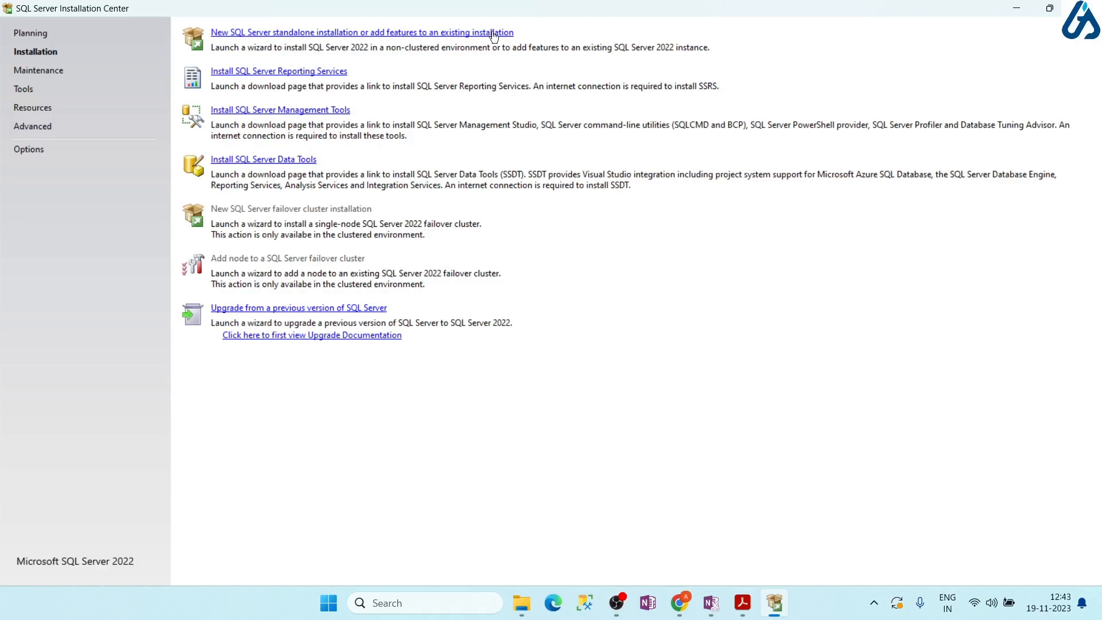
{"action": "left_click", "coordinate": [313, 34]}
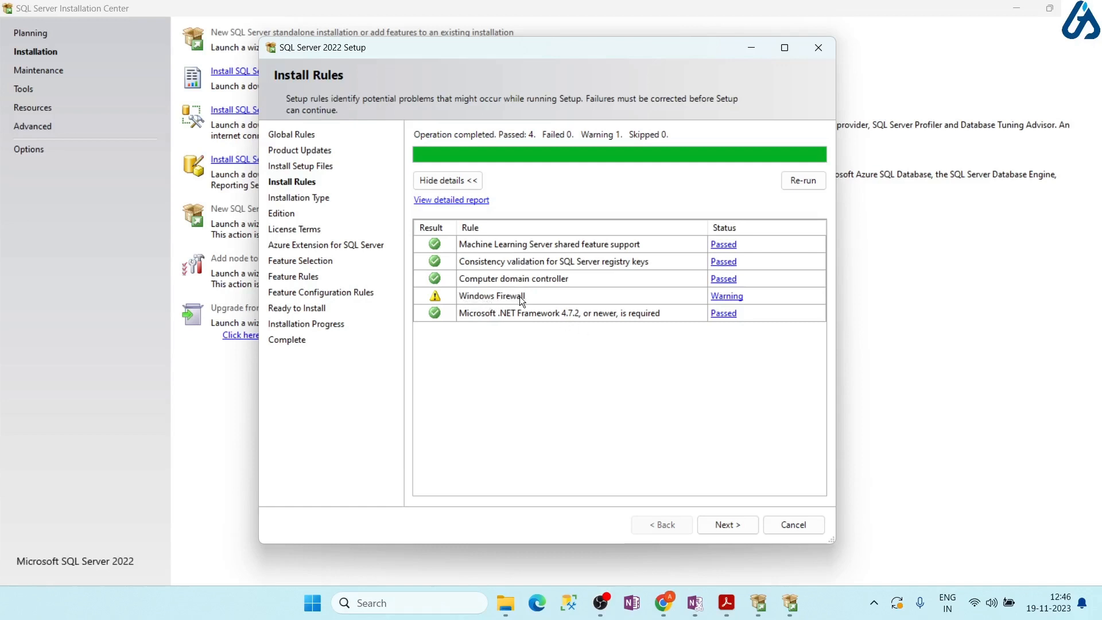
Pass the install rules, maximize Setup, and keep 'Perform a new installation of SQL Server 2022' selected
{"action": "left_click", "coordinate": [728, 525]}
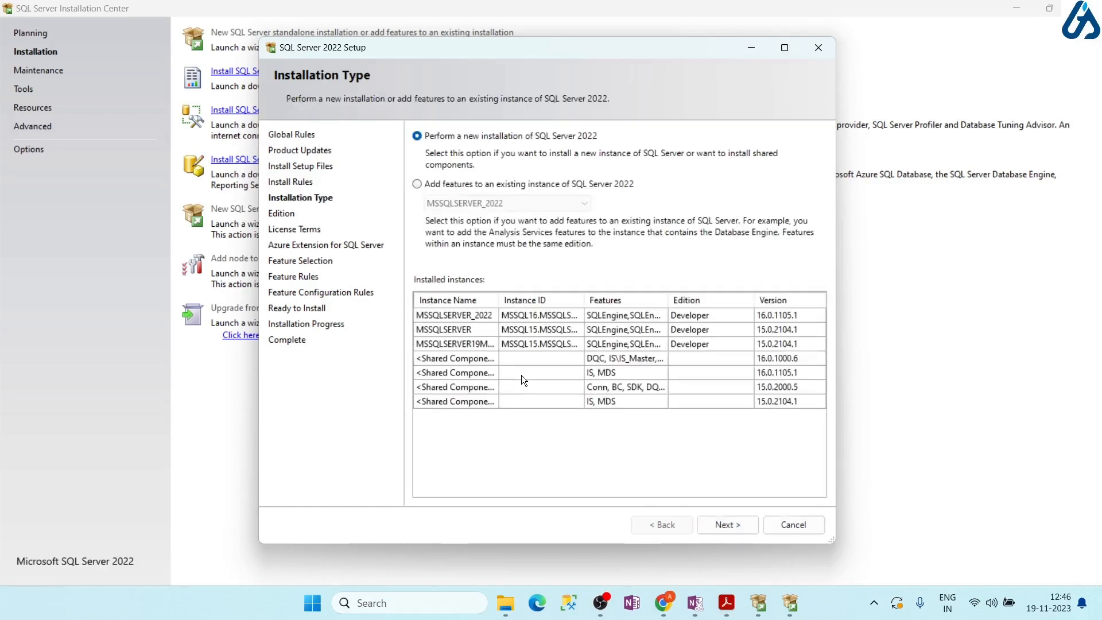
{"action": "left_click", "coordinate": [784, 51]}
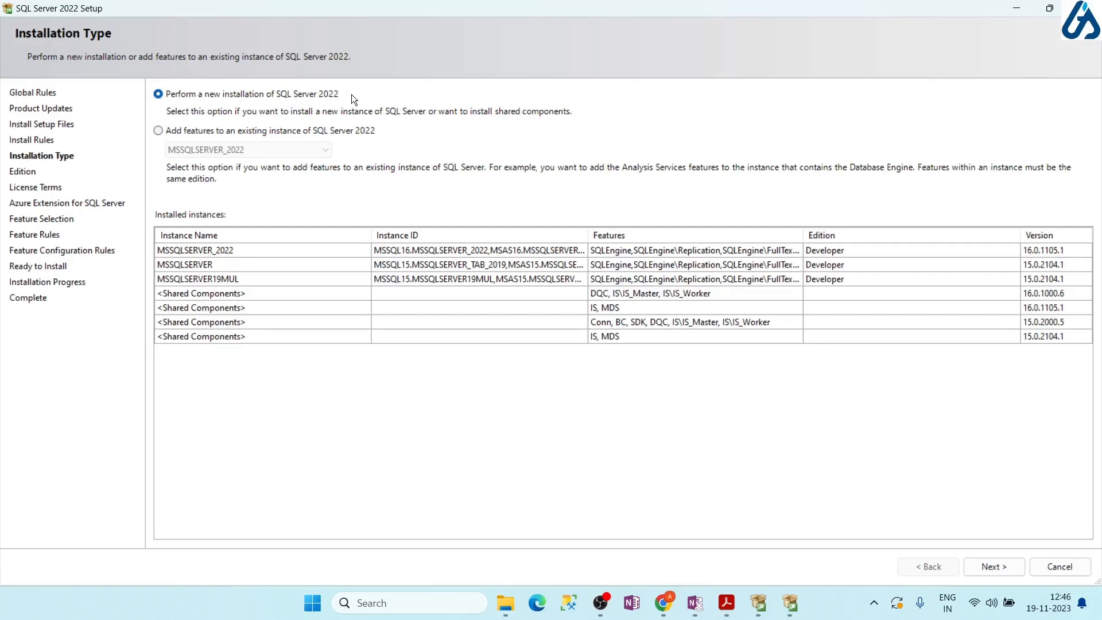
{"action": "left_click", "coordinate": [182, 133]}
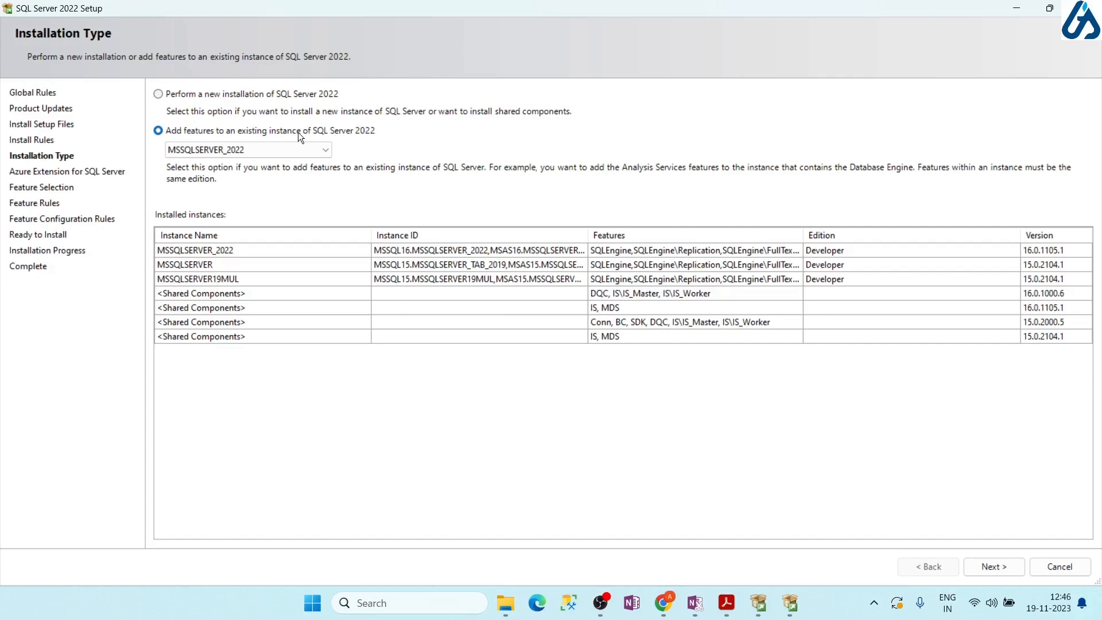
{"action": "left_click", "coordinate": [215, 94]}
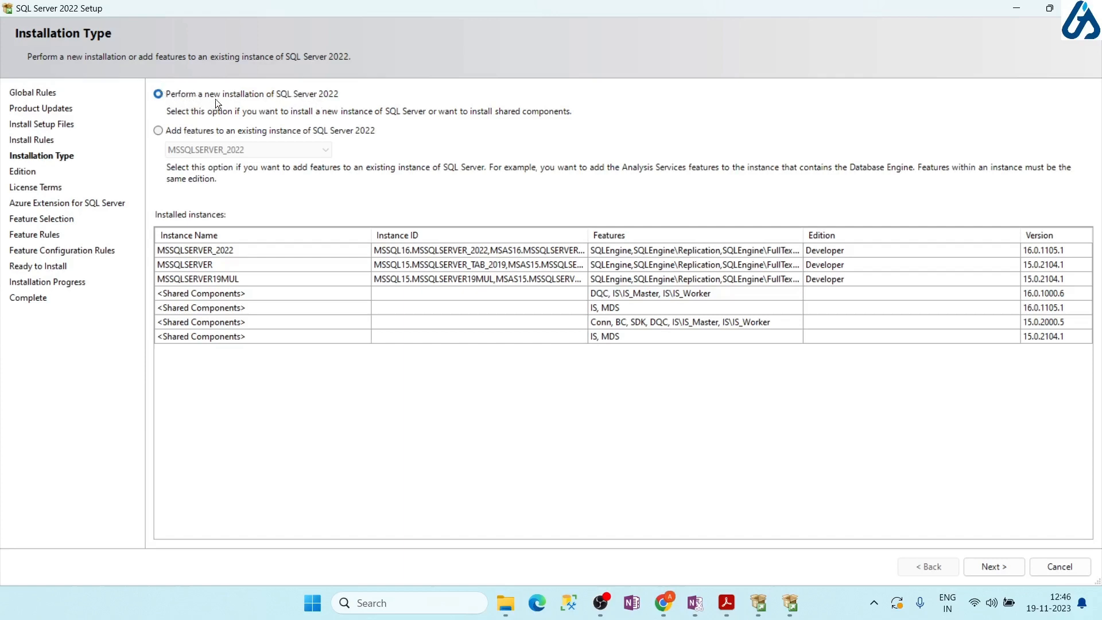
Stay with a new SQL Server 2022 installation, not adding features, and advance to the Edition step
{"action": "left_click", "coordinate": [244, 132]}
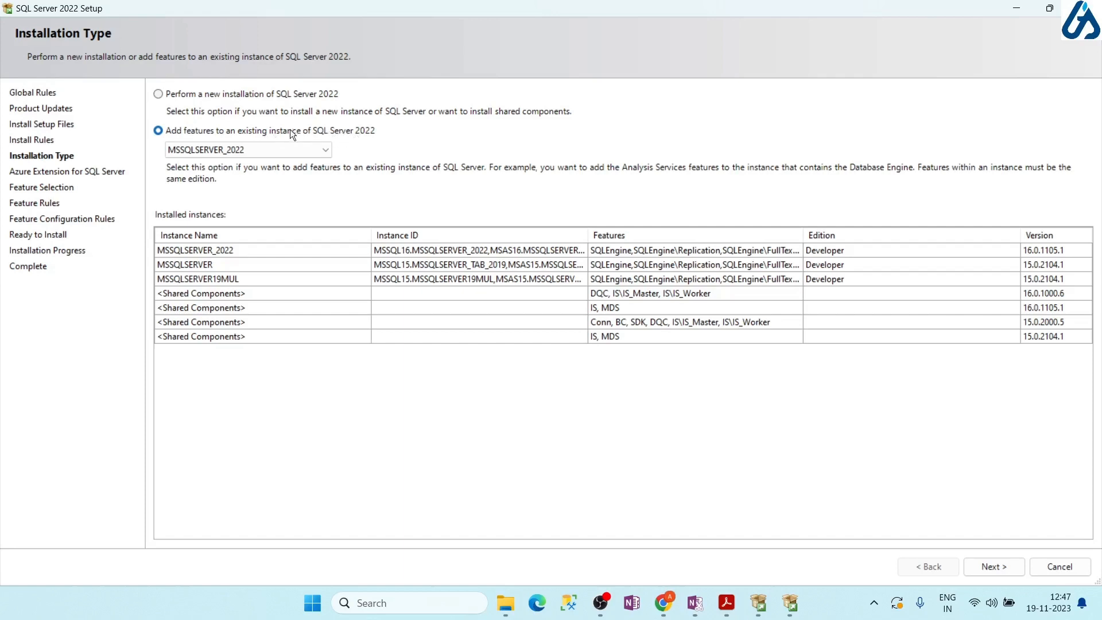
{"action": "left_click", "coordinate": [184, 95]}
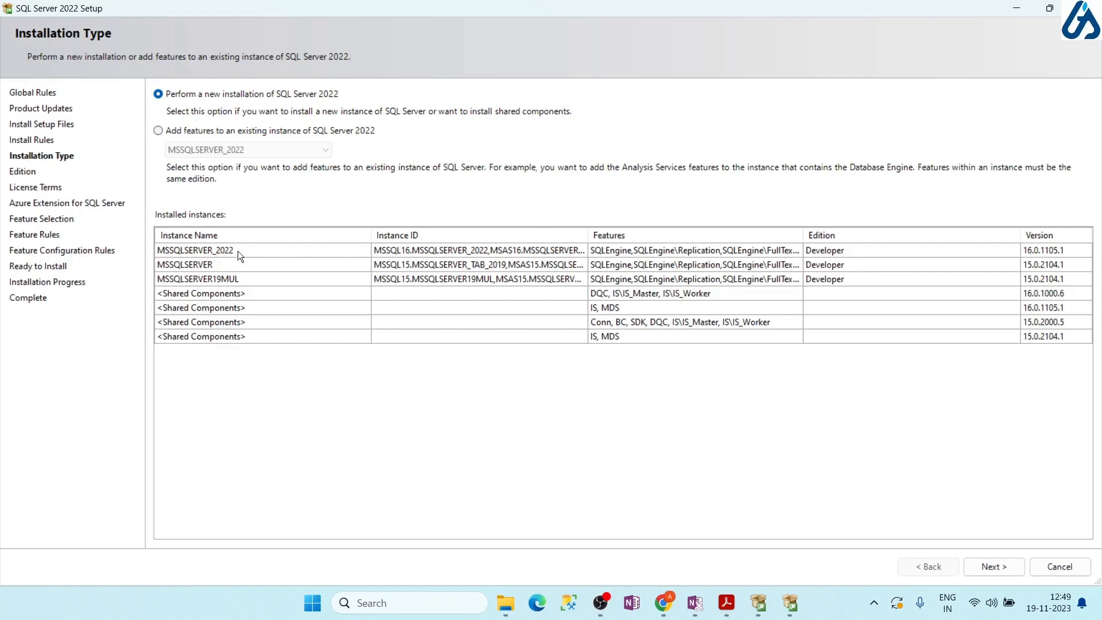
{"action": "left_click", "coordinate": [992, 566]}
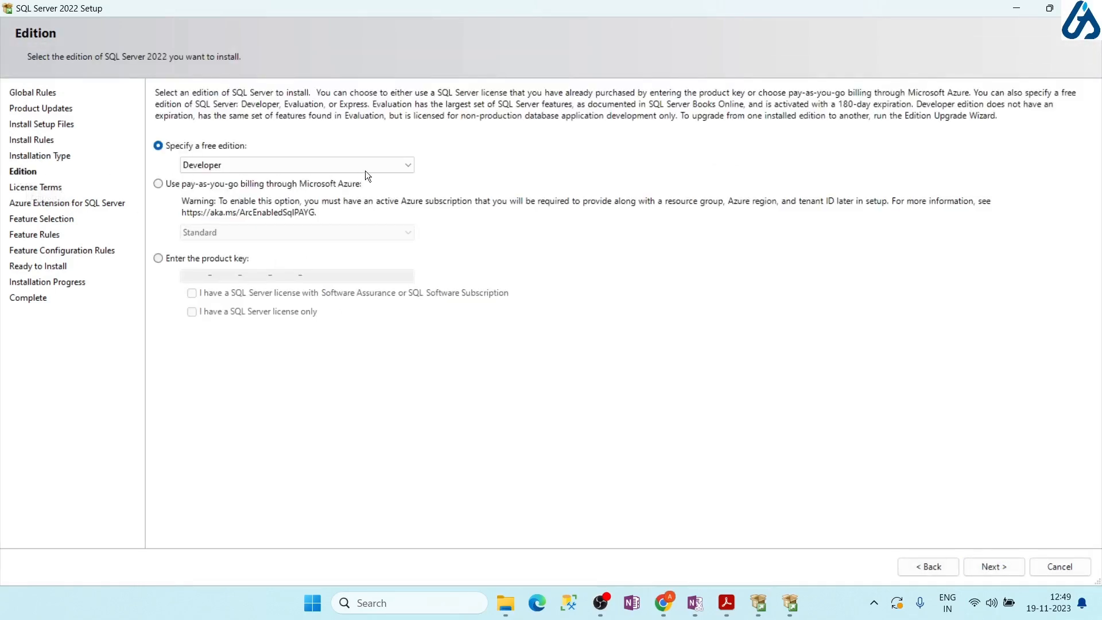
Review the free edition list, keep Developer, and bring the installation guide PDF to the front
{"action": "left_click", "coordinate": [410, 163]}
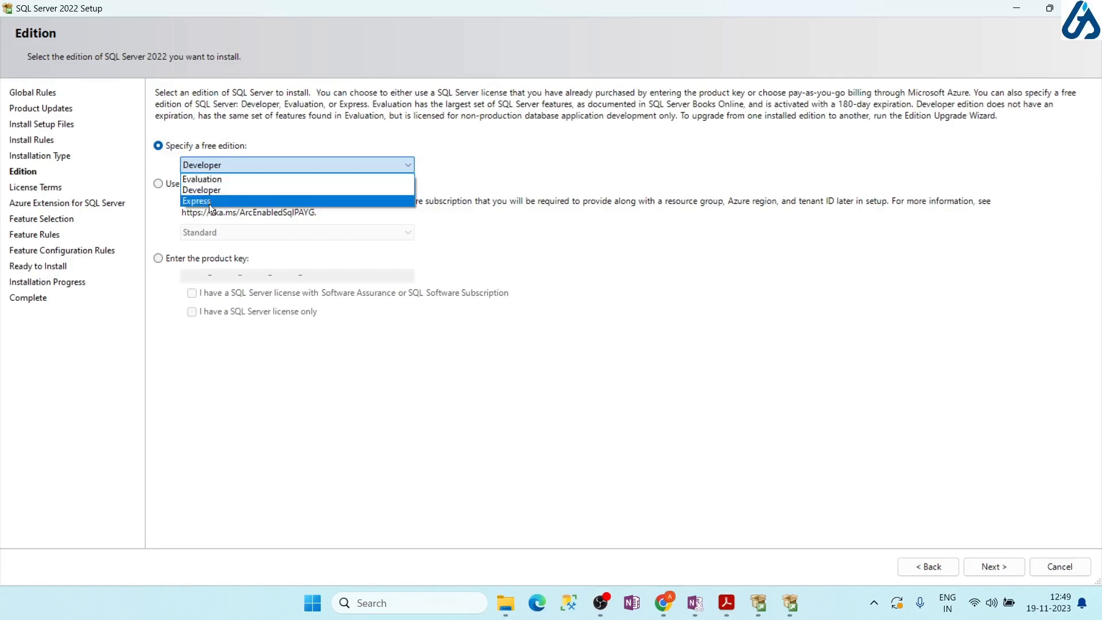
{"action": "left_click", "coordinate": [688, 523]}
{"action": "left_click", "coordinate": [726, 602]}
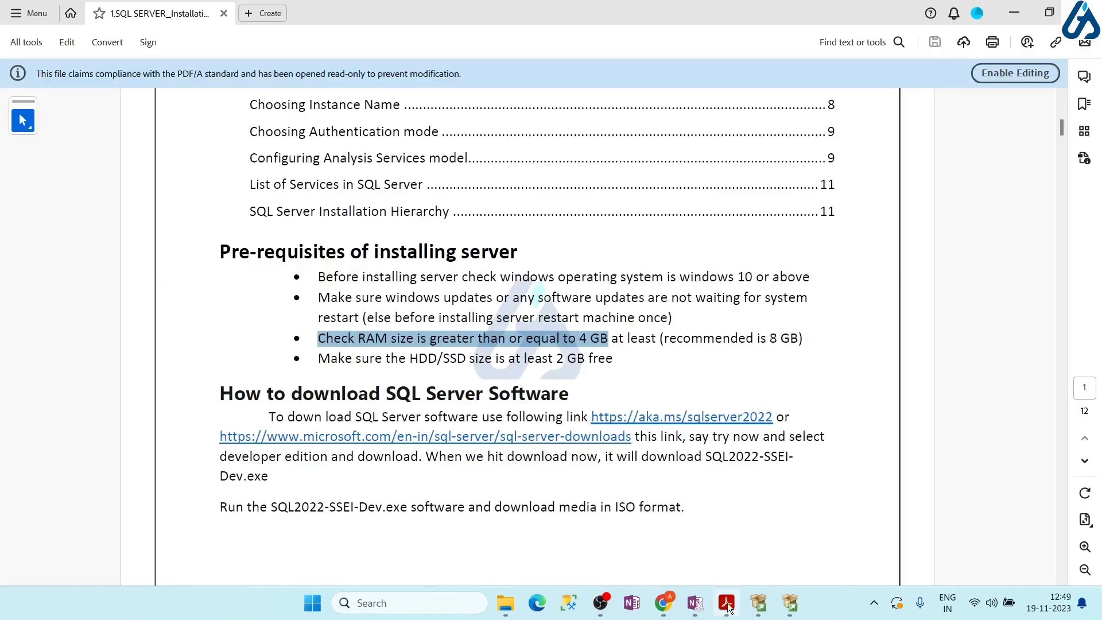
Scroll the guide through the edition descriptions down to the Datacenter text on page 6
{"action": "scroll", "coordinate": [389, 364], "scroll_direction": "down", "scroll_amount": 3}
{"action": "scroll", "coordinate": [389, 364], "scroll_direction": "down", "scroll_amount": 15}
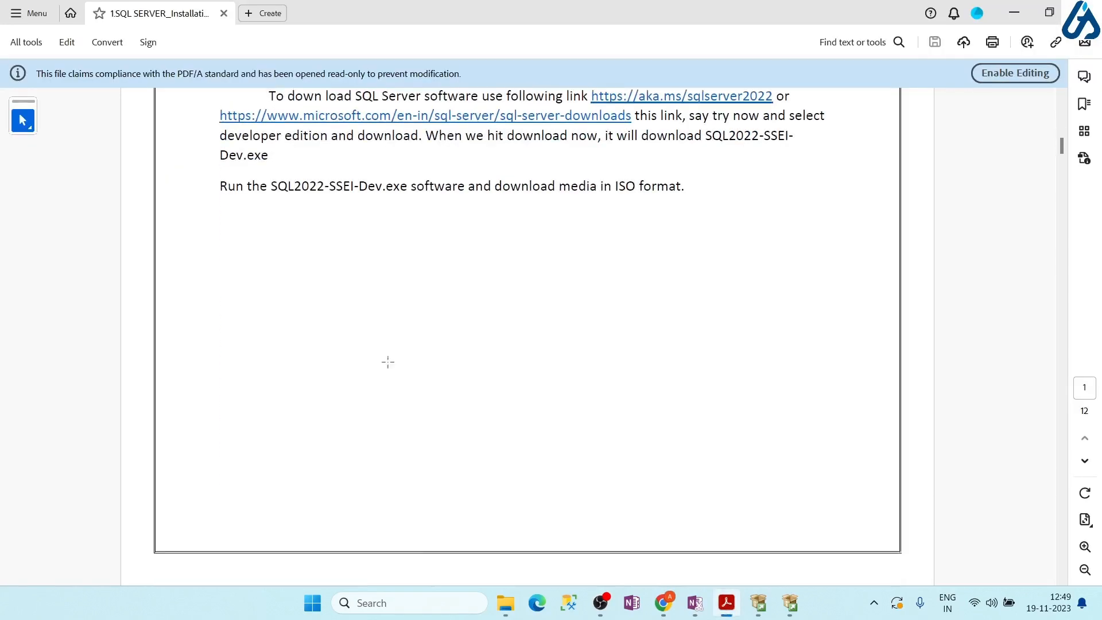
{"action": "scroll", "coordinate": [388, 361], "scroll_direction": "down", "scroll_amount": 15}
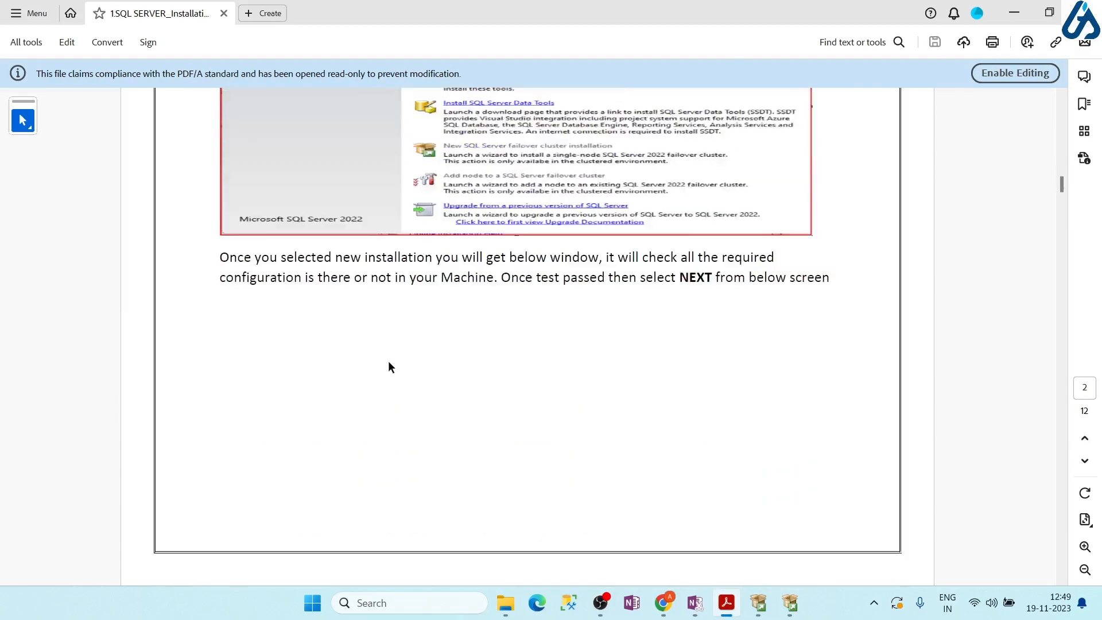
{"action": "scroll", "coordinate": [388, 360], "scroll_direction": "down", "scroll_amount": 12}
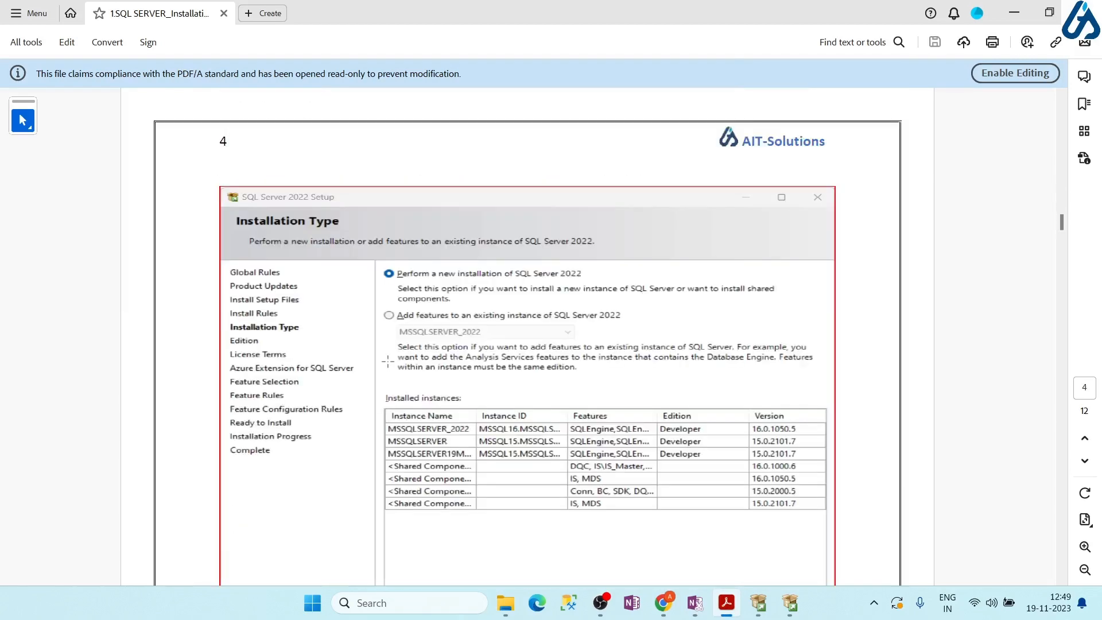
{"action": "scroll", "coordinate": [388, 360], "scroll_direction": "down", "scroll_amount": 12}
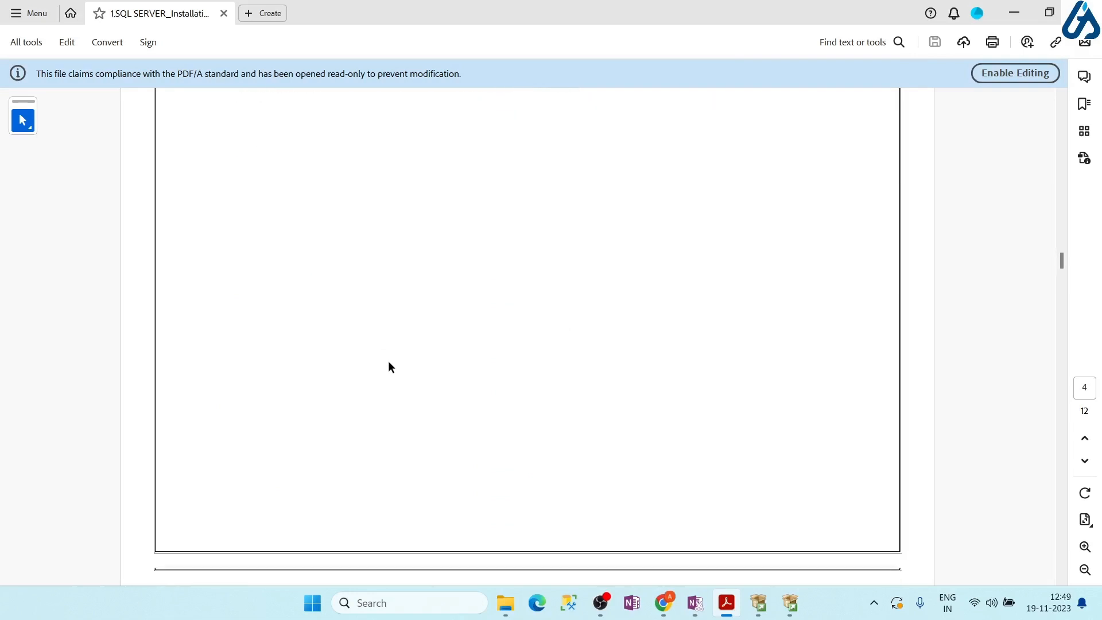
{"action": "scroll", "coordinate": [388, 361], "scroll_direction": "down", "scroll_amount": 6}
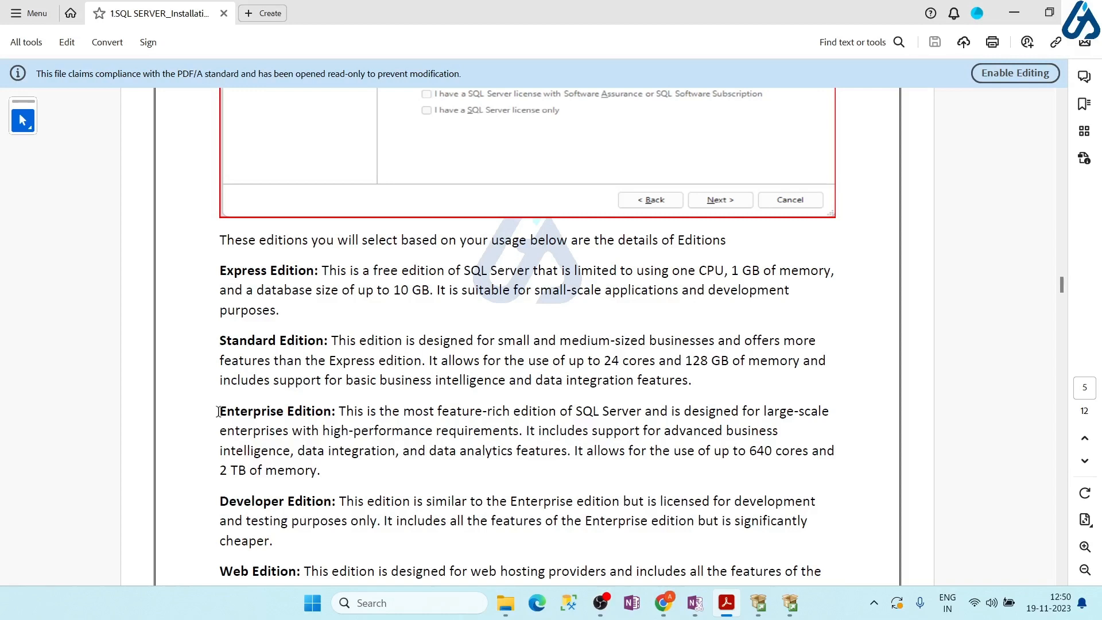
{"action": "scroll", "coordinate": [218, 413], "scroll_direction": "down", "scroll_amount": 1}
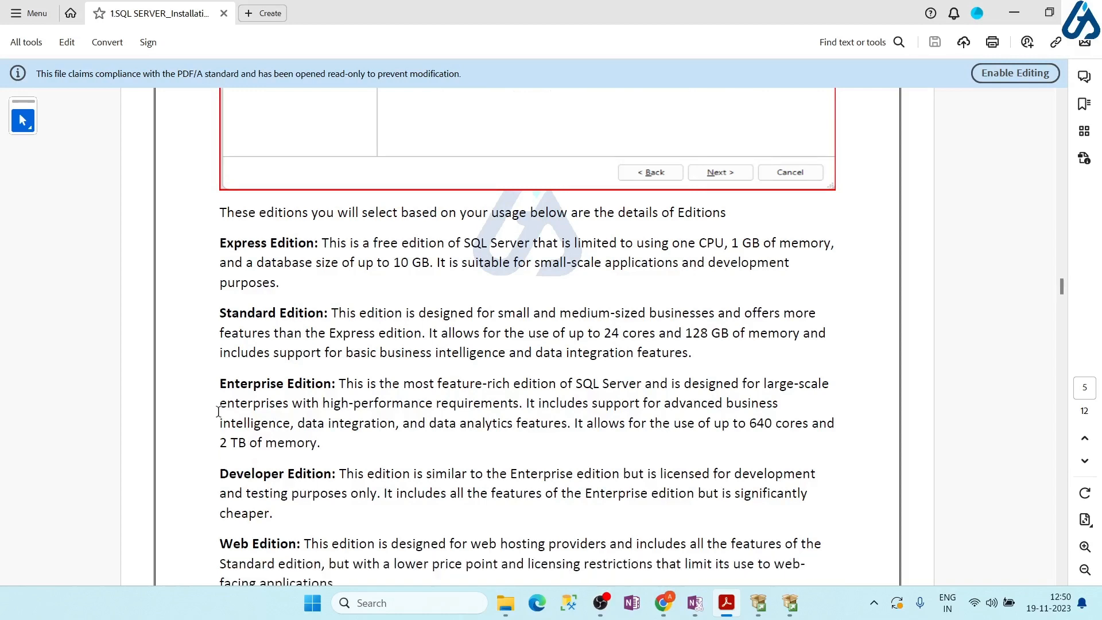
{"action": "scroll", "coordinate": [218, 413], "scroll_direction": "down", "scroll_amount": 1}
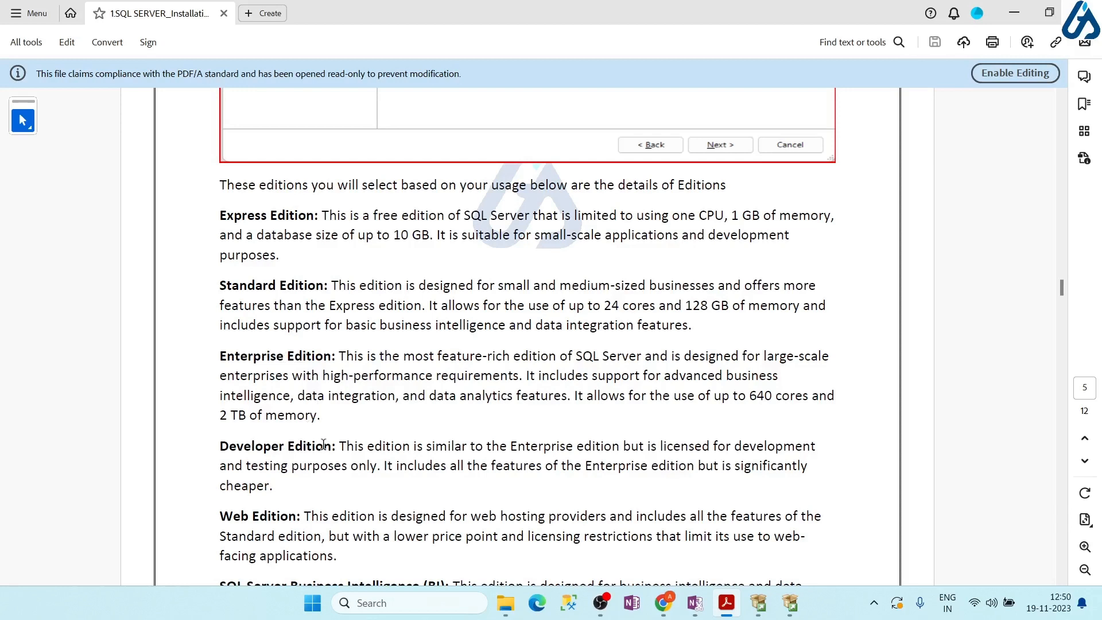
{"action": "scroll", "coordinate": [324, 445], "scroll_direction": "down", "scroll_amount": 3}
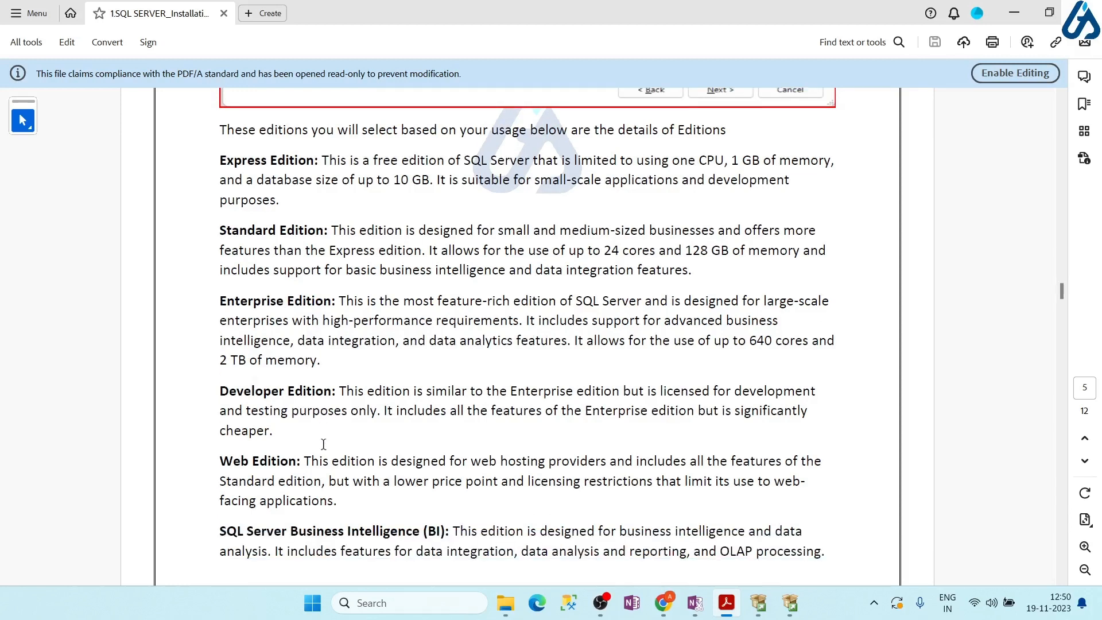
{"action": "scroll", "coordinate": [324, 444], "scroll_direction": "down", "scroll_amount": 1}
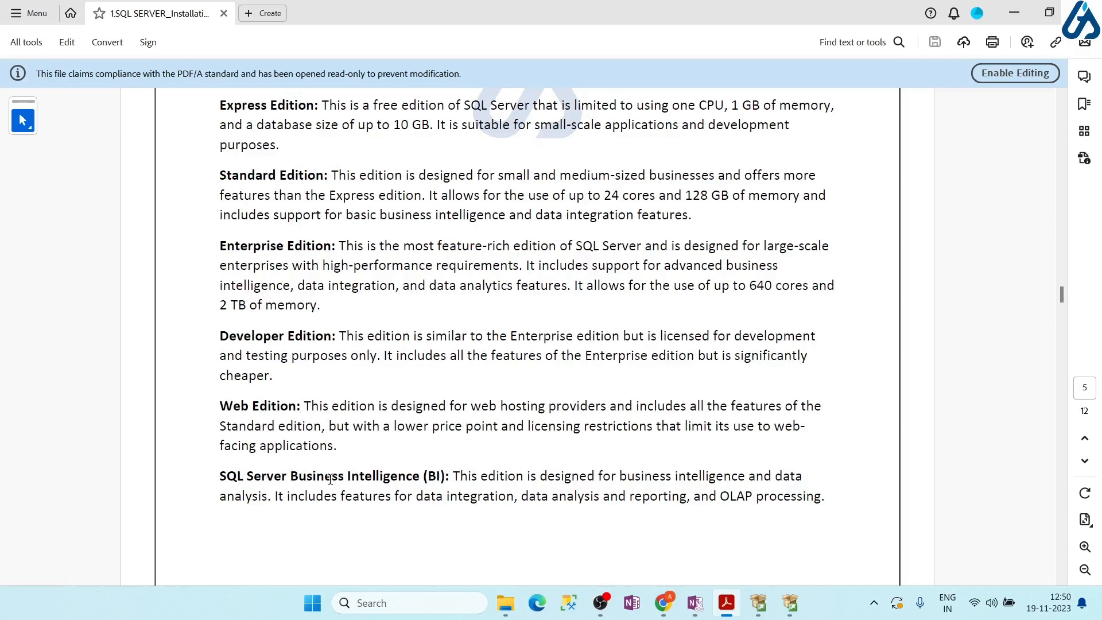
{"action": "scroll", "coordinate": [331, 481], "scroll_direction": "down", "scroll_amount": 2}
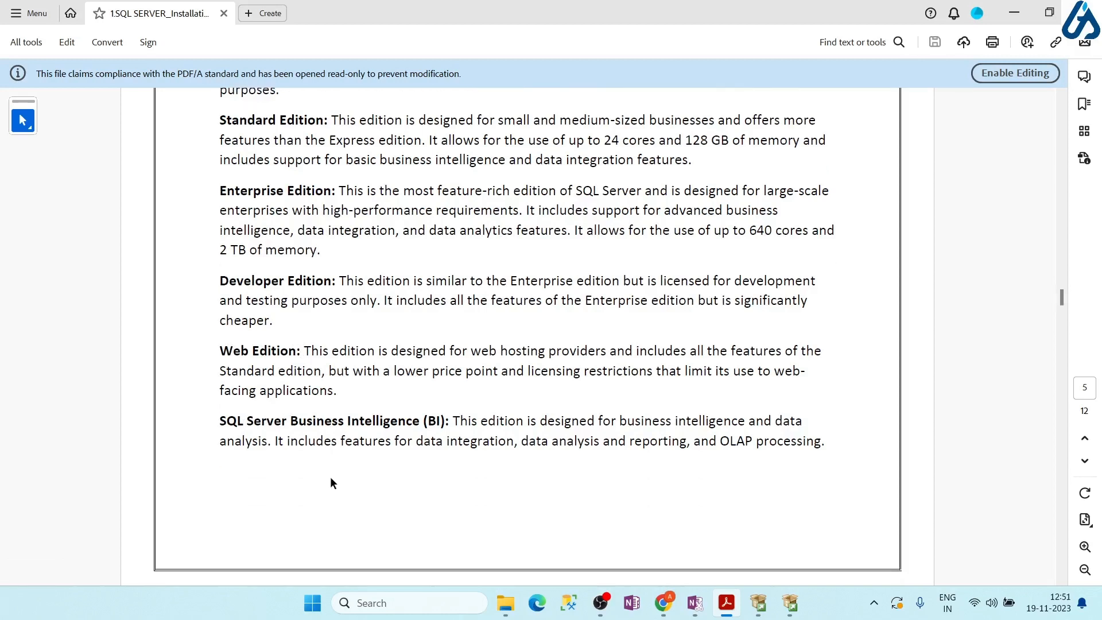
{"action": "scroll", "coordinate": [329, 476], "scroll_direction": "down", "scroll_amount": 8}
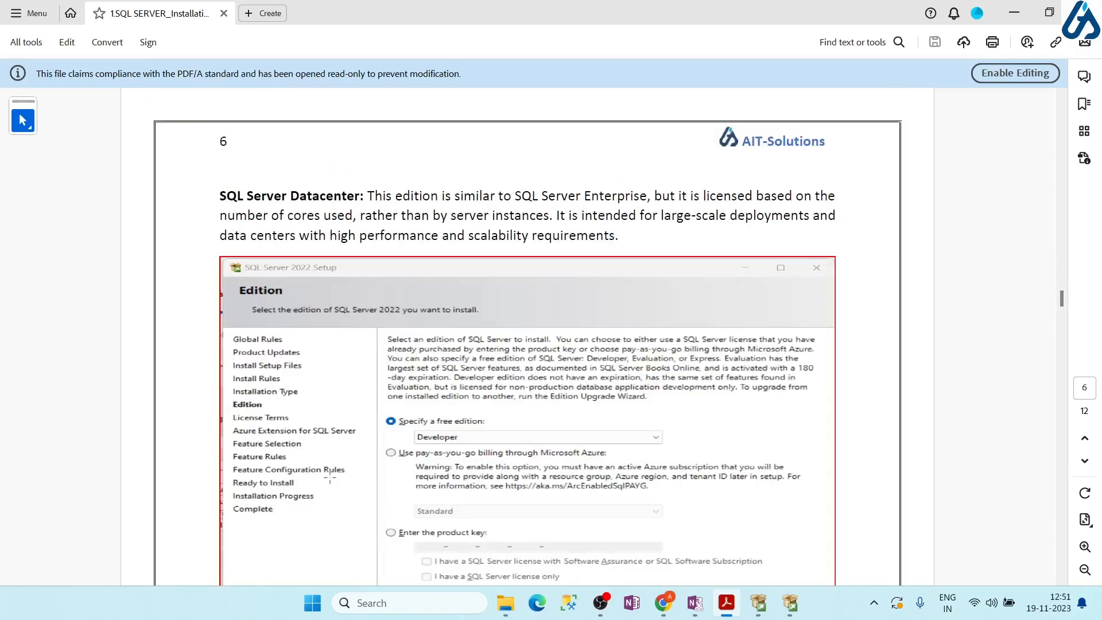
{"action": "scroll", "coordinate": [331, 478], "scroll_direction": "up", "scroll_amount": 8}
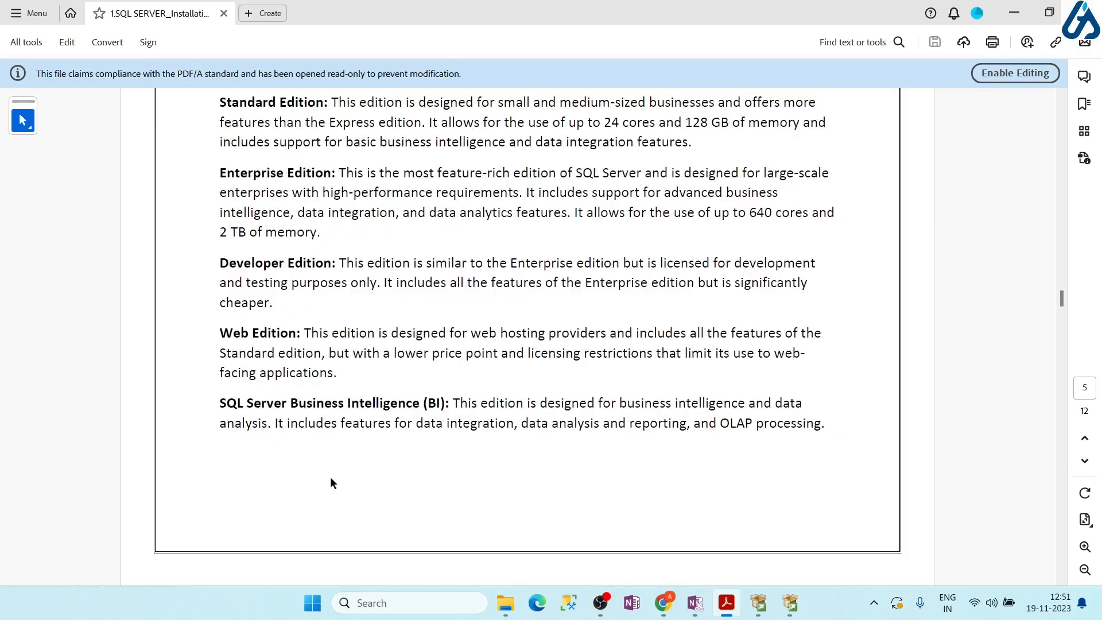
{"action": "scroll", "coordinate": [330, 478], "scroll_direction": "down", "scroll_amount": 8}
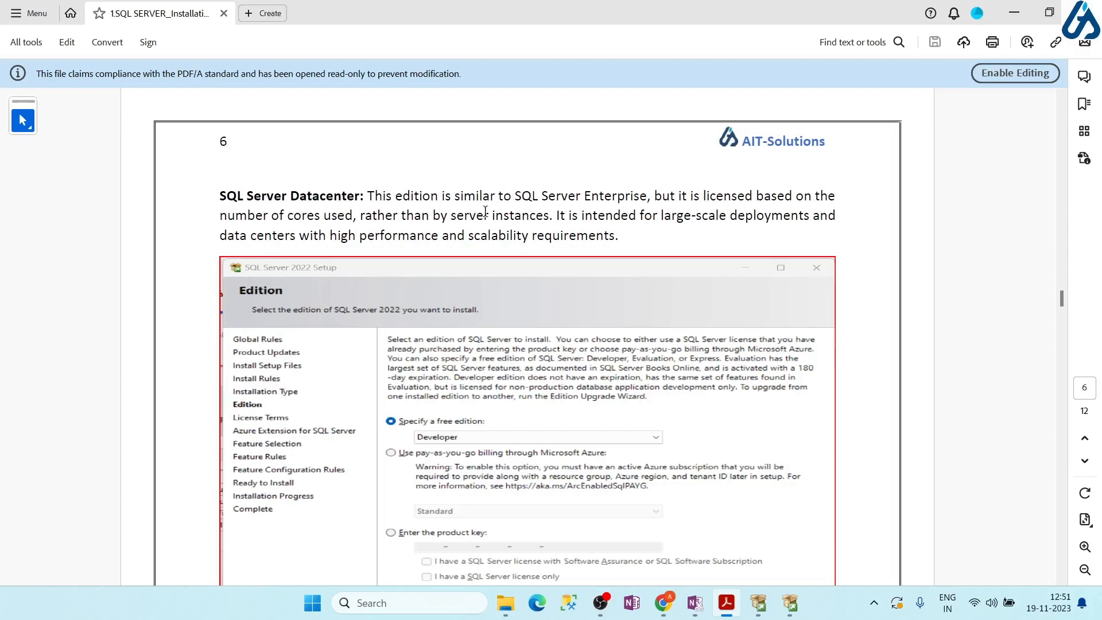
Back in Setup, keep the free Developer edition instead of a product key and continue to License Terms
{"action": "key", "text": "alt+Tab"}
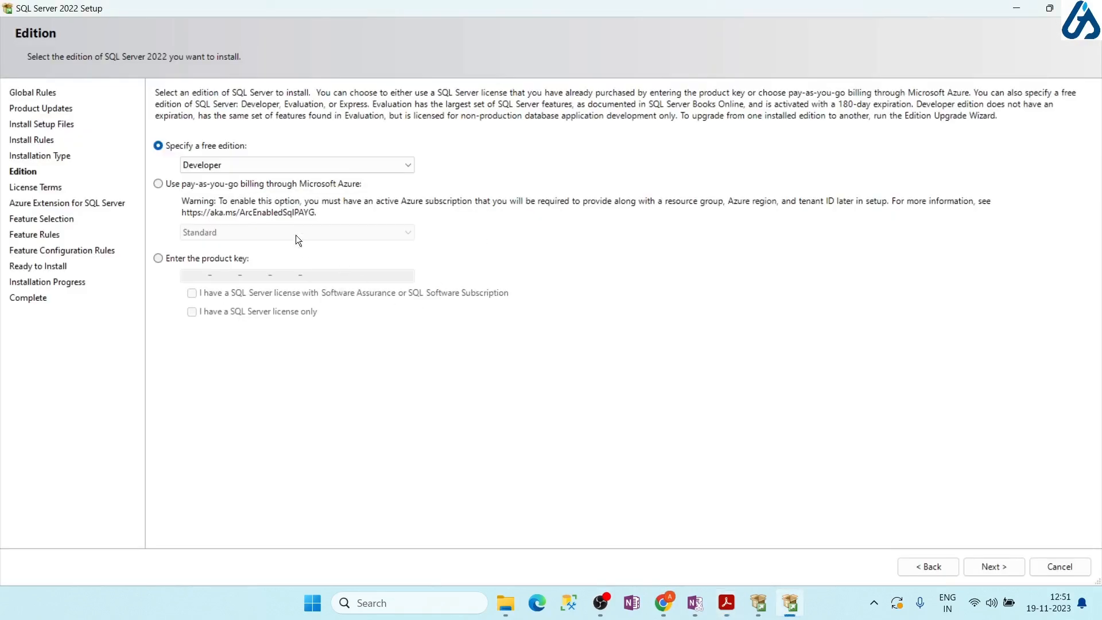
{"action": "left_click", "coordinate": [411, 165]}
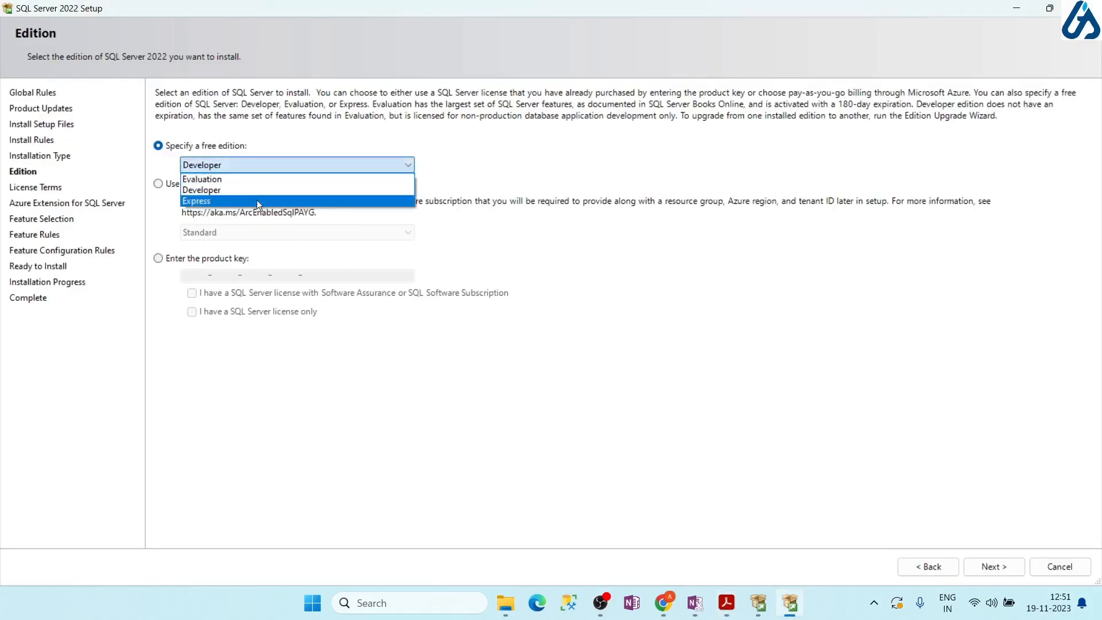
{"action": "left_click", "coordinate": [230, 188]}
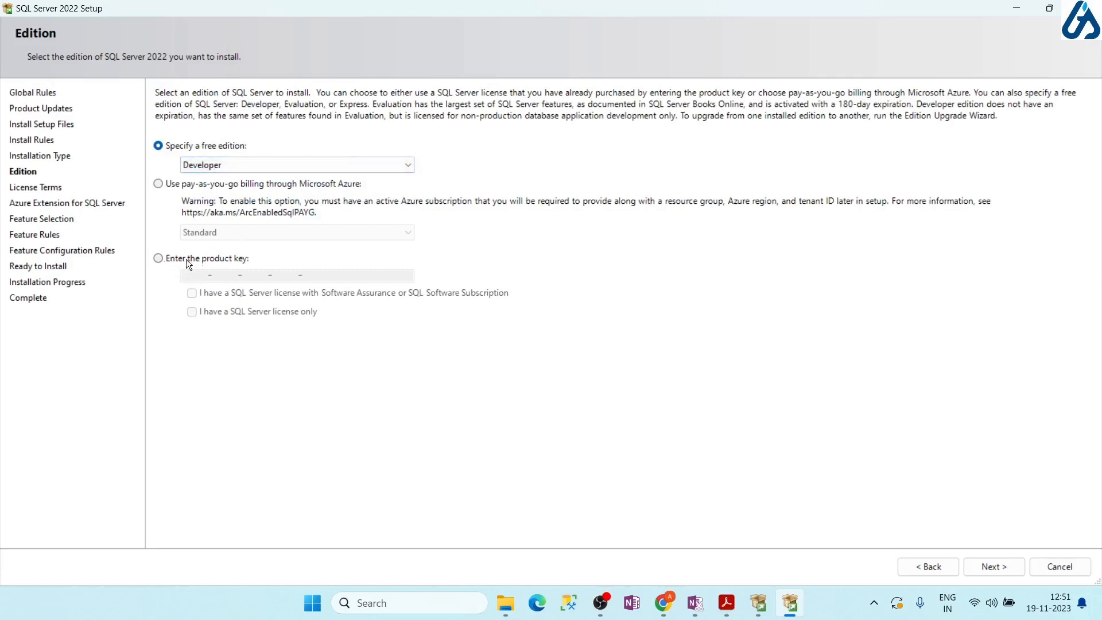
{"action": "left_click", "coordinate": [159, 259]}
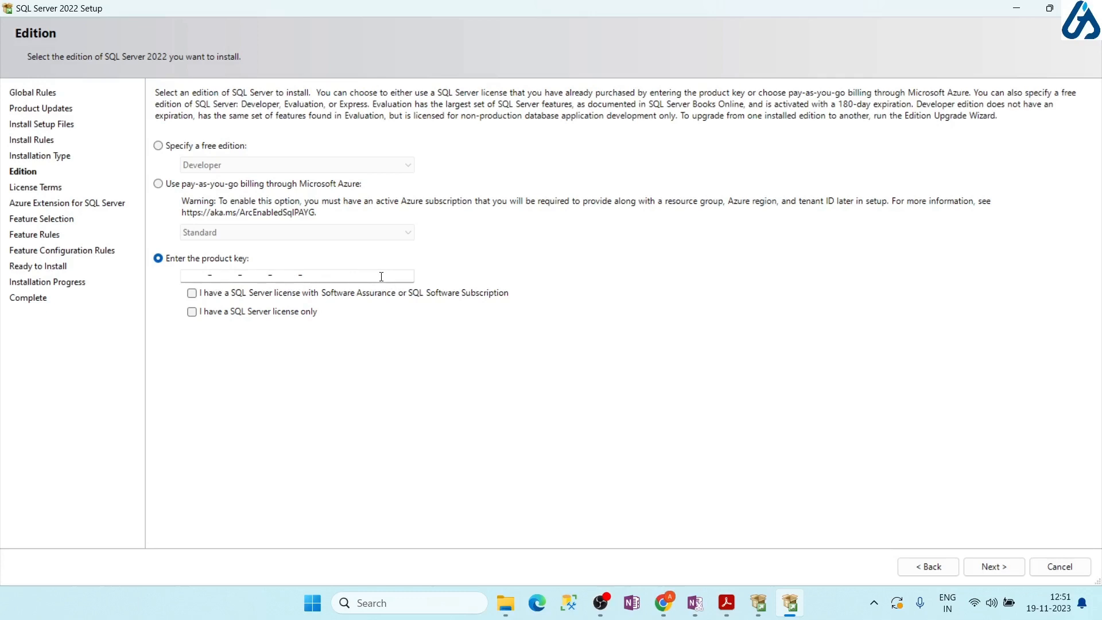
{"action": "left_click", "coordinate": [170, 146]}
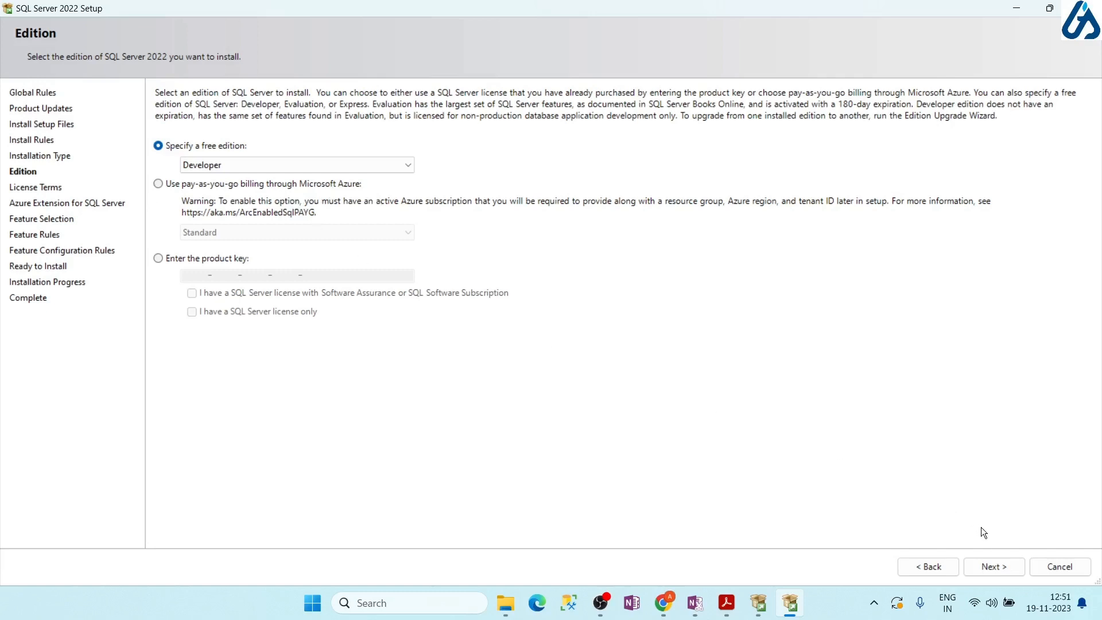
{"action": "left_click", "coordinate": [994, 567]}
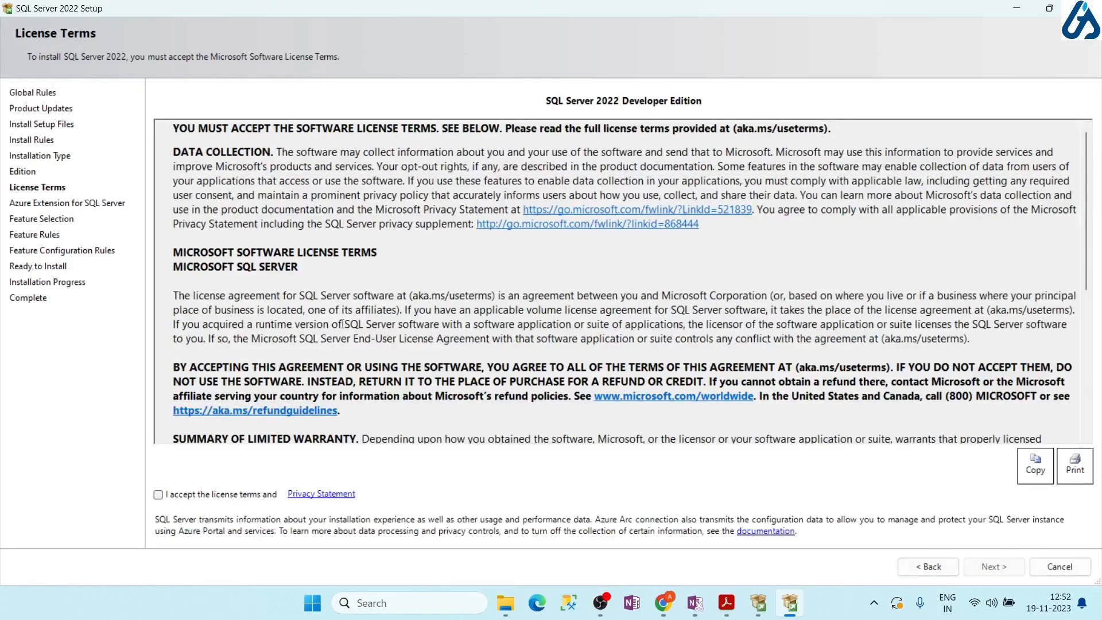
Accept the license terms and leave the Azure Extension for SQL Server unchecked
{"action": "left_click", "coordinate": [158, 495]}
{"action": "left_click", "coordinate": [997, 566]}
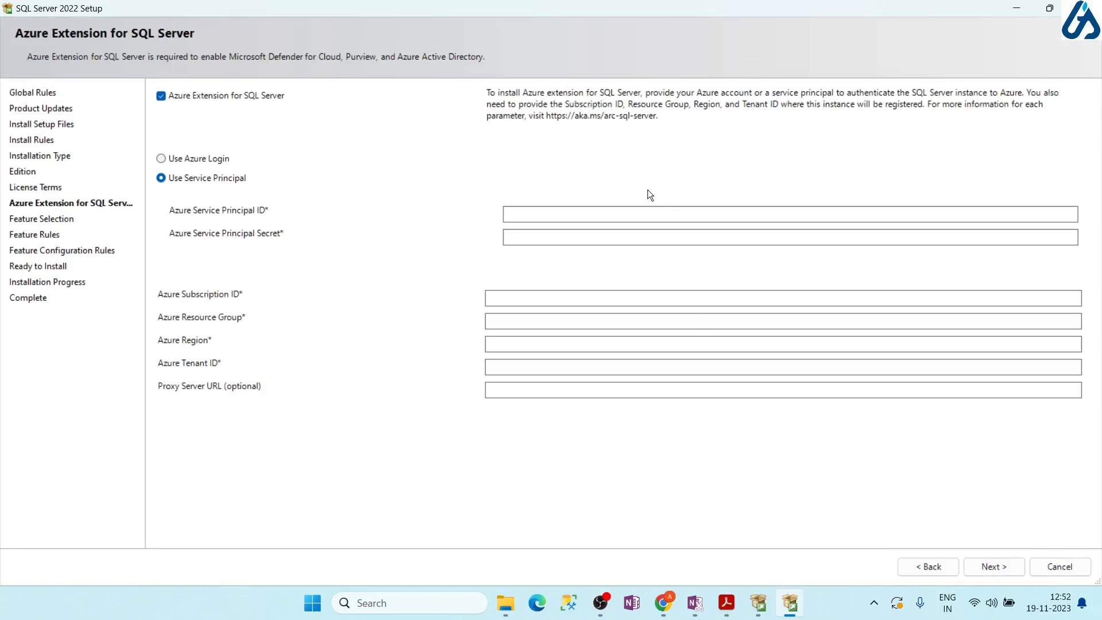
{"action": "left_click", "coordinate": [162, 96]}
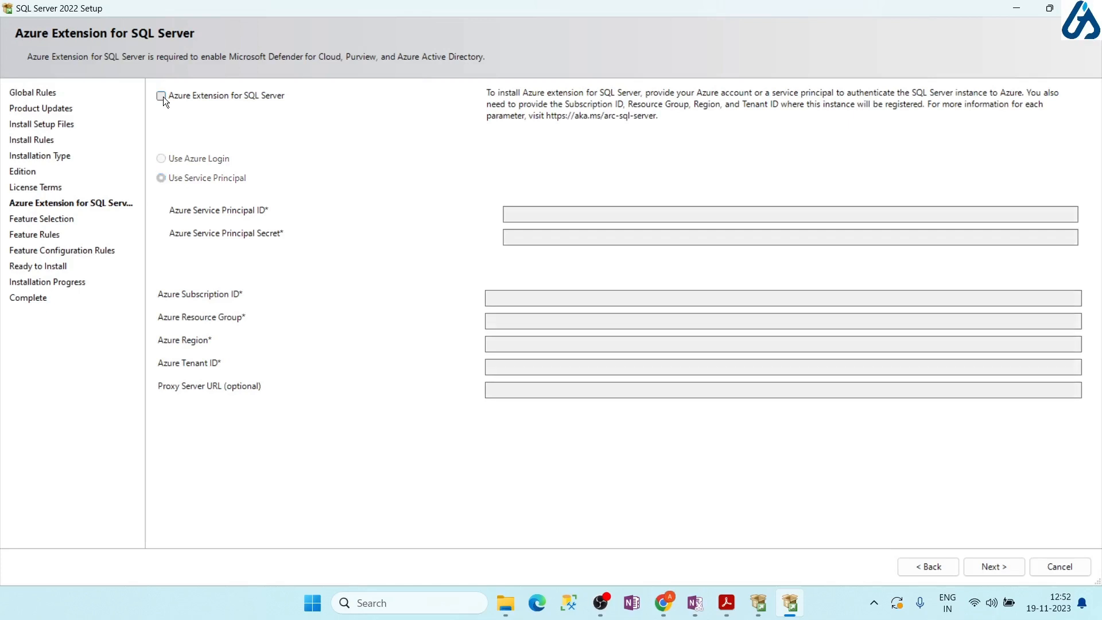
{"action": "left_click", "coordinate": [162, 96]}
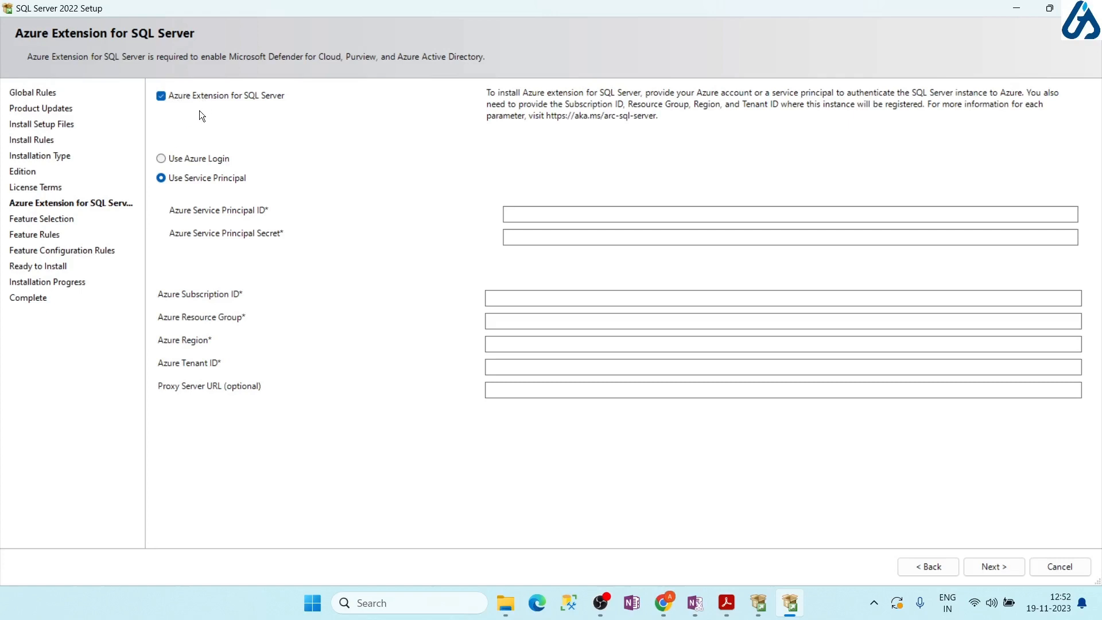
{"action": "left_click", "coordinate": [161, 96]}
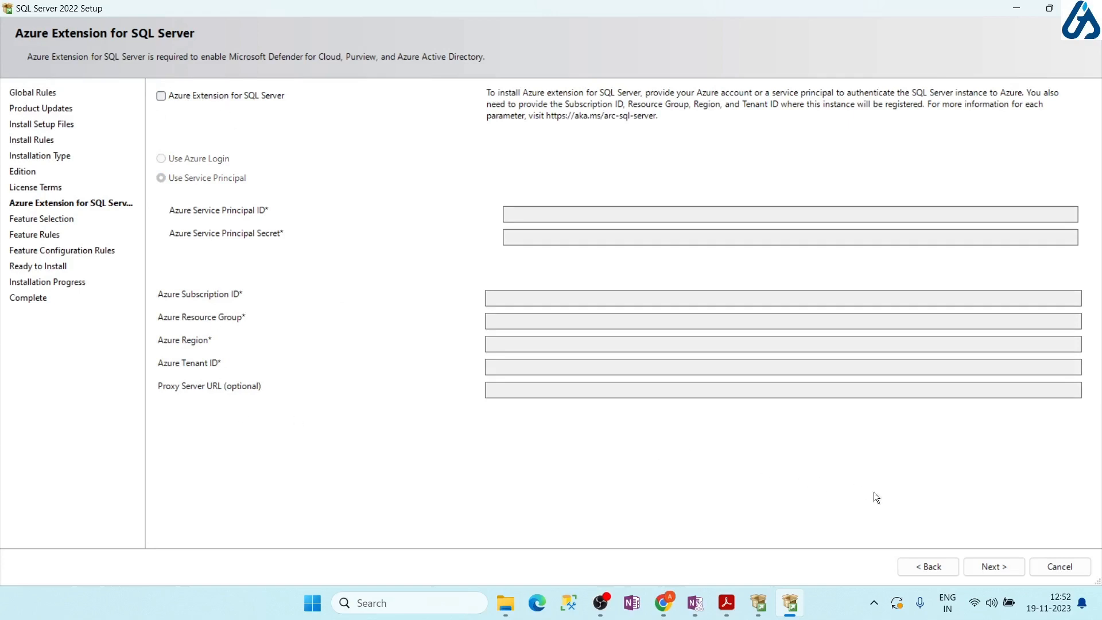
Advance from the Azure step to Feature Selection, where Database Engine Services is checked (994 MB)
{"action": "left_click", "coordinate": [992, 563]}
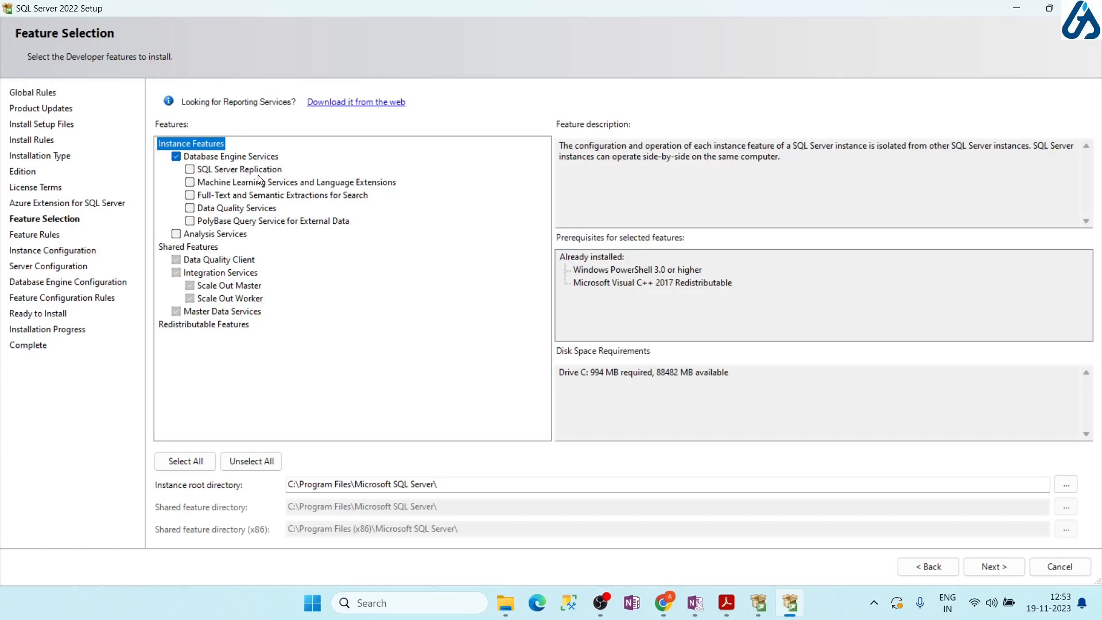
Try several feature checkboxes, ending with Analysis Services checked beside Database Engine Services (1549 MB)
{"action": "left_click", "coordinate": [190, 183]}
{"action": "left_click", "coordinate": [191, 184]}
{"action": "left_click", "coordinate": [190, 195]}
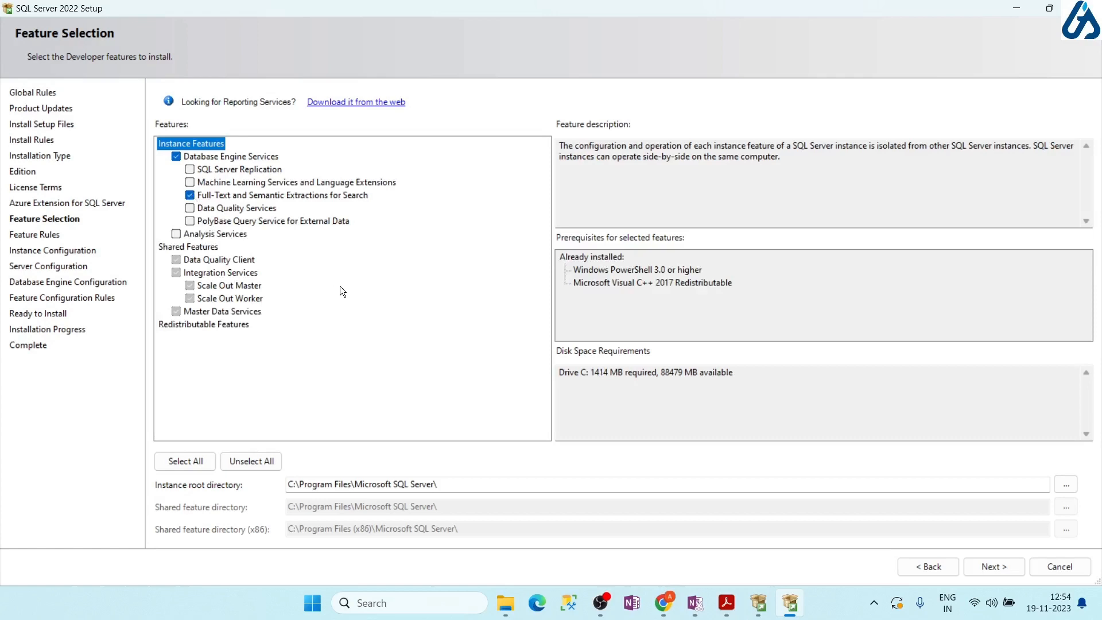
{"action": "left_click", "coordinate": [190, 209]}
{"action": "left_click", "coordinate": [190, 222]}
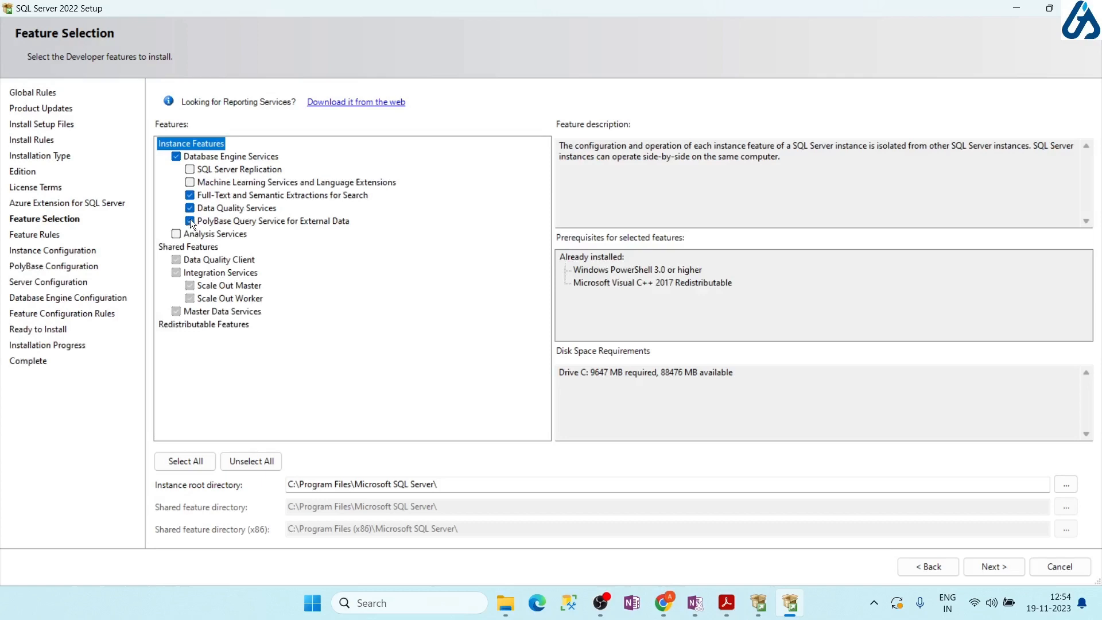
{"action": "left_click", "coordinate": [190, 220]}
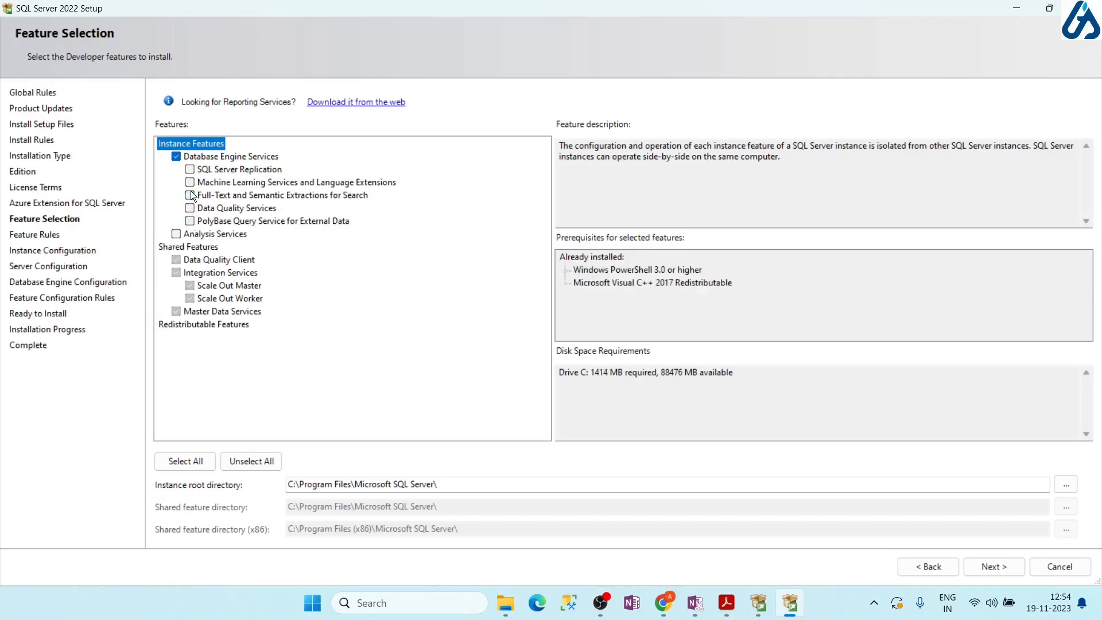
{"action": "left_click", "coordinate": [176, 233]}
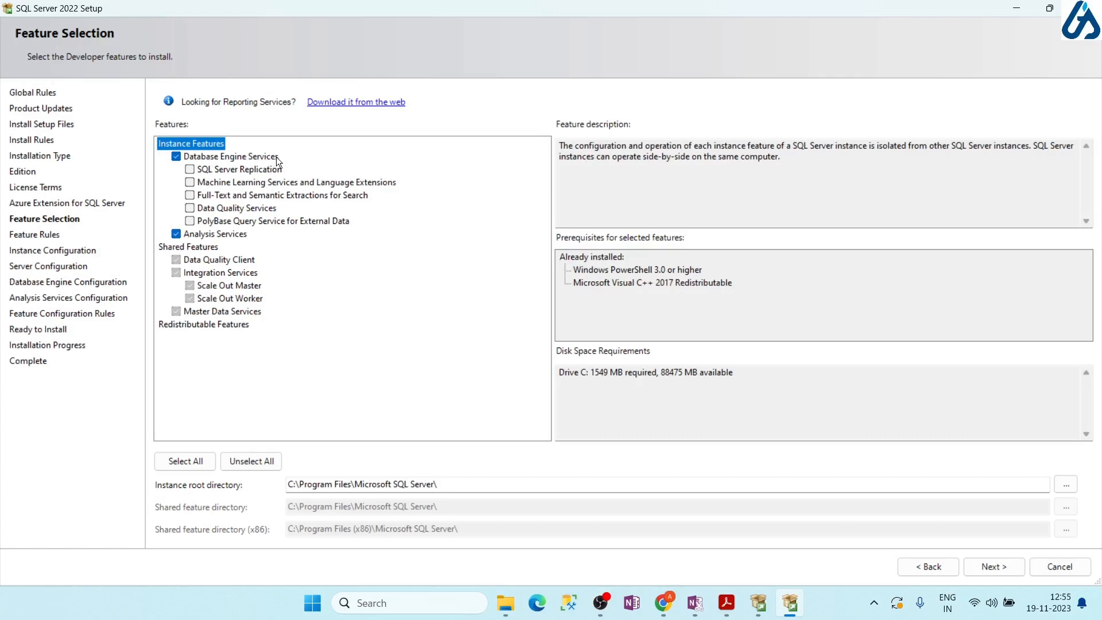
Check Replication, Machine Learning, Full-Text, Data Quality and PolyBase, then run the Feature Rules check
{"action": "left_click", "coordinate": [190, 182]}
{"action": "left_click", "coordinate": [190, 195]}
{"action": "left_click", "coordinate": [190, 208]}
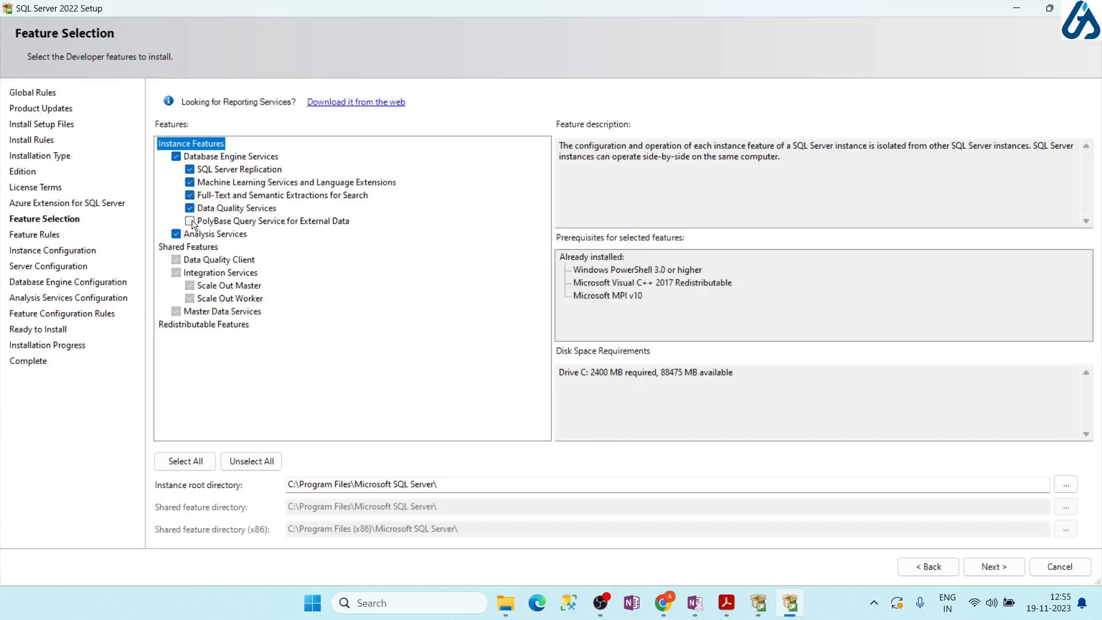
{"action": "left_click", "coordinate": [191, 220]}
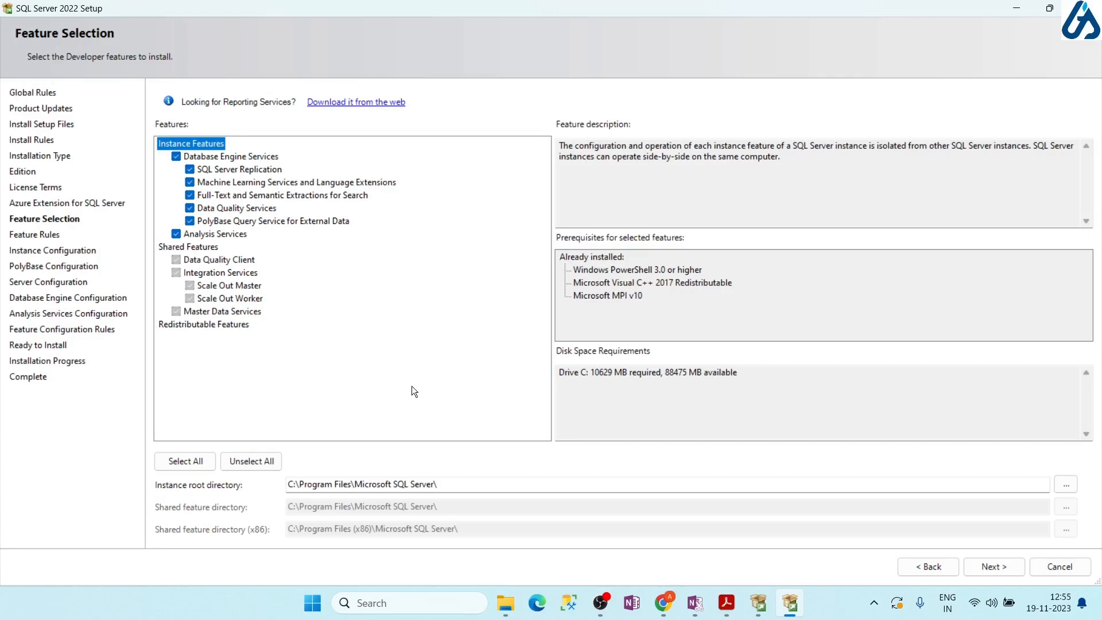
{"action": "left_click", "coordinate": [1002, 565]}
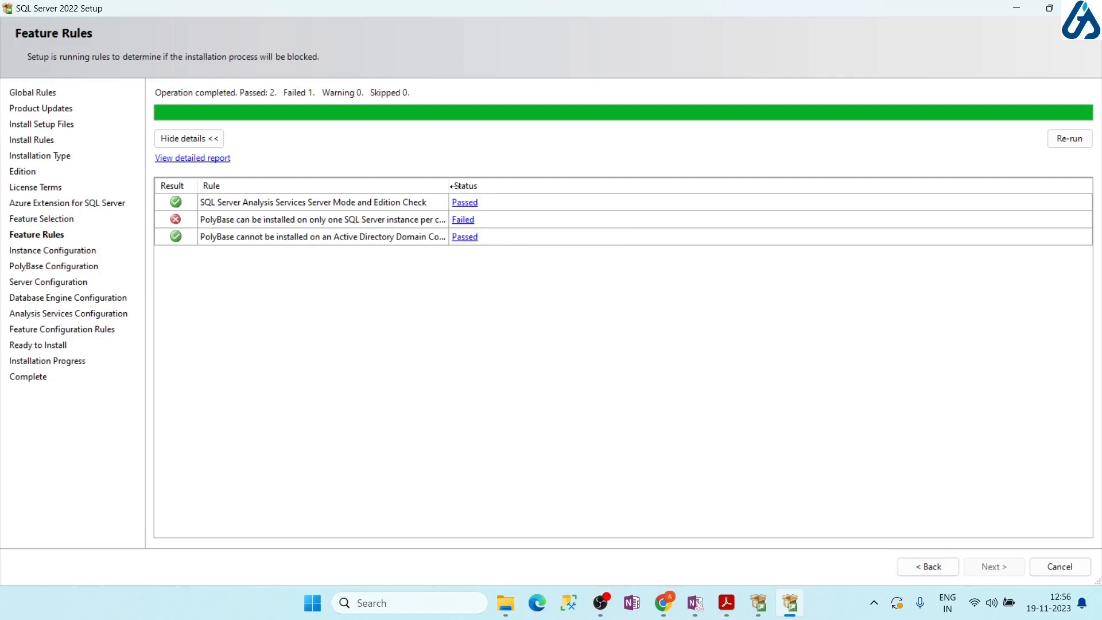
Read why the PolyBase rule failed: it allows only one instance per computer
{"action": "left_click_drag", "start_coordinate": [448, 188], "coordinate": [547, 190]}
{"action": "left_click", "coordinate": [562, 223]}
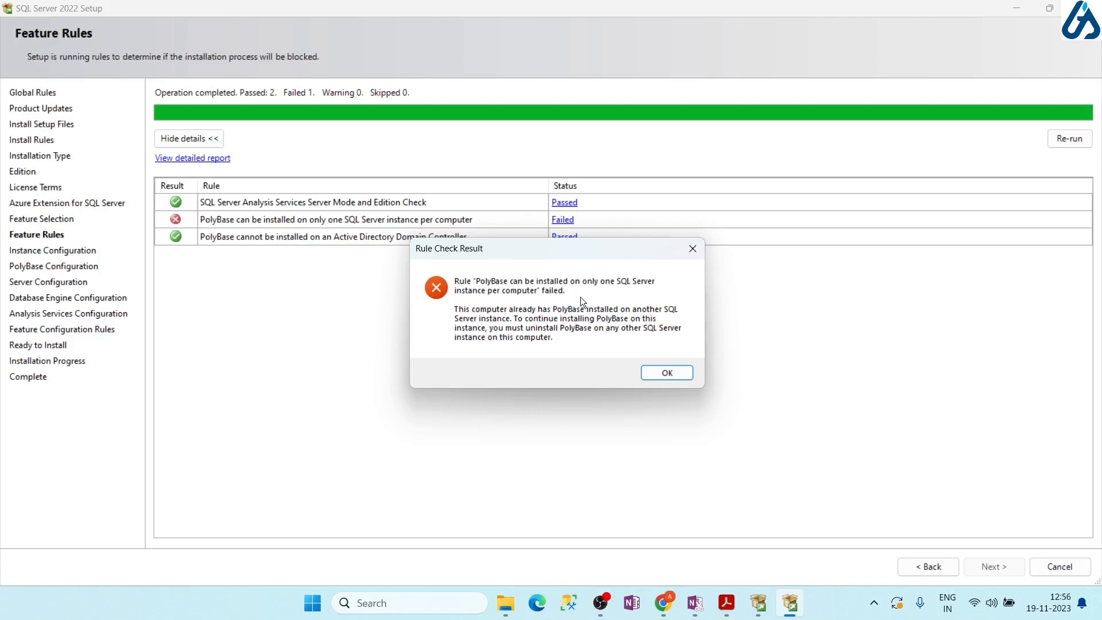
{"action": "left_click", "coordinate": [693, 251]}
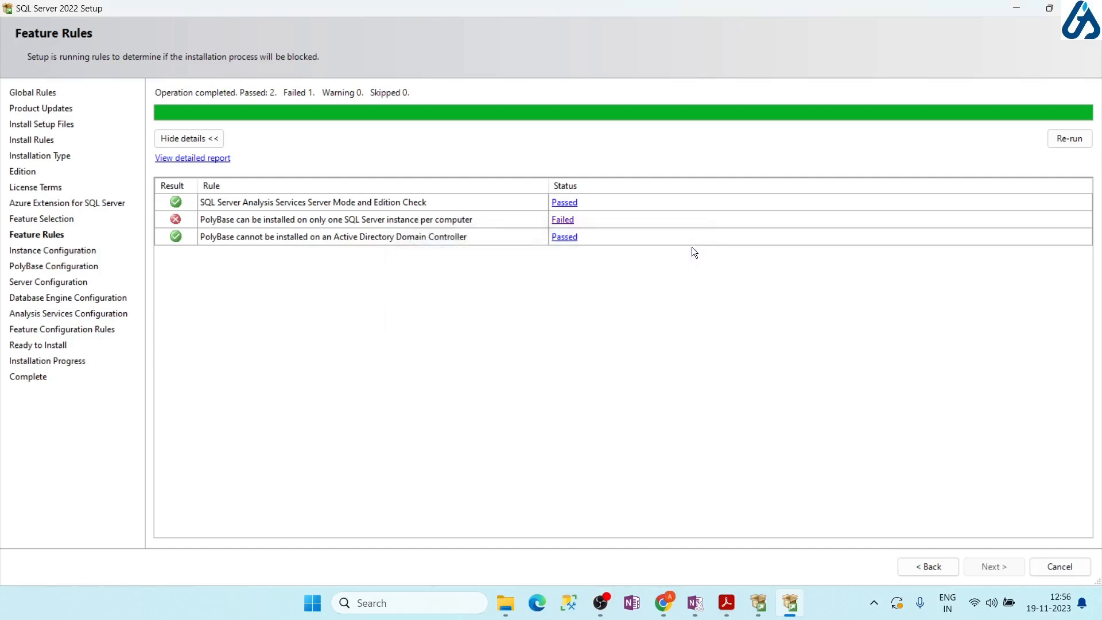
Return to Feature Selection, uncheck PolyBase Query Service (2400 MB on C), and continue
{"action": "left_click", "coordinate": [928, 569]}
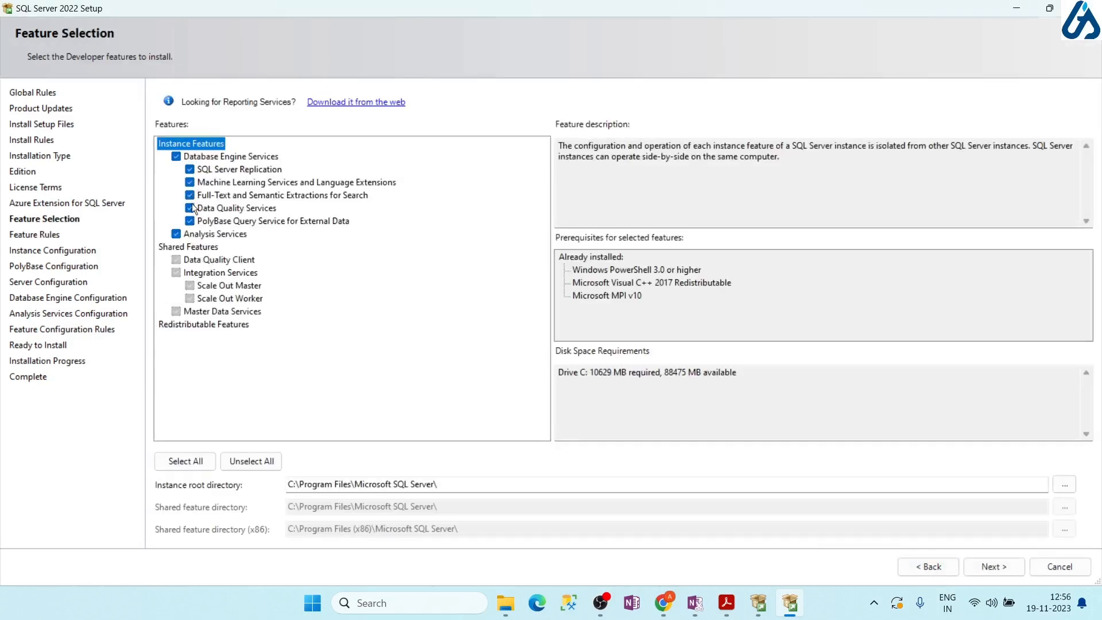
{"action": "left_click", "coordinate": [190, 221]}
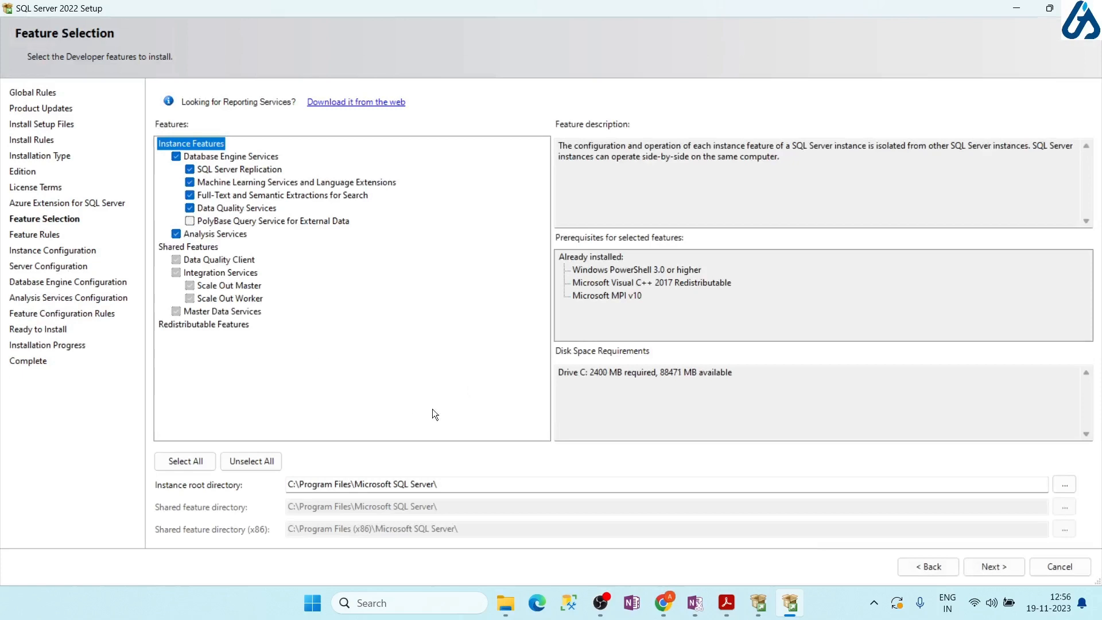
{"action": "left_click", "coordinate": [998, 569]}
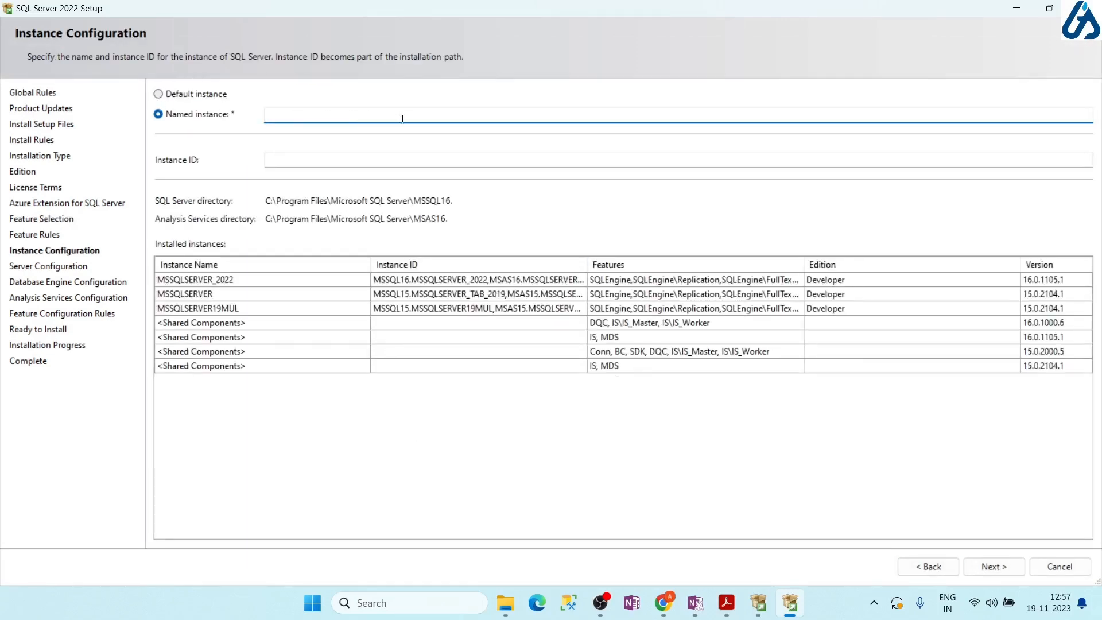
Enter SQLSERVER_2022_2 as the named instance, retyping after misspellings
{"action": "type", "text": "SQL Serer"}
{"action": "key", "text": "BackSpace"}
{"action": "key", "text": "BackSpace"}
{"action": "type", "text": "ver 2"}
{"action": "key", "text": "BackSpace"}
{"action": "key", "text": "BackSpace"}
{"action": "key", "text": "BackSpace"}
{"action": "key", "text": "BackSpace"}
{"action": "key", "text": "BackSpace"}
{"action": "key", "text": "BackSpace"}
{"action": "key", "text": "BackSpace"}
{"action": "key", "text": "BackSpace"}
{"action": "key", "text": "BackSpace"}
{"action": "type", "text": "SERVER_2022_2"}
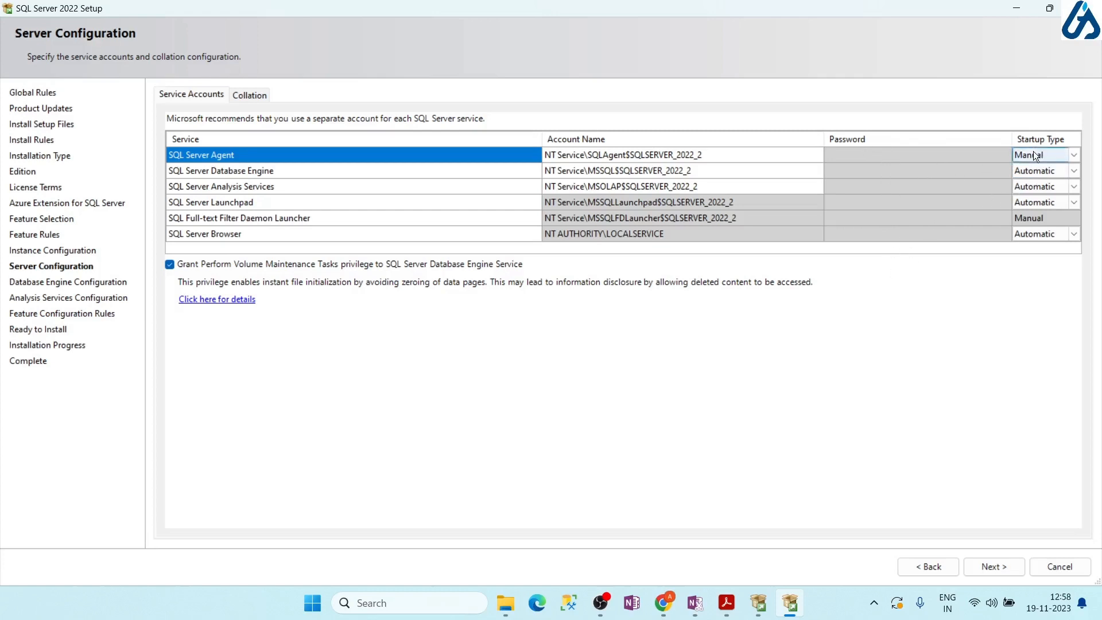
Change SQL Server Agent's startup type from Manual to Disabled
{"action": "left_click", "coordinate": [1074, 155]}
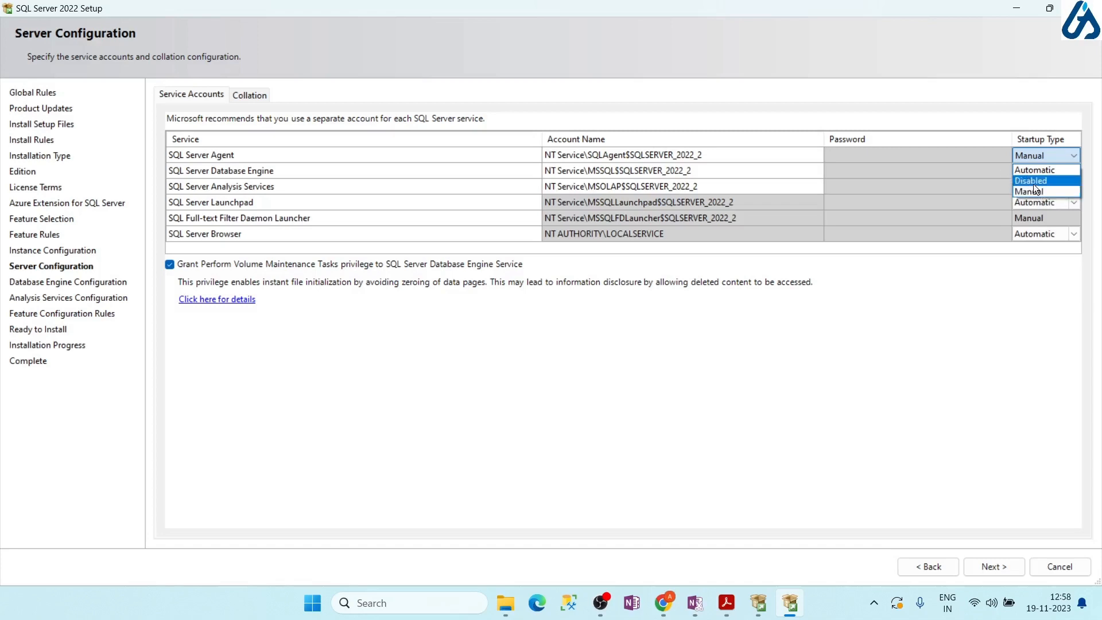
{"action": "left_click", "coordinate": [1033, 183]}
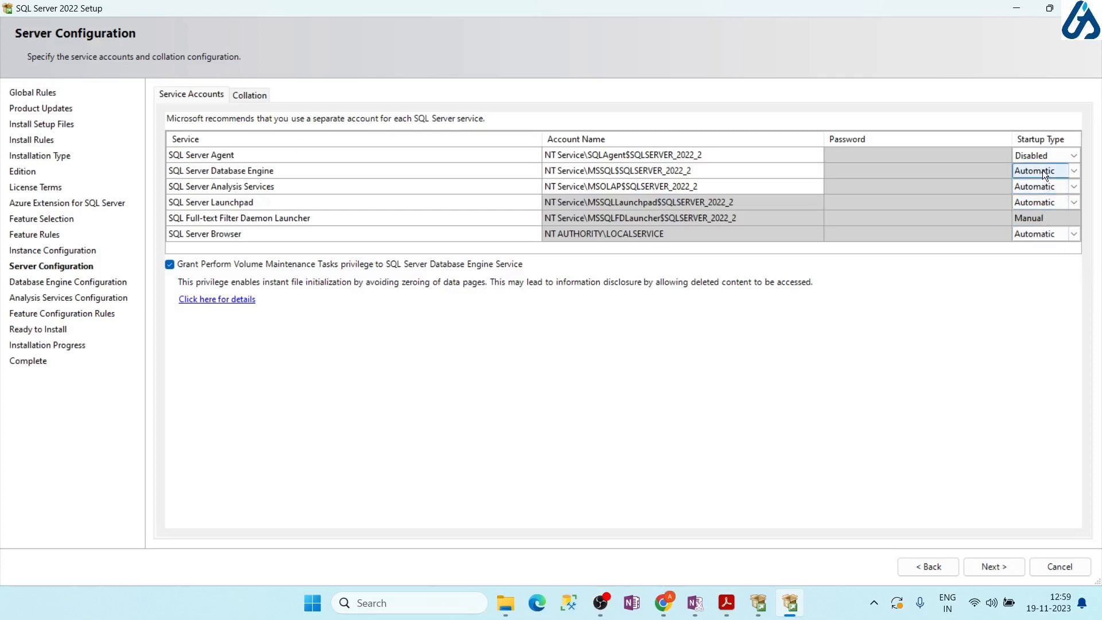
Confirm SQL Server Agent's startup type stays Disabled
{"action": "left_click", "coordinate": [1073, 156]}
{"action": "left_click", "coordinate": [1073, 156]}
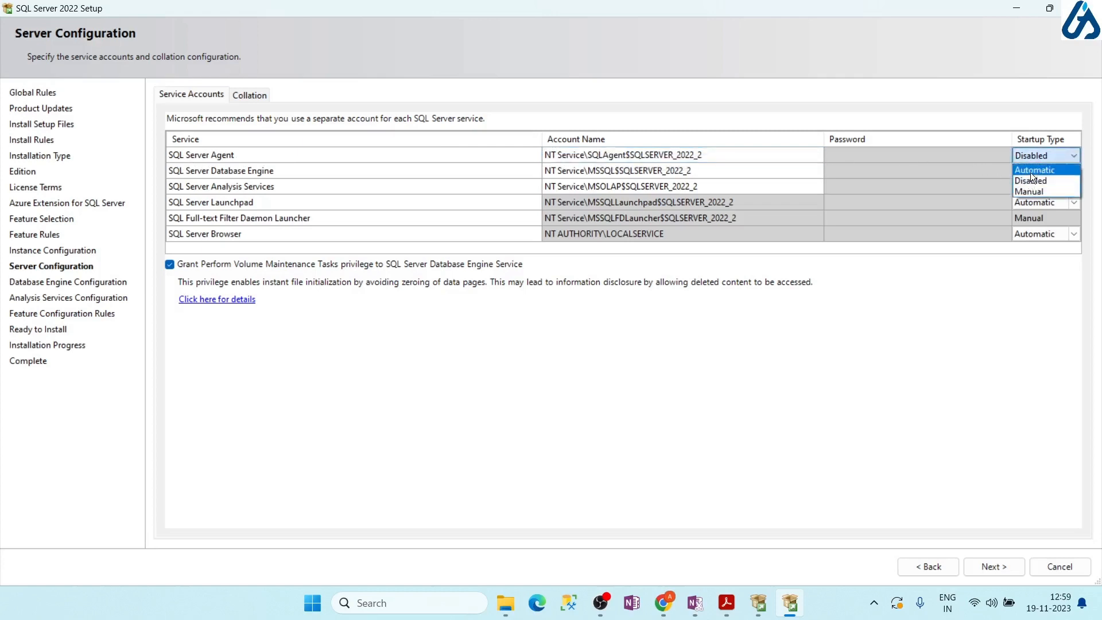
{"action": "left_click", "coordinate": [1040, 156]}
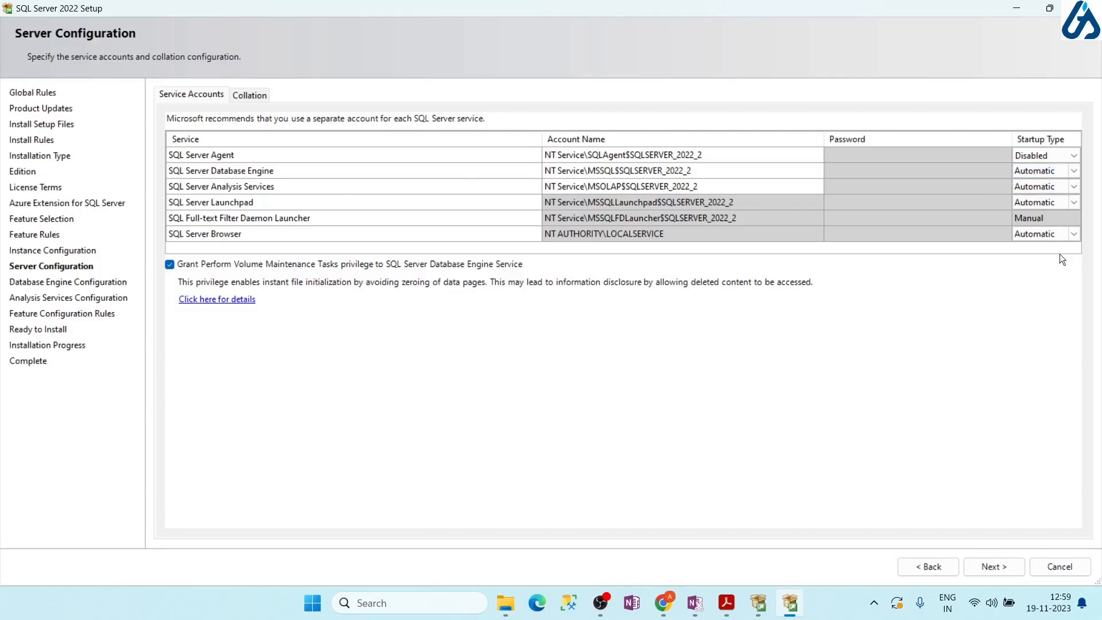
Set Analysis Services startup type to Manual and continue to Database Engine Configuration
{"action": "left_click", "coordinate": [1074, 186]}
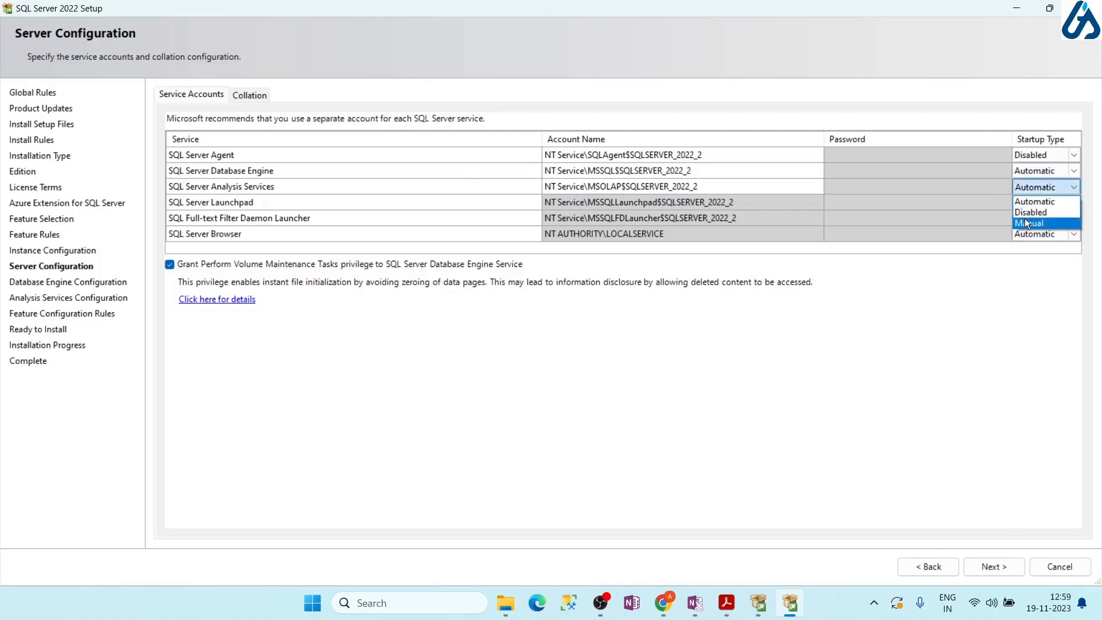
{"action": "left_click", "coordinate": [1027, 223]}
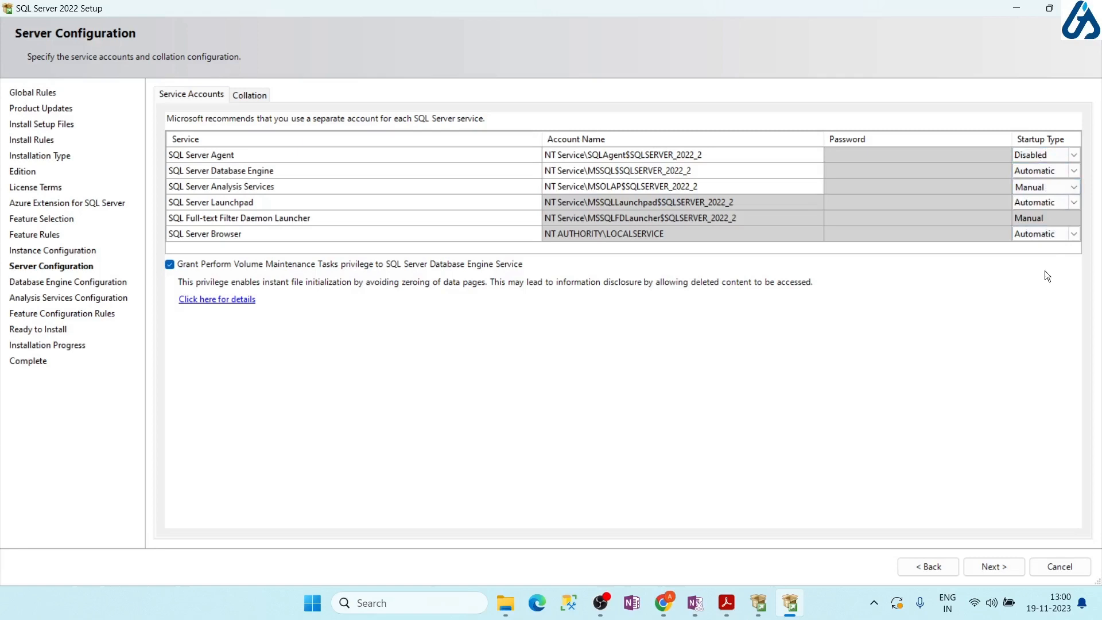
{"action": "left_click", "coordinate": [1002, 566]}
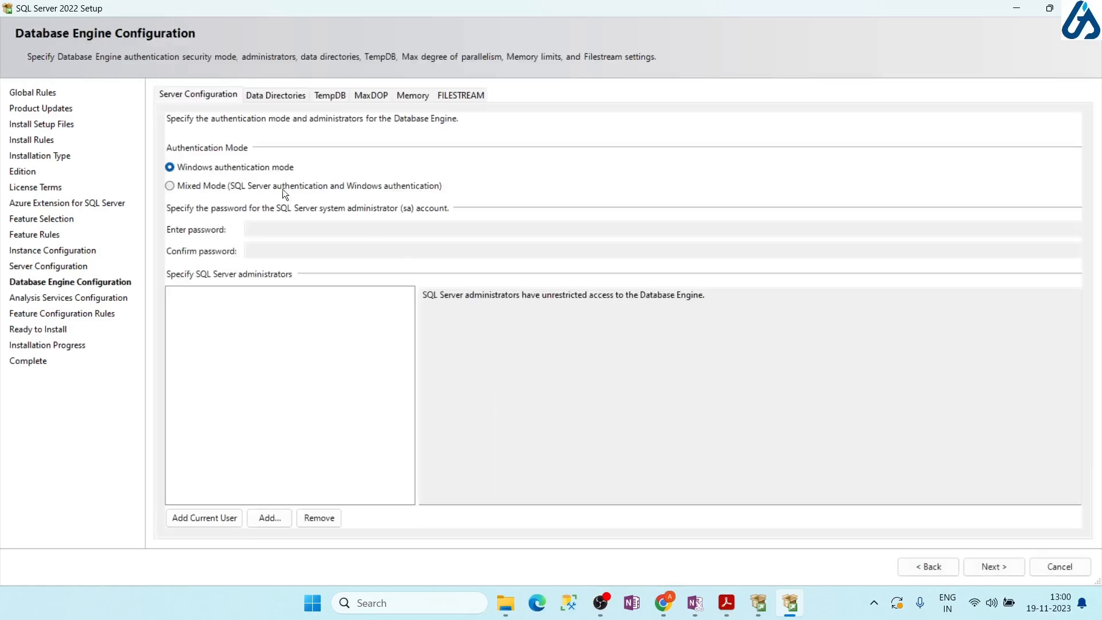
Choose Mixed Mode, enter and confirm the sa password, and add the current user as administrator
{"action": "left_click", "coordinate": [201, 186]}
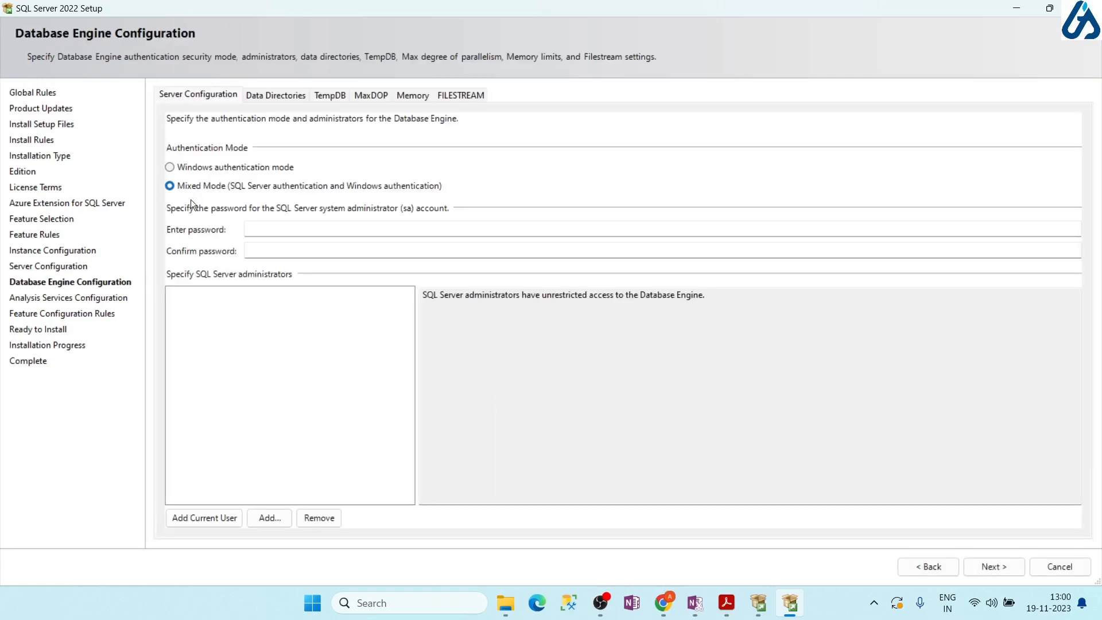
{"action": "left_click", "coordinate": [206, 170]}
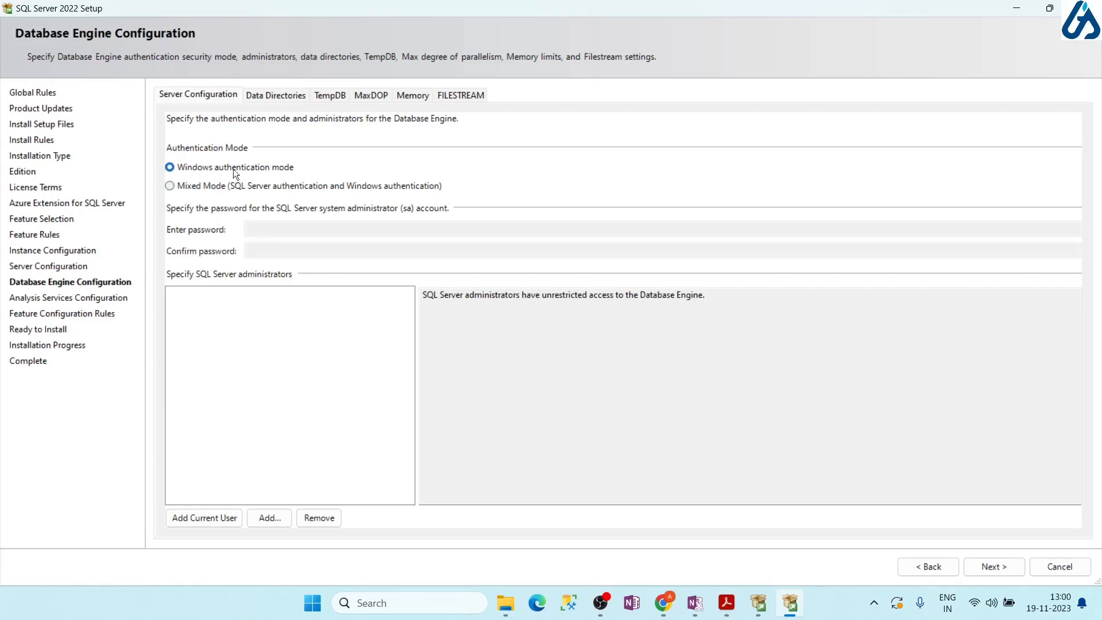
{"action": "left_click", "coordinate": [199, 187]}
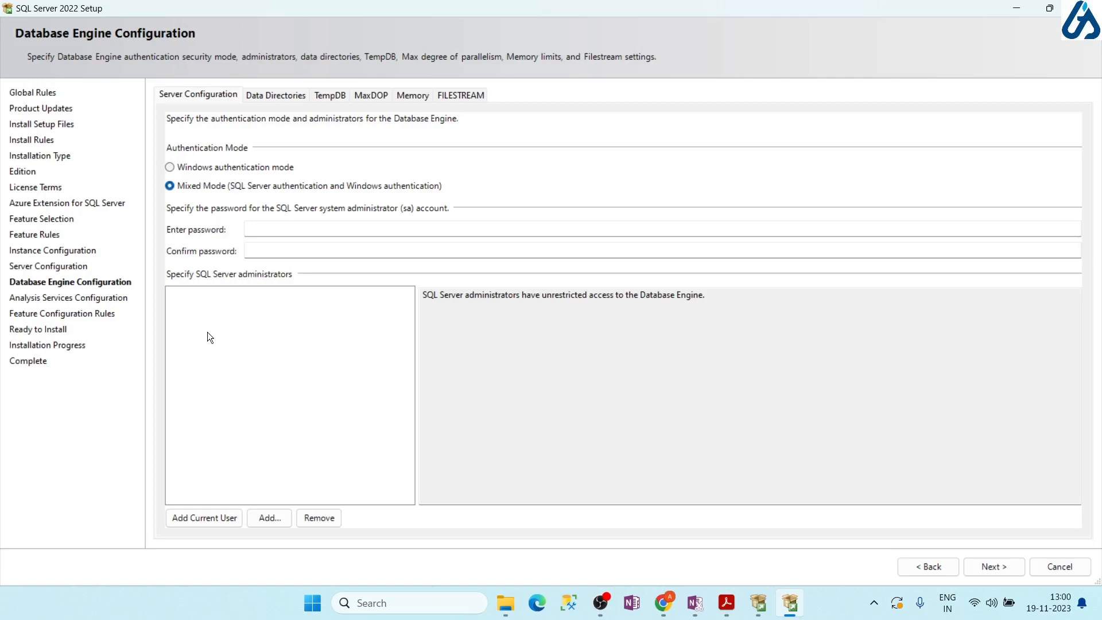
{"action": "left_click", "coordinate": [261, 226]}
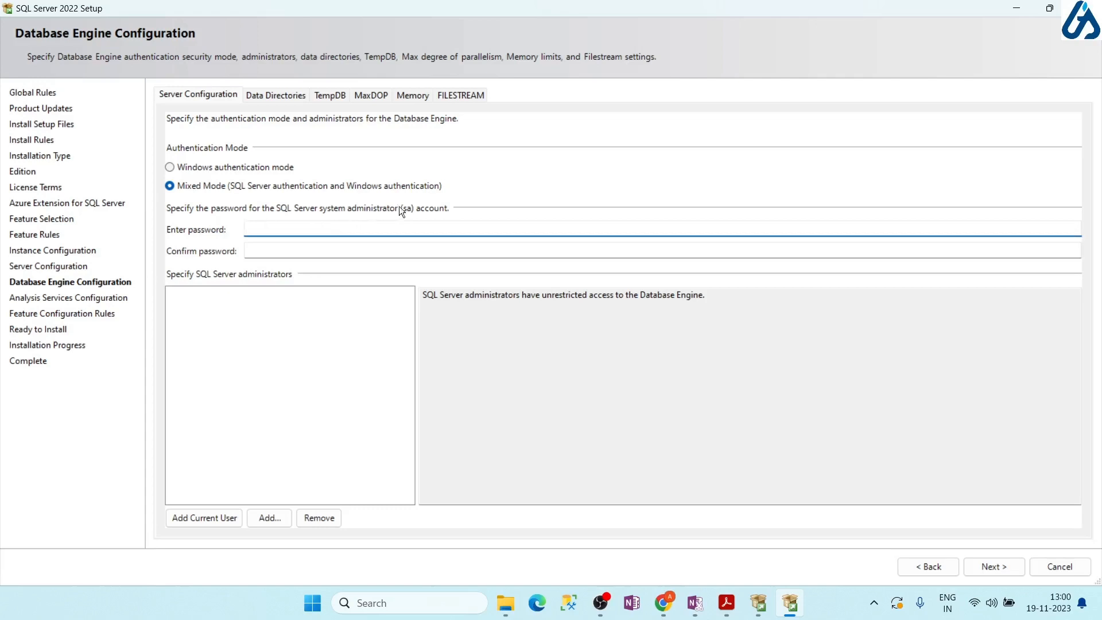
{"action": "type", "text": "123"}
{"action": "left_click", "coordinate": [268, 247]}
{"action": "type", "text": "123"}
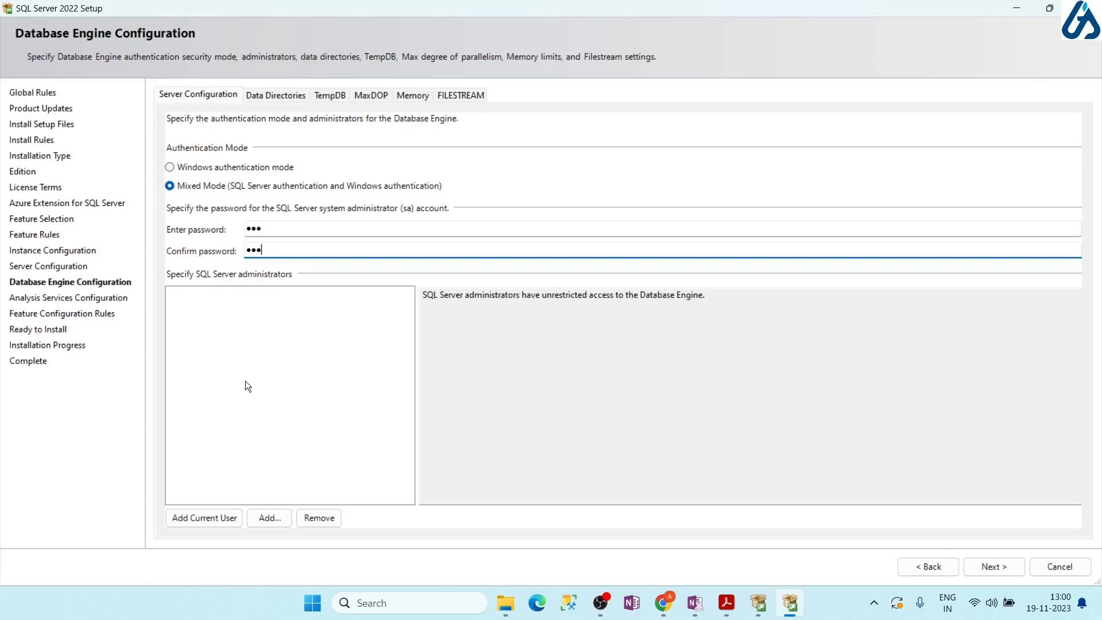
{"action": "left_click", "coordinate": [245, 380]}
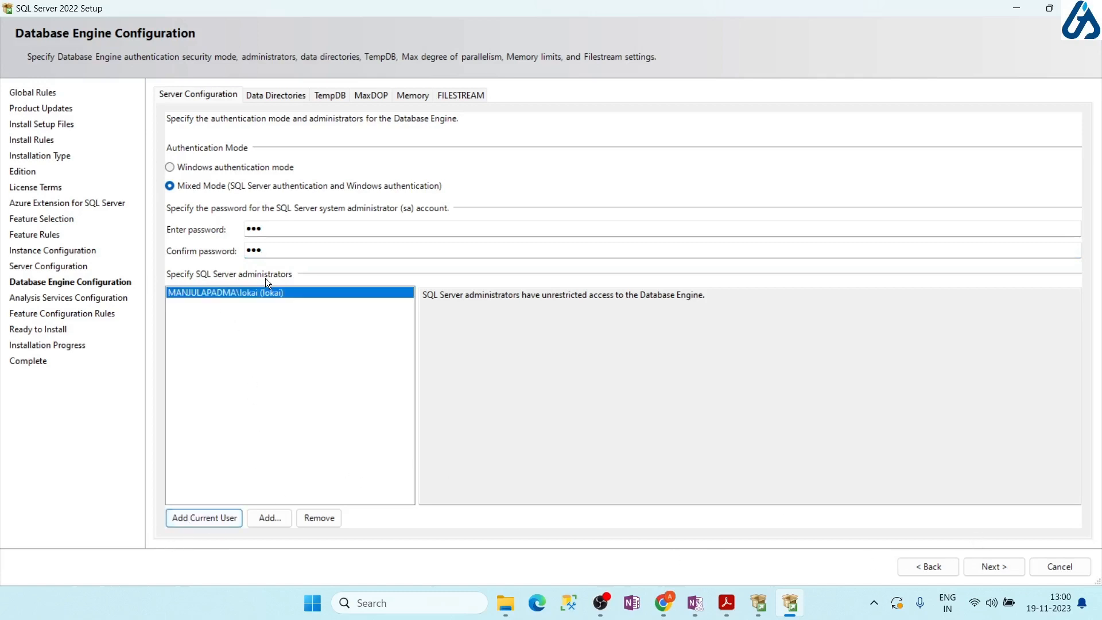
{"action": "left_click", "coordinate": [991, 564]}
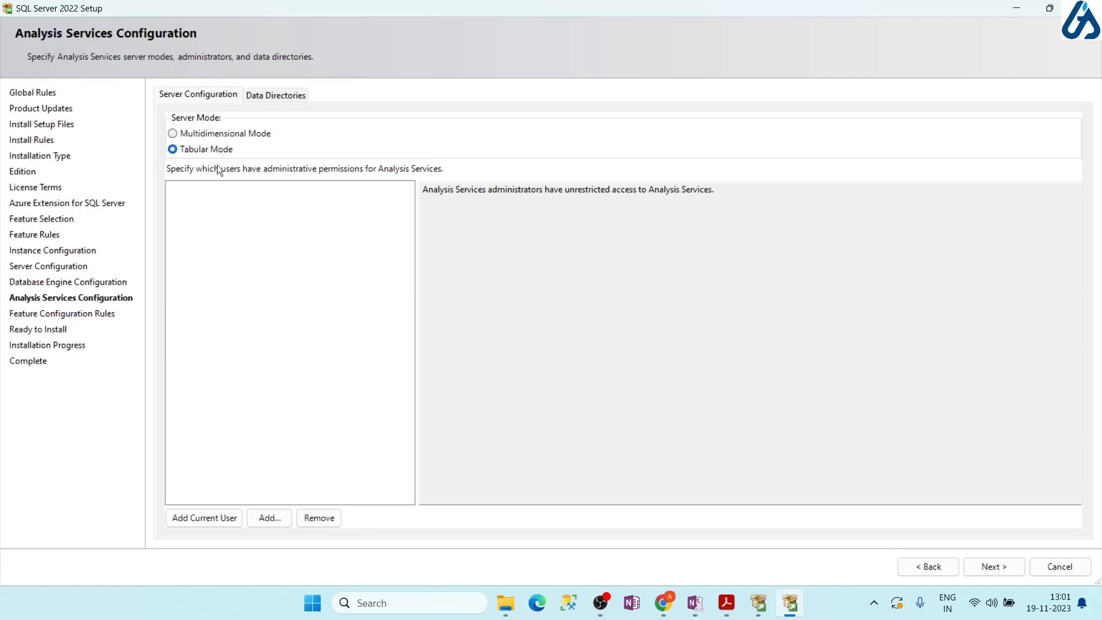
Add the current user as Analysis Services administrator and continue to Ready to Install
{"action": "left_click", "coordinate": [205, 517]}
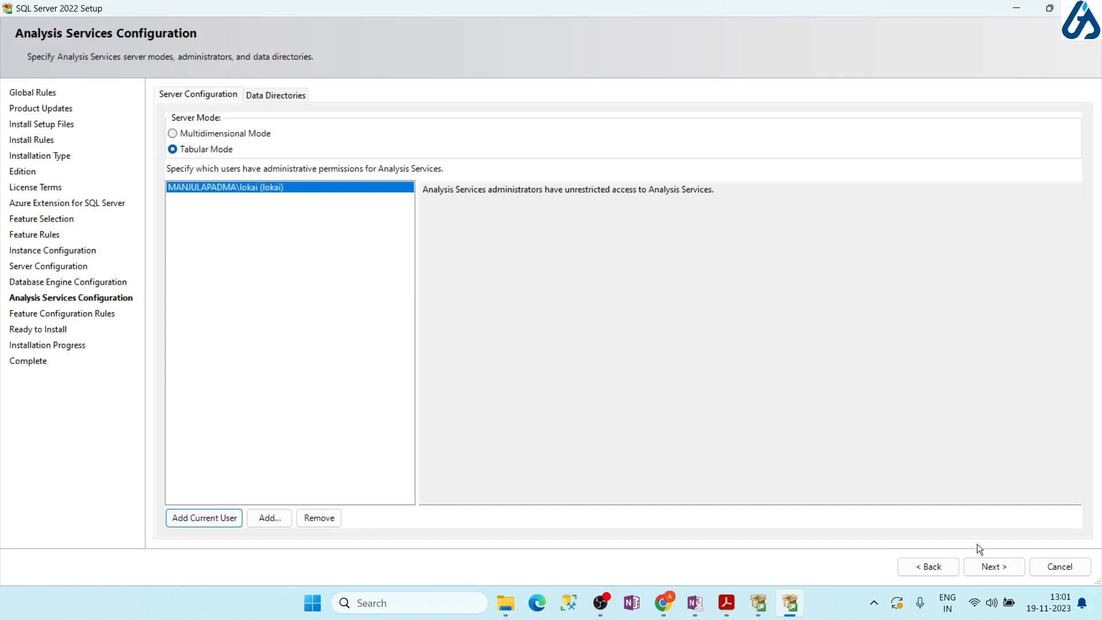
{"action": "left_click", "coordinate": [995, 568]}
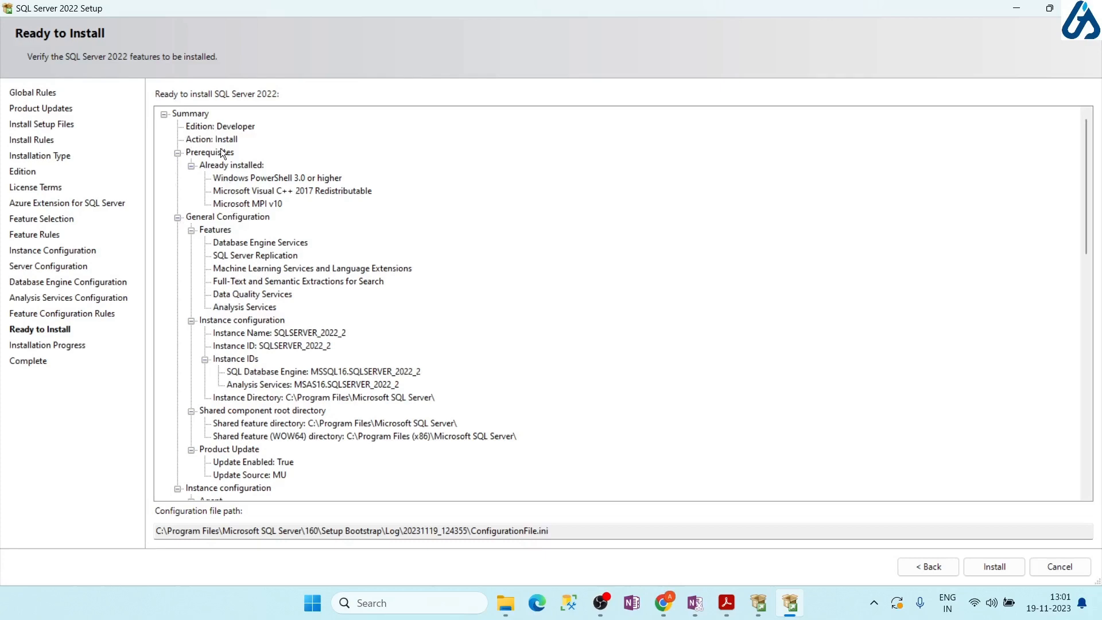
Scroll through the Ready to Install summary, then cancel and confirm exiting setup
{"action": "scroll", "coordinate": [239, 199], "scroll_direction": "down", "scroll_amount": 10}
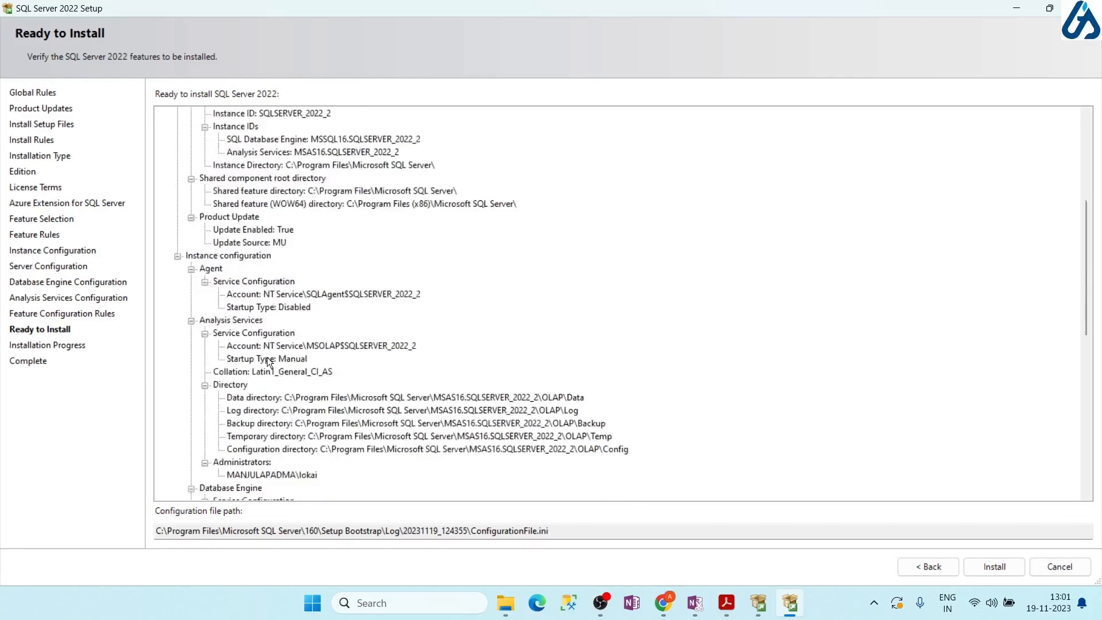
{"action": "scroll", "coordinate": [267, 358], "scroll_direction": "down", "scroll_amount": 7}
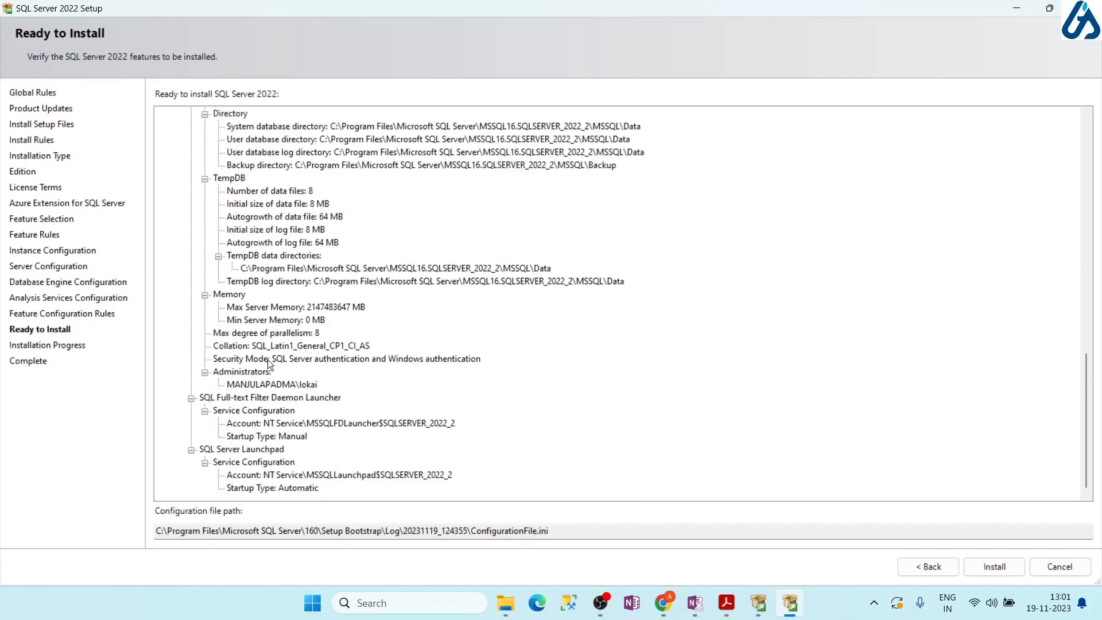
{"action": "scroll", "coordinate": [268, 360], "scroll_direction": "up", "scroll_amount": 17}
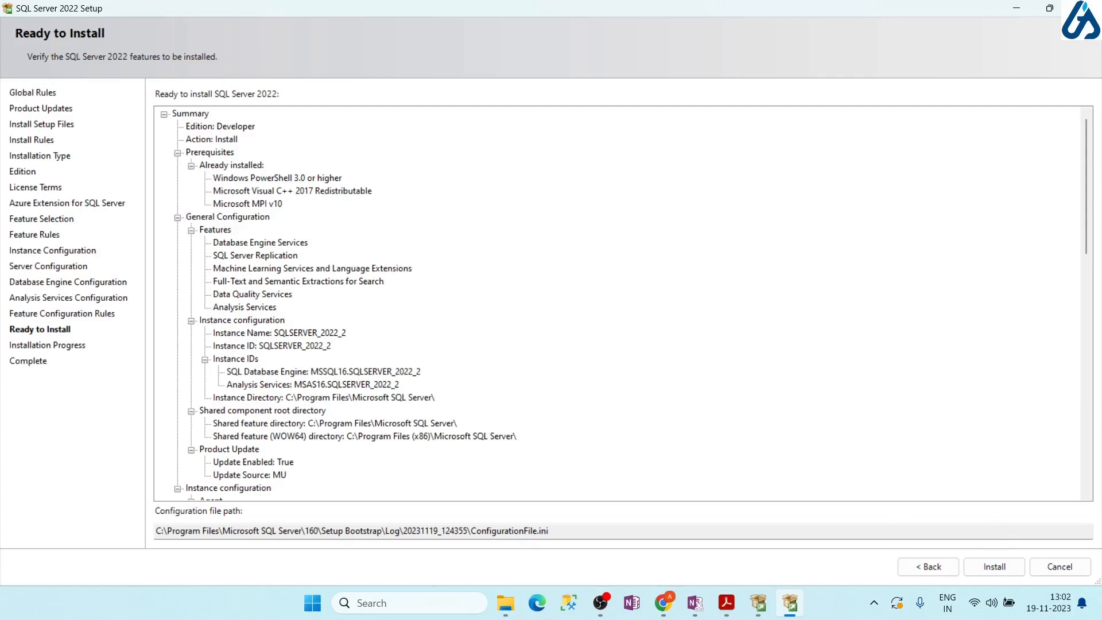
{"action": "left_click", "coordinate": [1070, 570]}
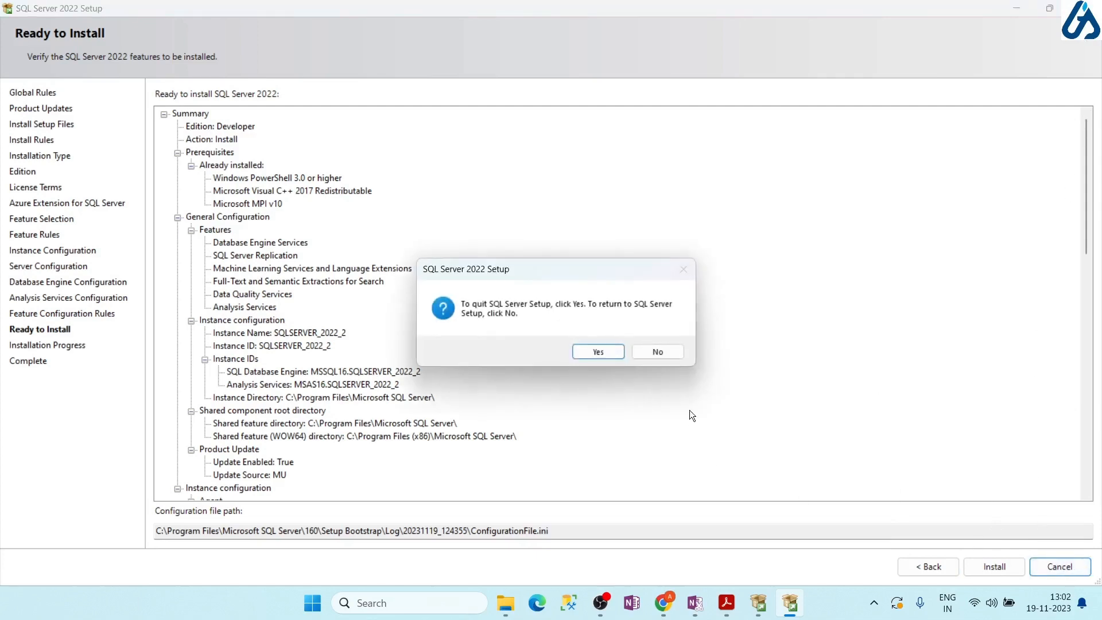
{"action": "left_click", "coordinate": [612, 353]}
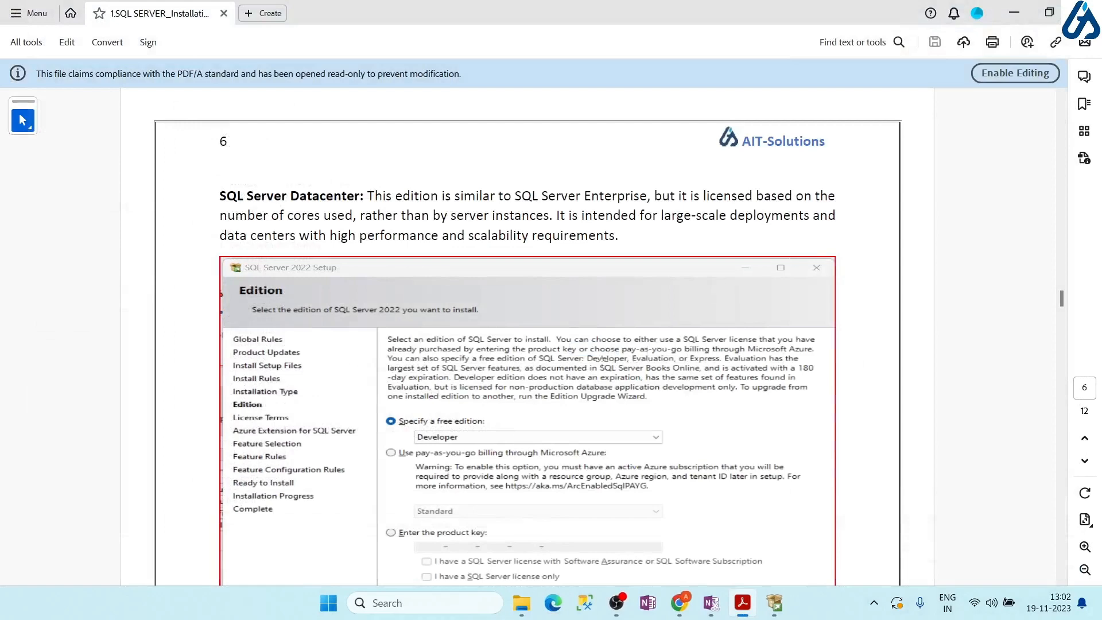
Scroll the guide to page 11's List of Services and highlight the compmgmt.msc command
{"action": "scroll", "coordinate": [572, 354], "scroll_direction": "down", "scroll_amount": 10}
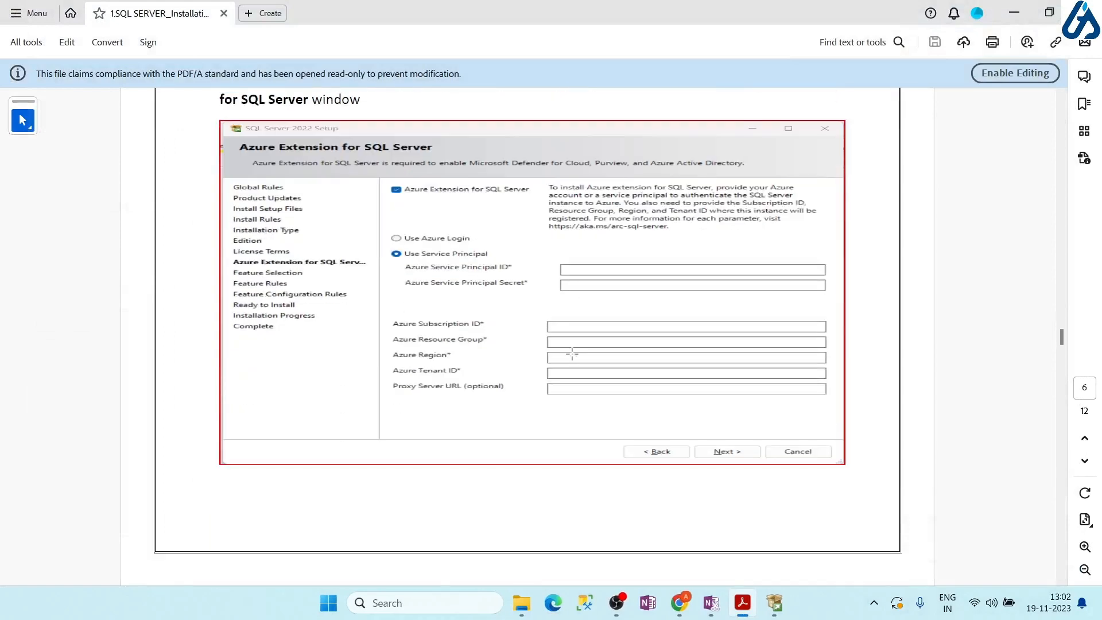
{"action": "scroll", "coordinate": [572, 354], "scroll_direction": "down", "scroll_amount": 10}
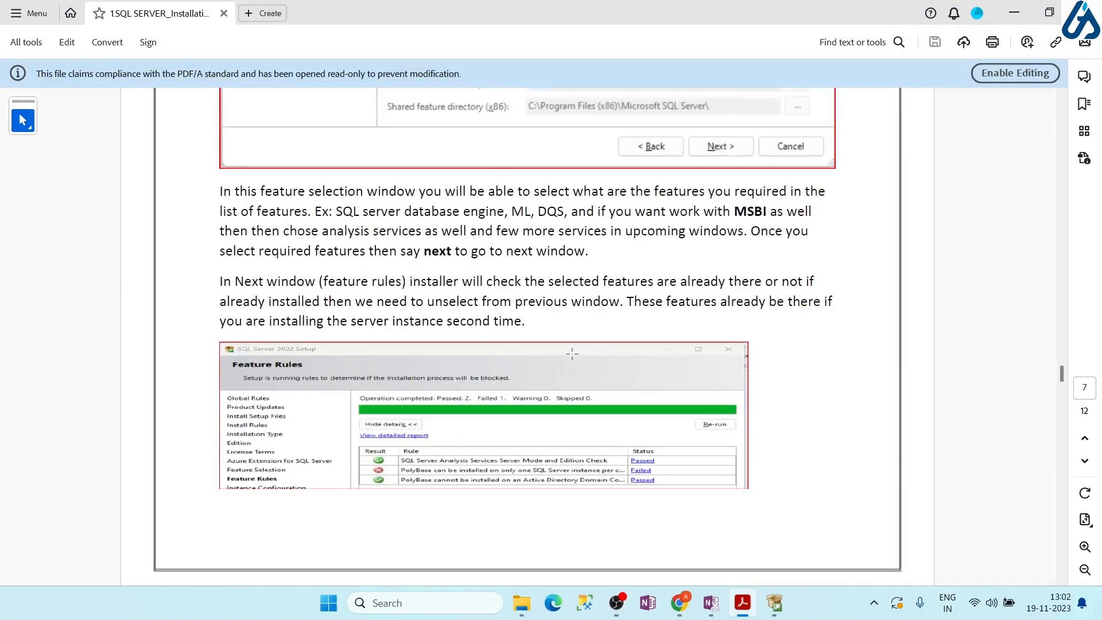
{"action": "scroll", "coordinate": [572, 355], "scroll_direction": "down", "scroll_amount": 10}
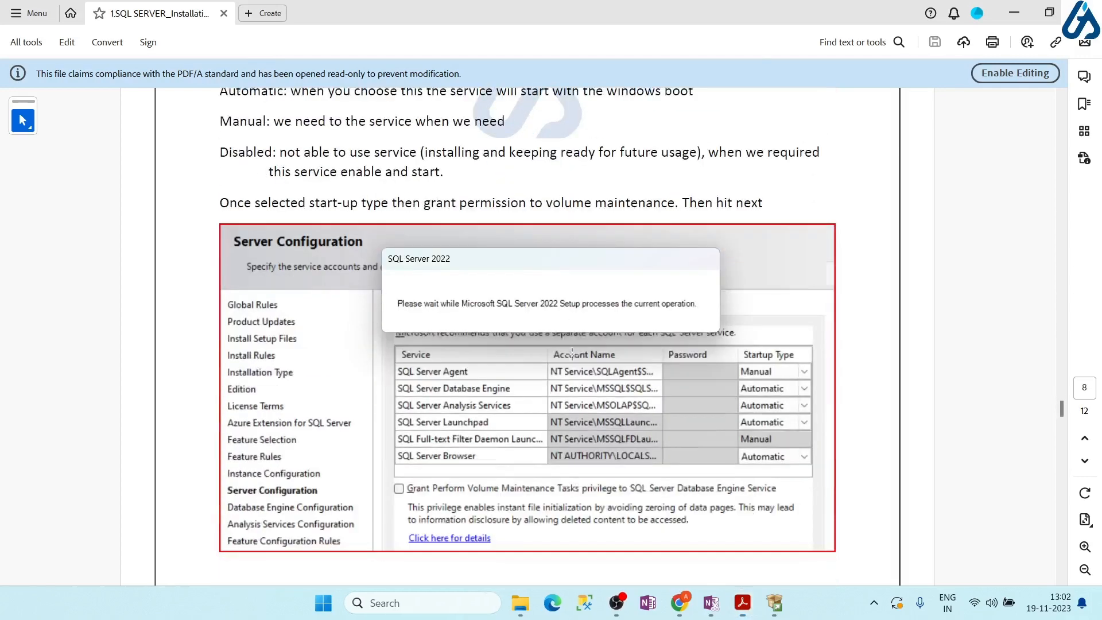
{"action": "scroll", "coordinate": [573, 355], "scroll_direction": "down", "scroll_amount": 10}
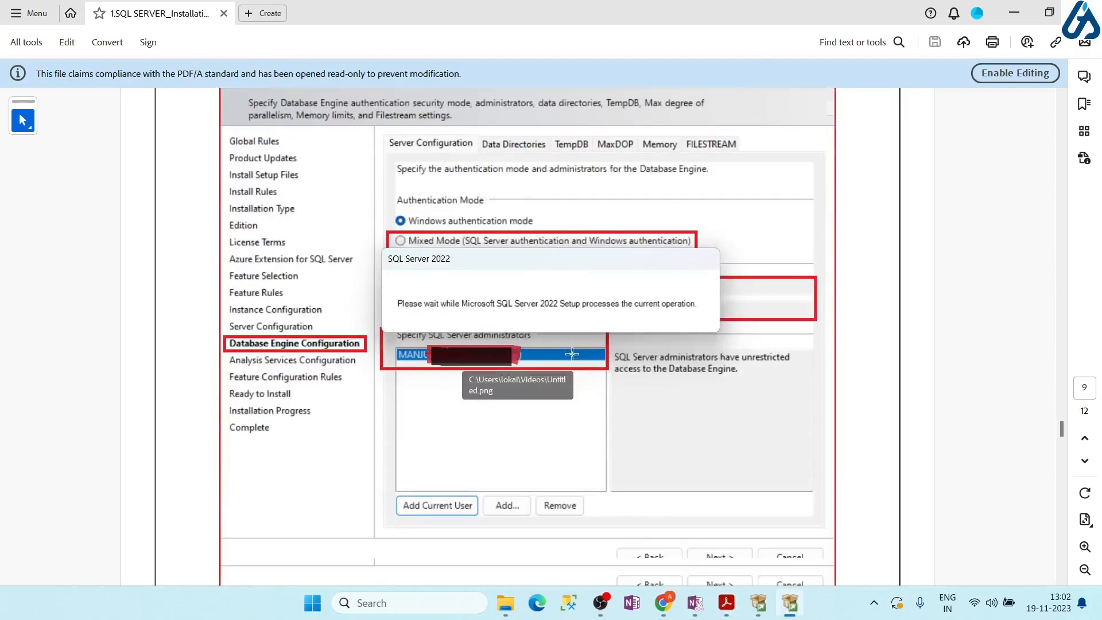
{"action": "scroll", "coordinate": [573, 355], "scroll_direction": "down", "scroll_amount": 10}
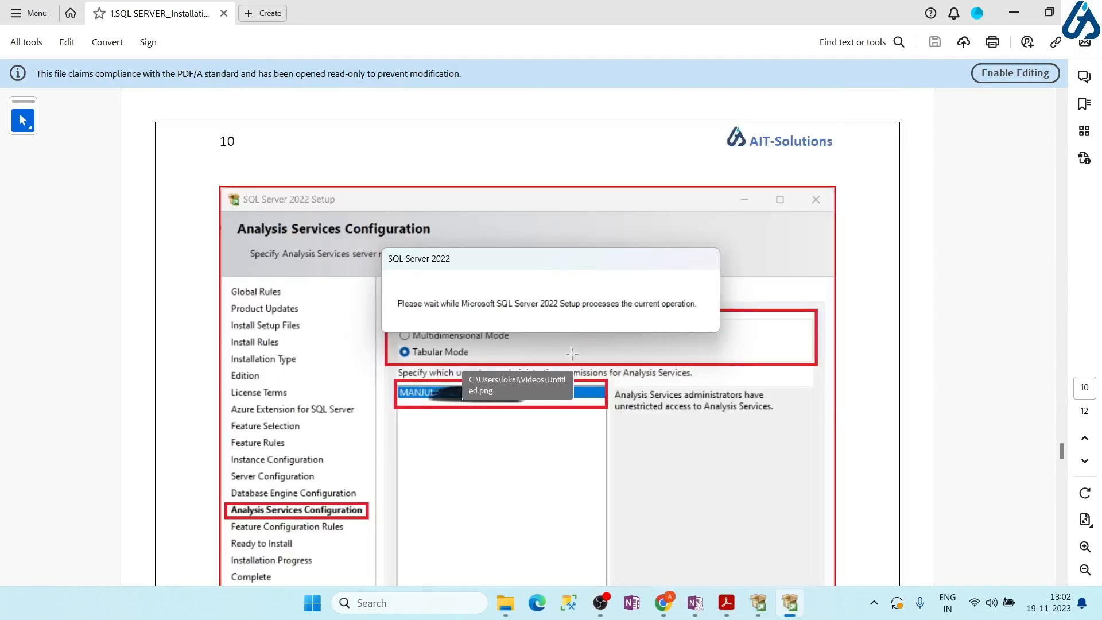
{"action": "scroll", "coordinate": [572, 353], "scroll_direction": "down", "scroll_amount": 10}
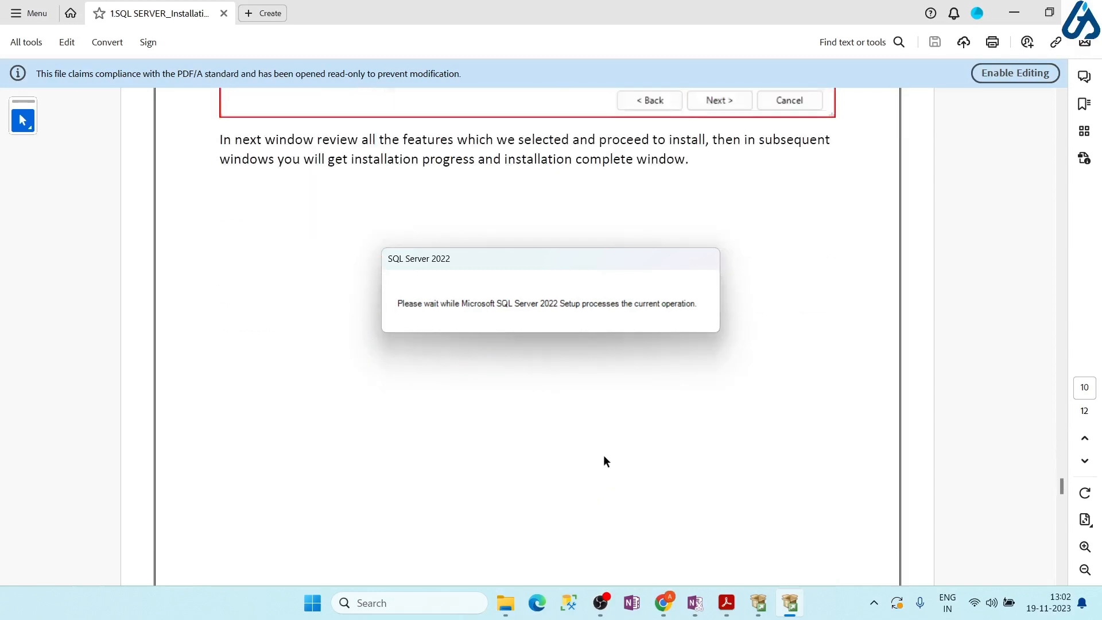
{"action": "scroll", "coordinate": [604, 461], "scroll_direction": "down", "scroll_amount": 10}
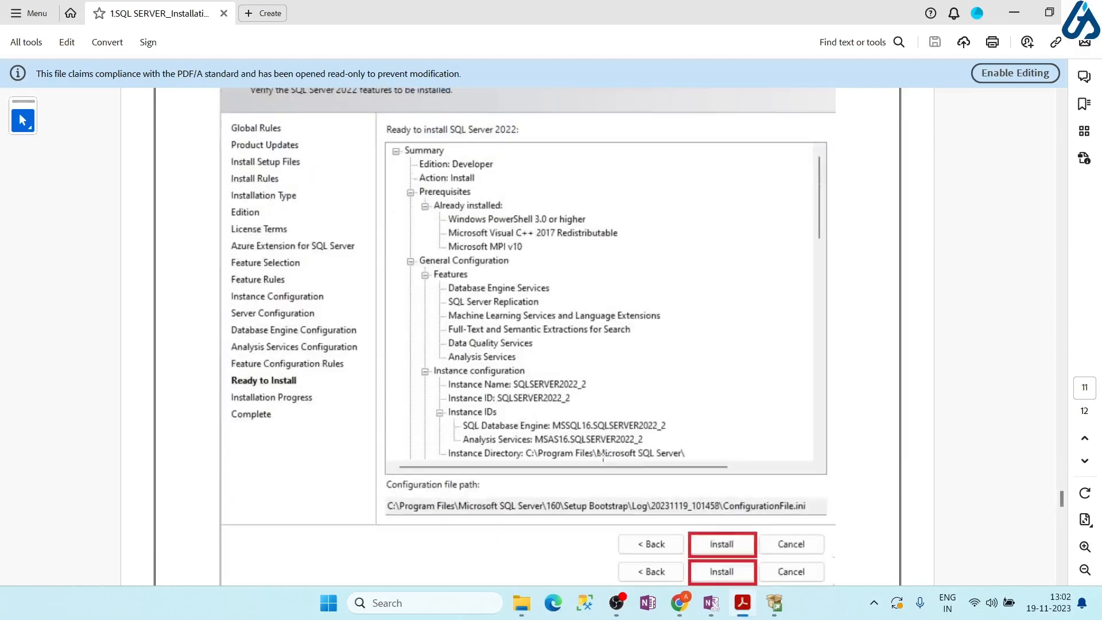
{"action": "scroll", "coordinate": [604, 456], "scroll_direction": "down", "scroll_amount": 6}
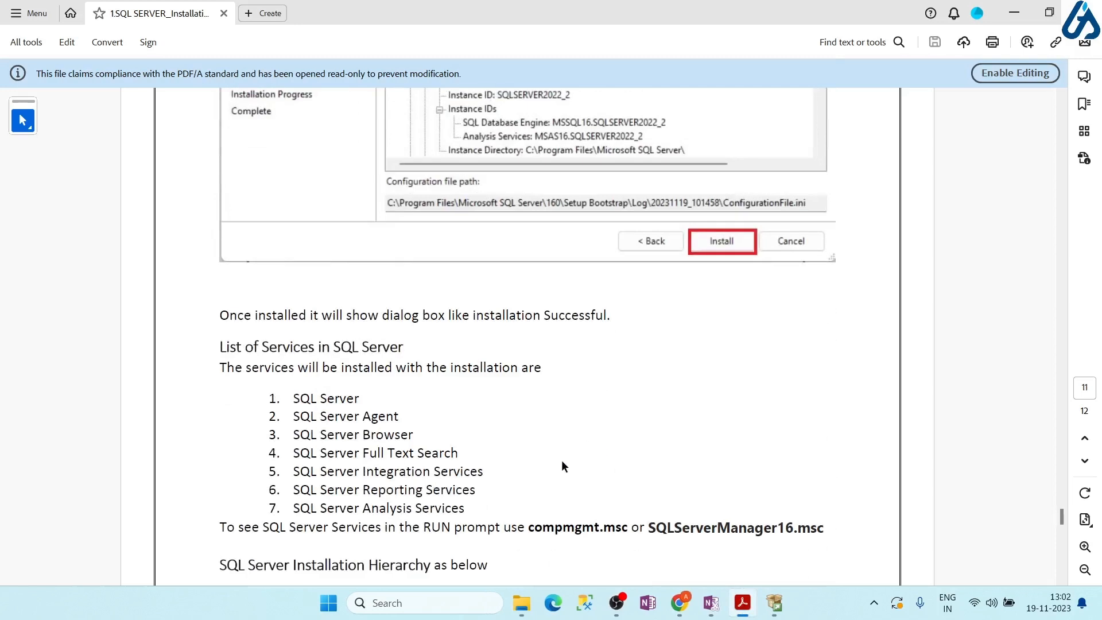
{"action": "scroll", "coordinate": [561, 467], "scroll_direction": "down", "scroll_amount": 1}
{"action": "left_click_drag", "start_coordinate": [479, 476], "coordinate": [287, 370]}
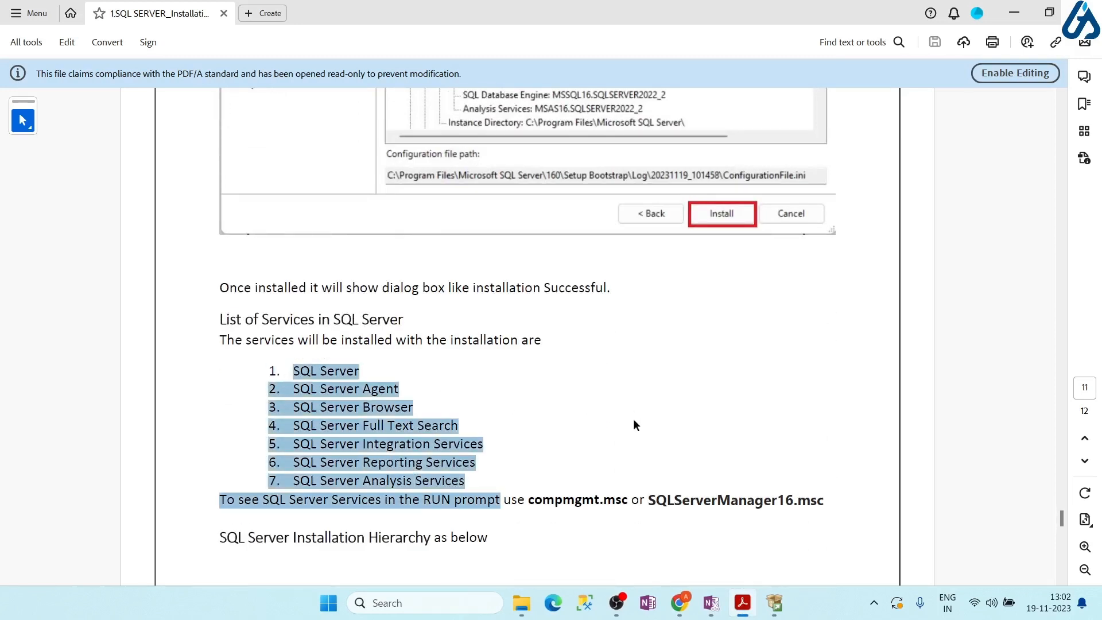
{"action": "left_click", "coordinate": [606, 444]}
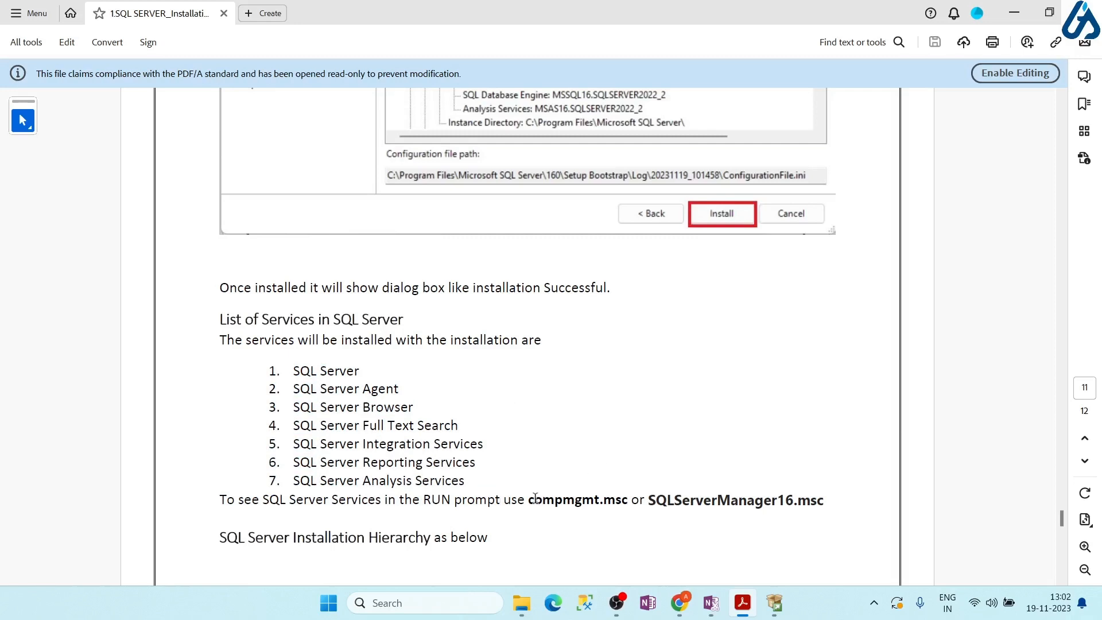
{"action": "left_click_drag", "start_coordinate": [529, 501], "coordinate": [629, 501]}
{"action": "key", "text": "ctrl+c"}
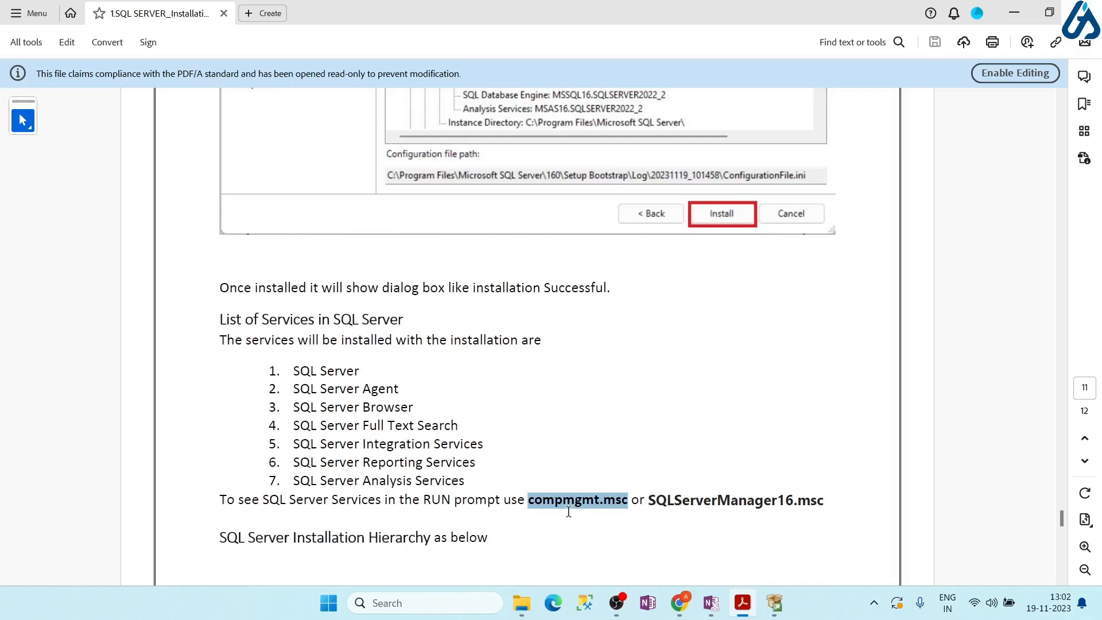
Launch Computer Management by running the pasted compmgmt.msc command
{"action": "key", "text": "super+r"}
{"action": "key", "text": "ctrl+v"}
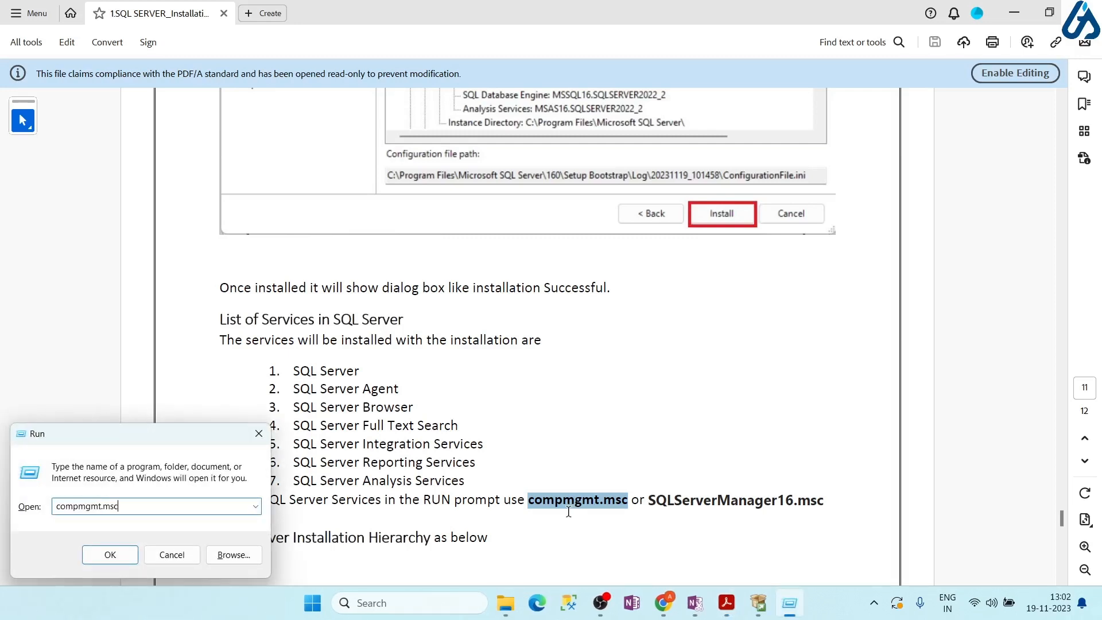
{"action": "key", "text": "Return"}
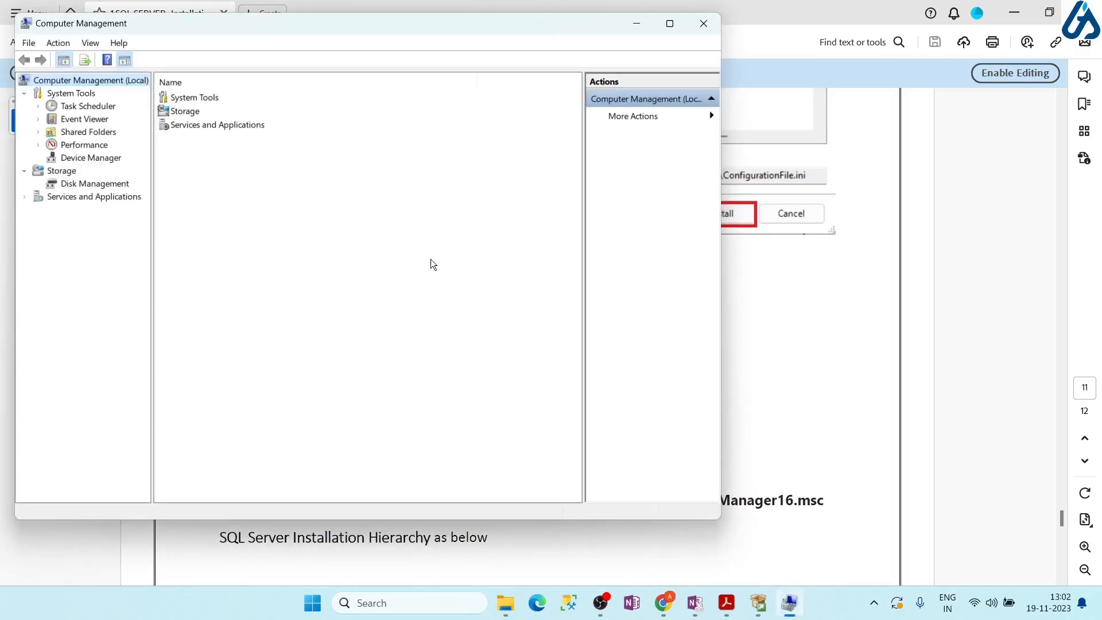
Expand Services and Applications and show the Services list
{"action": "left_click", "coordinate": [70, 199]}
{"action": "left_click", "coordinate": [25, 199]}
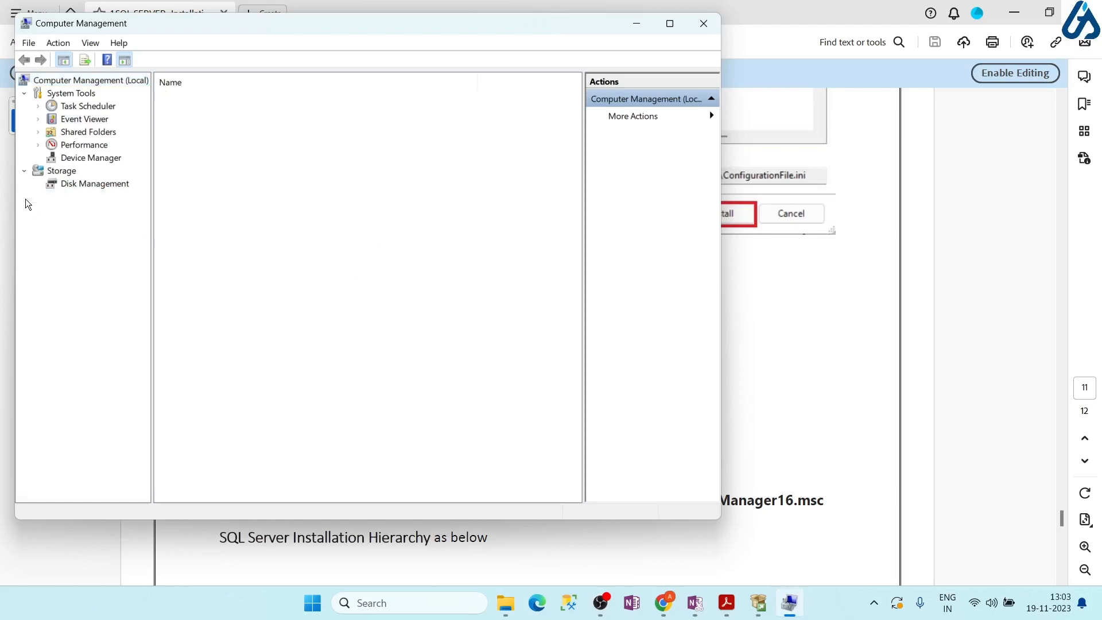
{"action": "left_click", "coordinate": [78, 209]}
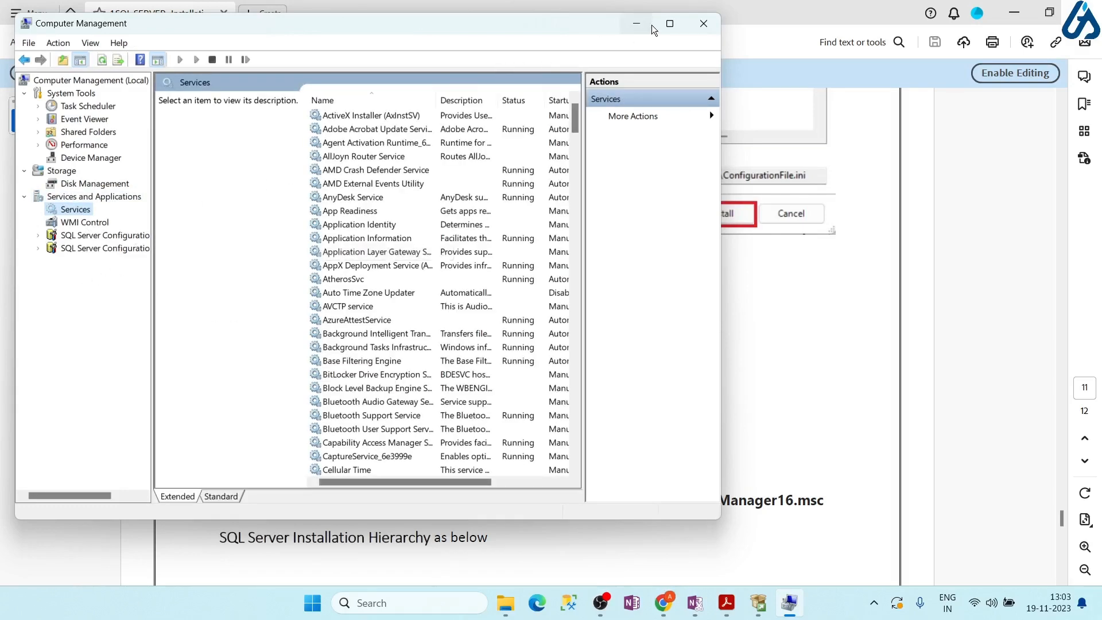
Maximize Computer Management and open SQL Server Services under SQL Server Configuration Manager
{"action": "left_click", "coordinate": [670, 23]}
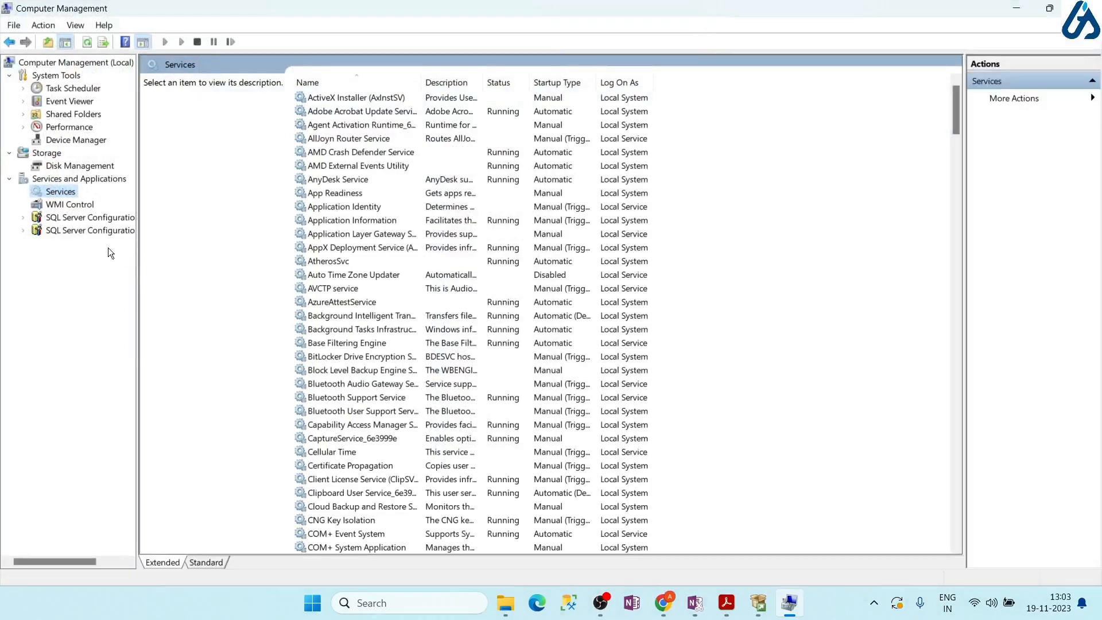
{"action": "left_click", "coordinate": [74, 221]}
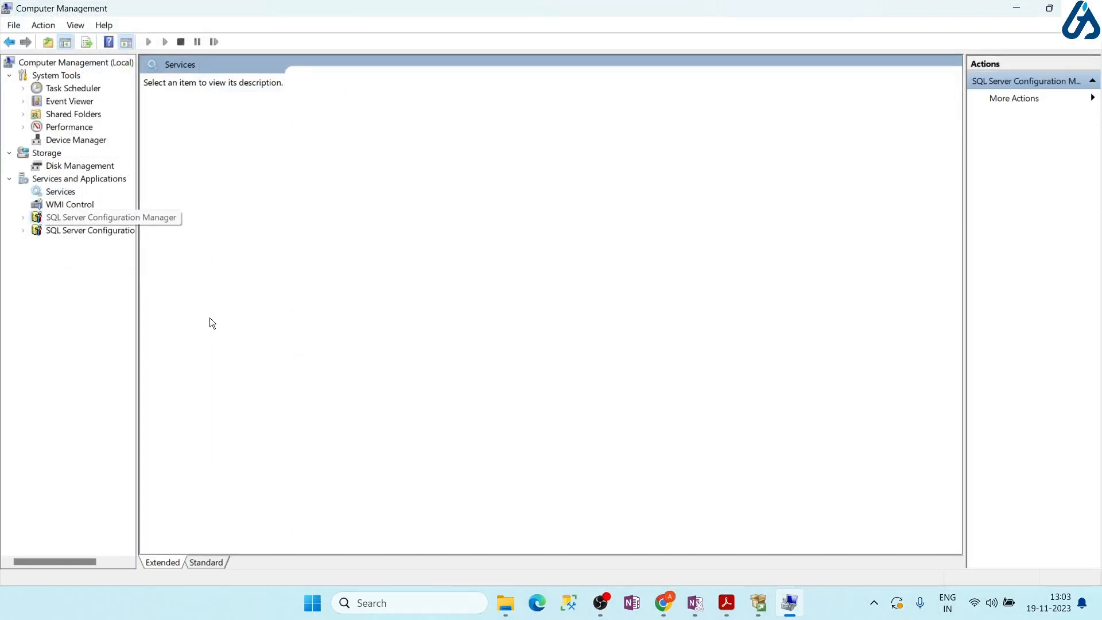
{"action": "left_click_drag", "start_coordinate": [138, 271], "coordinate": [218, 274]}
{"action": "double_click", "coordinate": [268, 76]}
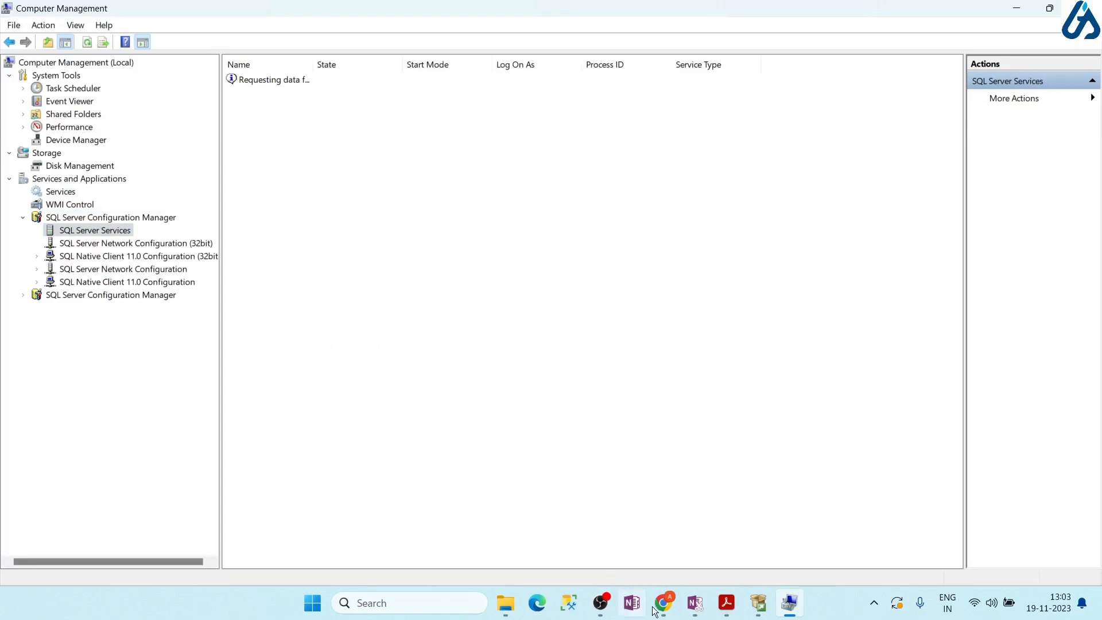
Select SQLServerManager16.msc in the guide, then widen the Name column to show full service names
{"action": "left_click", "coordinate": [726, 603]}
{"action": "left_click_drag", "start_coordinate": [648, 504], "coordinate": [826, 500]}
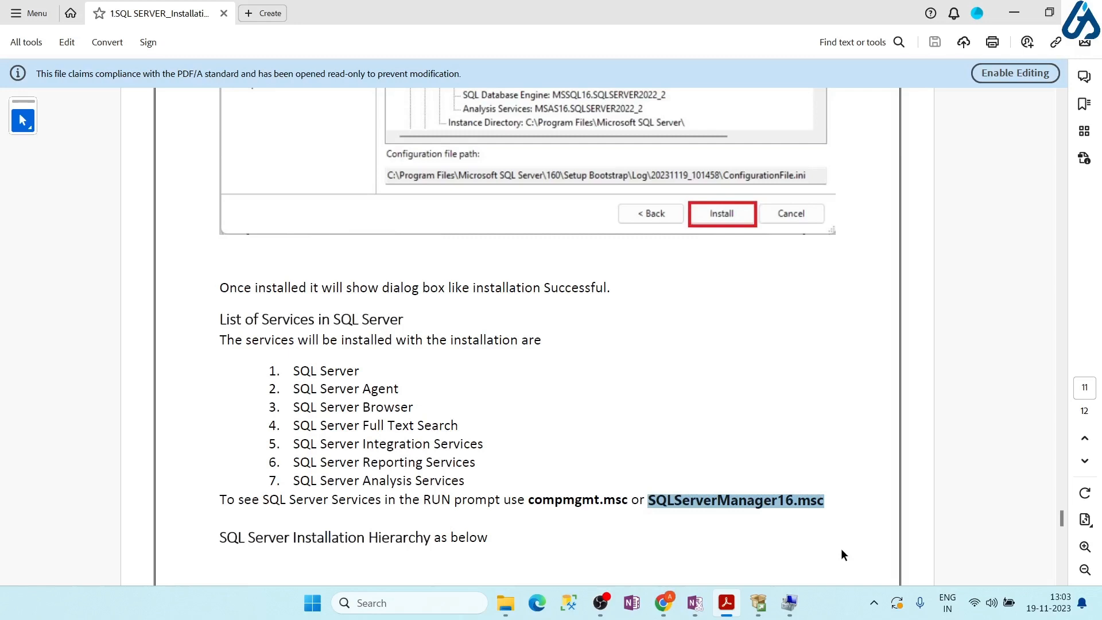
{"action": "key", "text": "alt+Tab"}
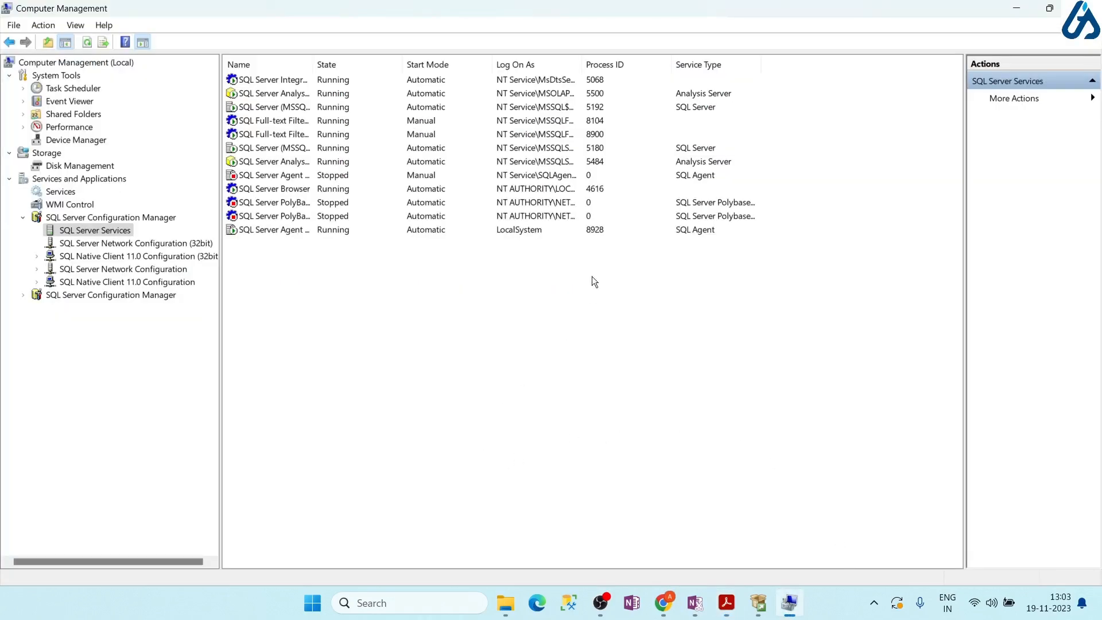
{"action": "left_click_drag", "start_coordinate": [314, 65], "coordinate": [519, 69]}
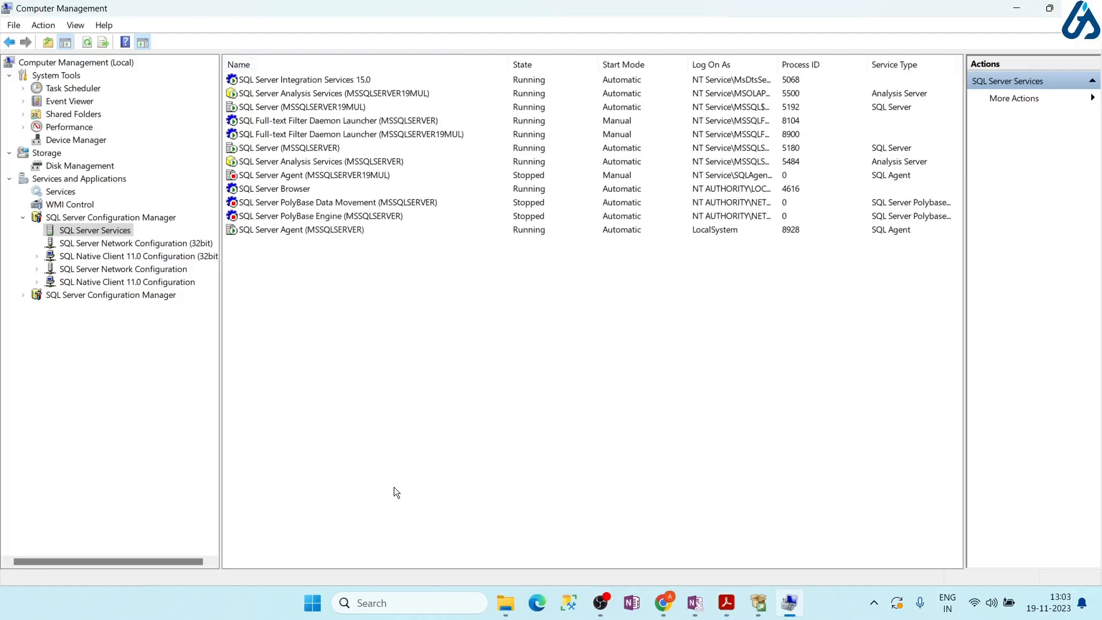
Run SQLServerManager16.msc from the Run box to open standalone SQL Server Configuration Manager
{"action": "key", "text": "super+r"}
{"action": "key", "text": "End"}
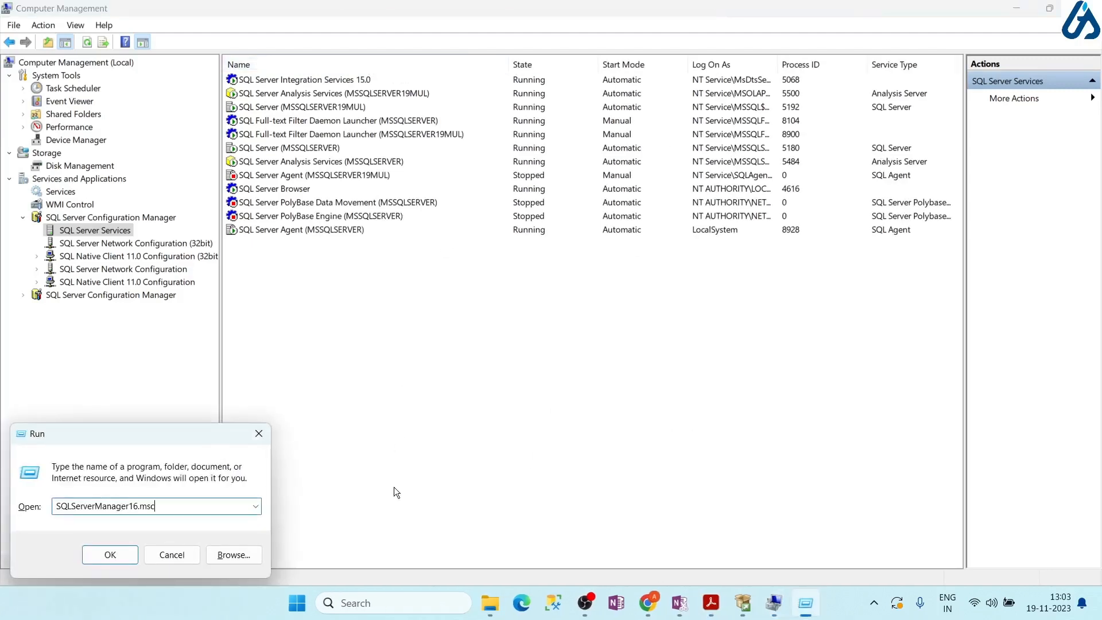
{"action": "left_click", "coordinate": [134, 507]}
{"action": "key", "text": "shift+Right"}
{"action": "key", "text": "shift+Right"}
{"action": "key", "text": "Right"}
{"action": "key", "text": "Return"}
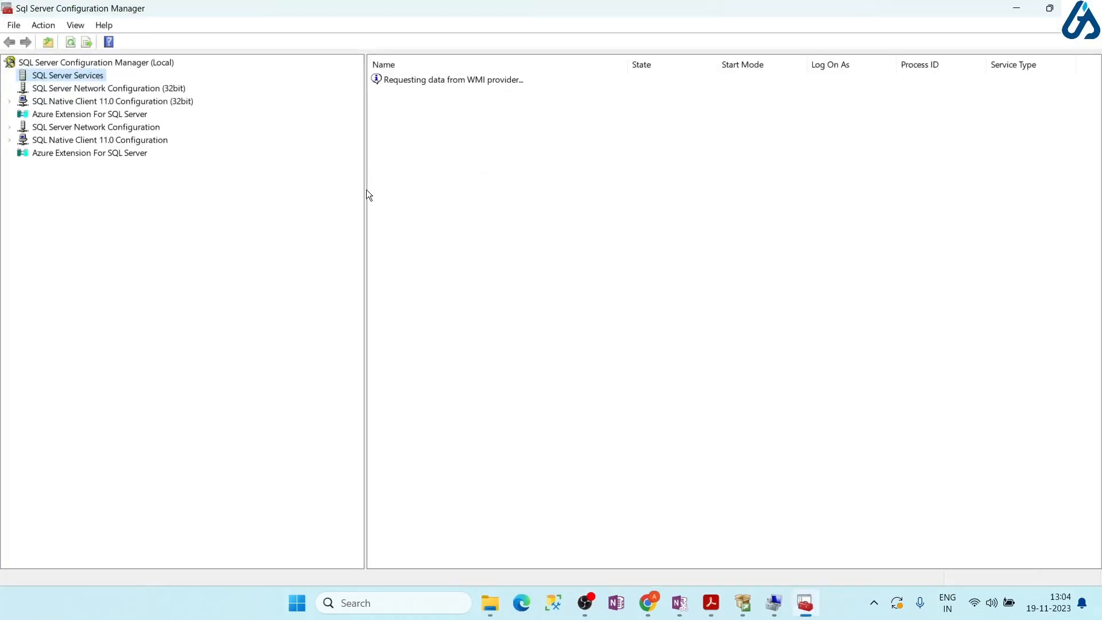
Shrink the navigation tree and widen the Name column so full service names, including MSSQLSERVER_2022, show
{"action": "left_click_drag", "start_coordinate": [365, 189], "coordinate": [311, 189]}
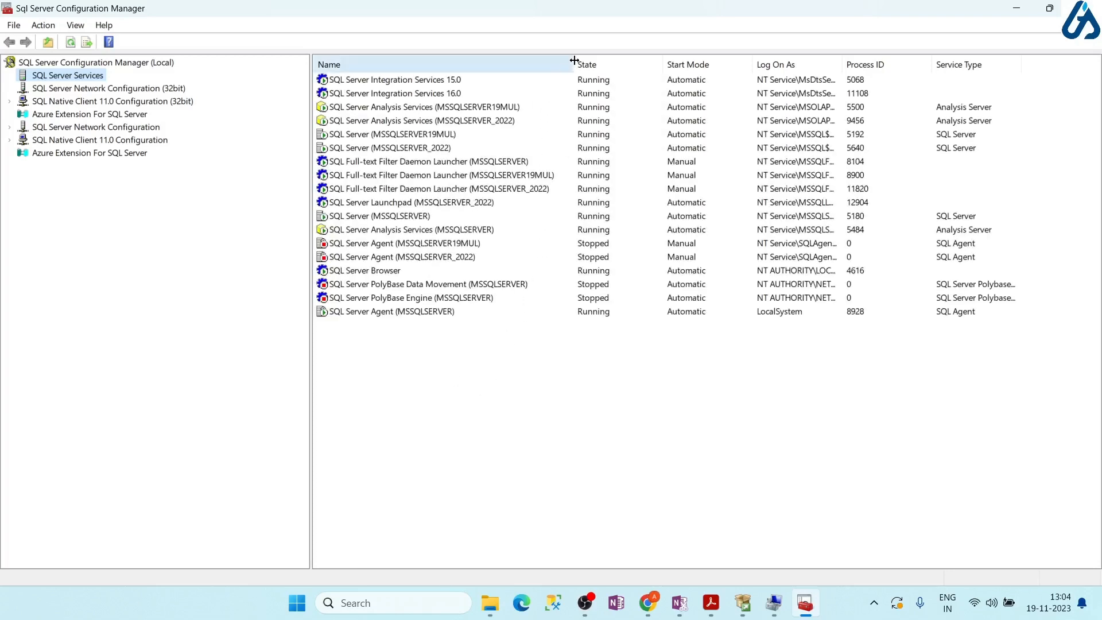
{"action": "left_click_drag", "start_coordinate": [574, 60], "coordinate": [632, 52]}
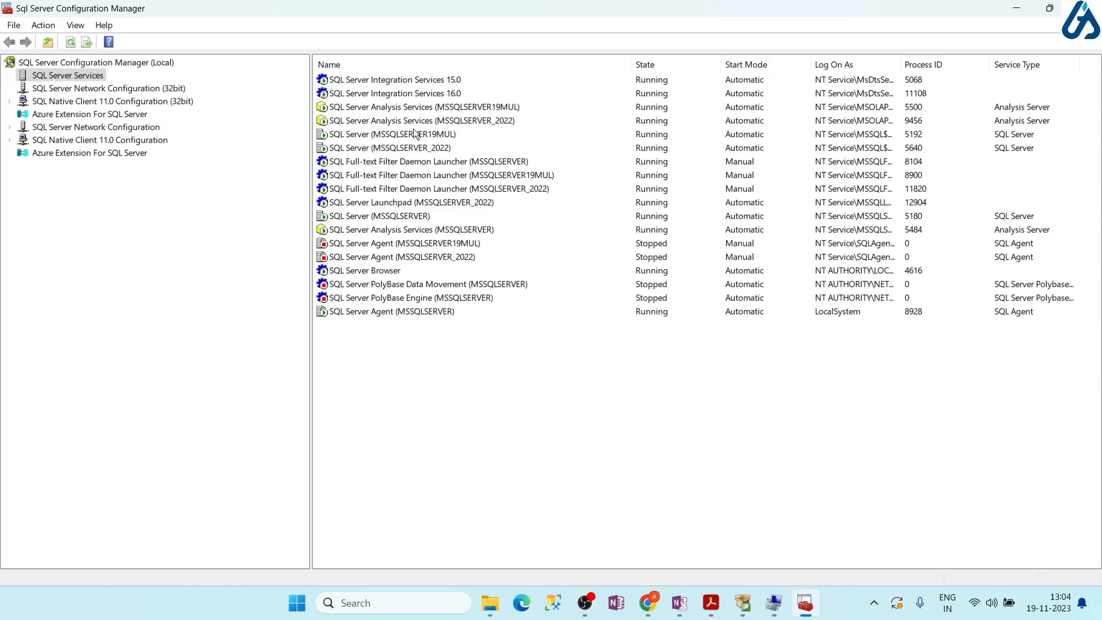
Check Integration Services 16.0 and 15.0, Analysis Services, SQL Server (MSSQLSERVER_2022), Full-text Filter Daemon and Launchpad
{"action": "left_click", "coordinate": [405, 96]}
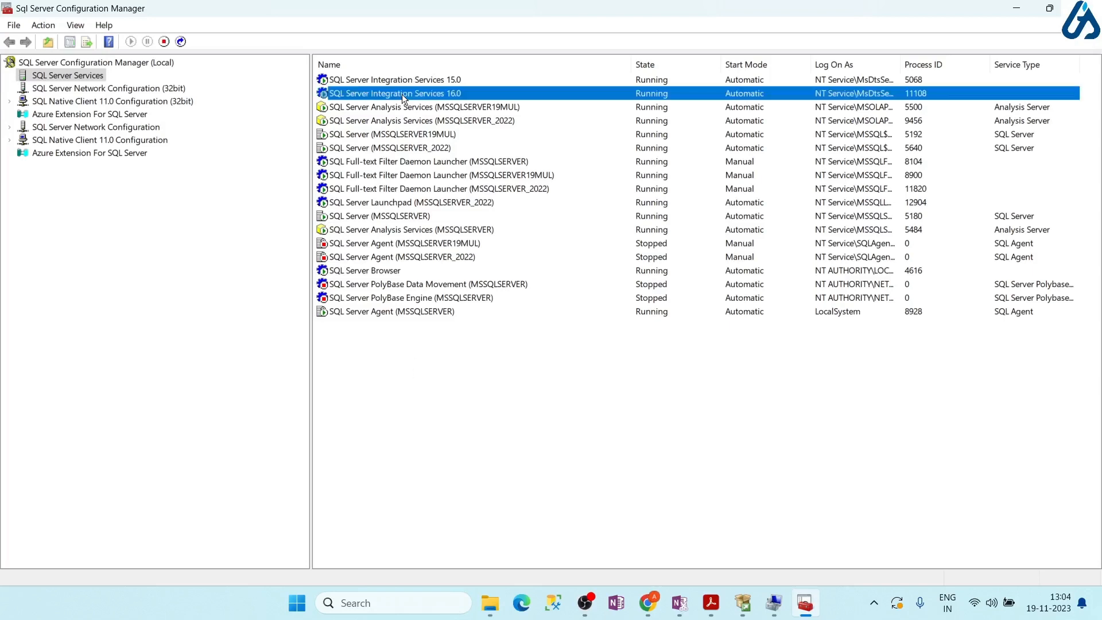
{"action": "left_click", "coordinate": [398, 81]}
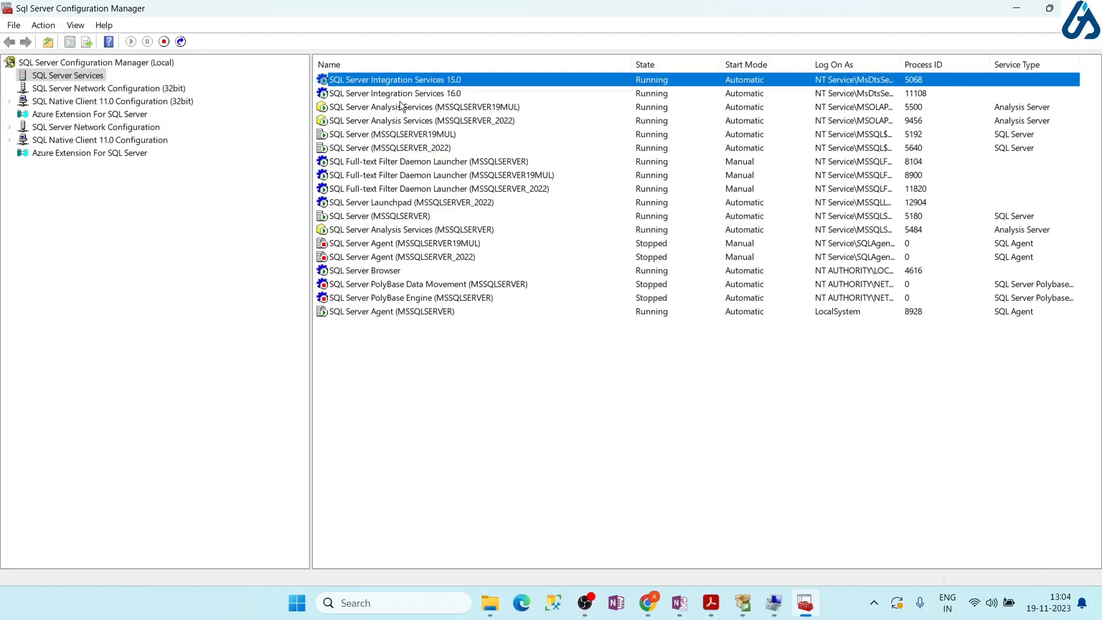
{"action": "left_click", "coordinate": [398, 108]}
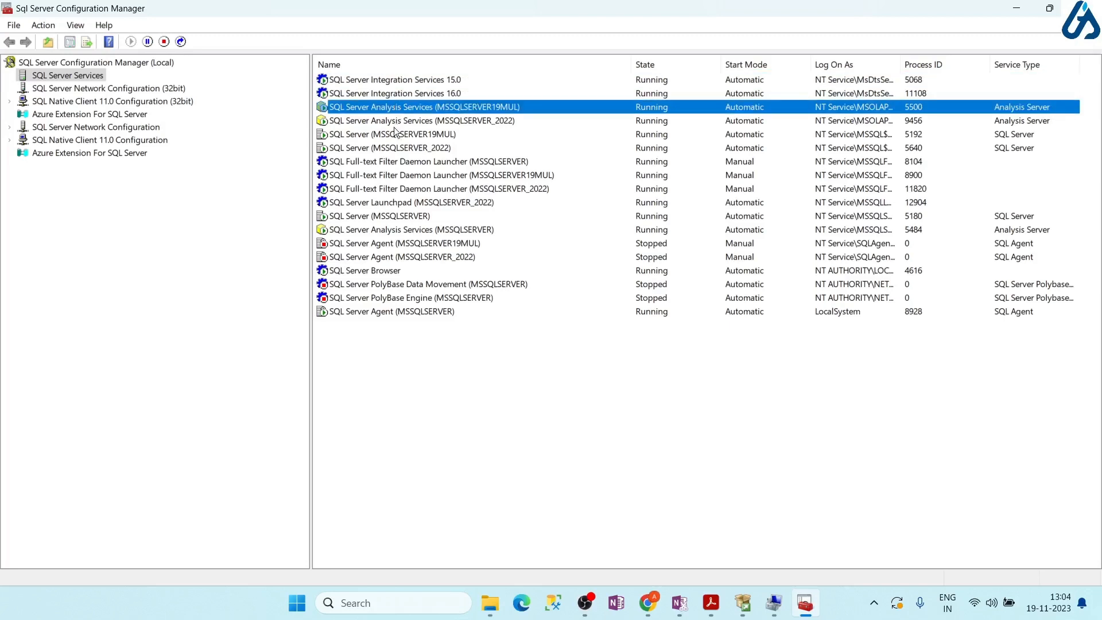
{"action": "left_click", "coordinate": [396, 148]}
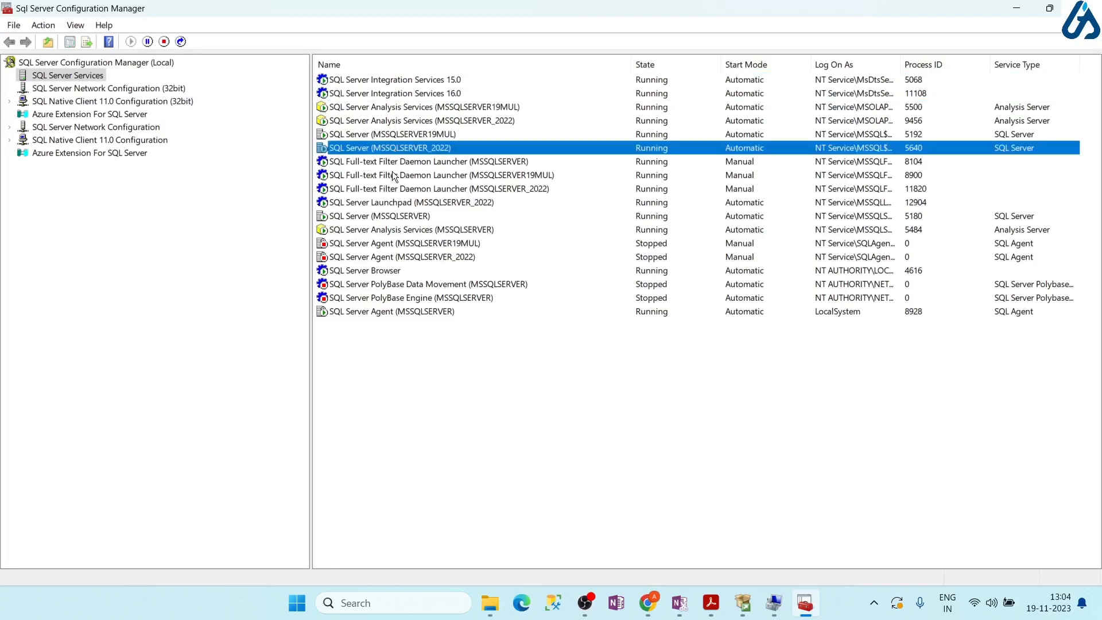
{"action": "left_click", "coordinate": [391, 161]}
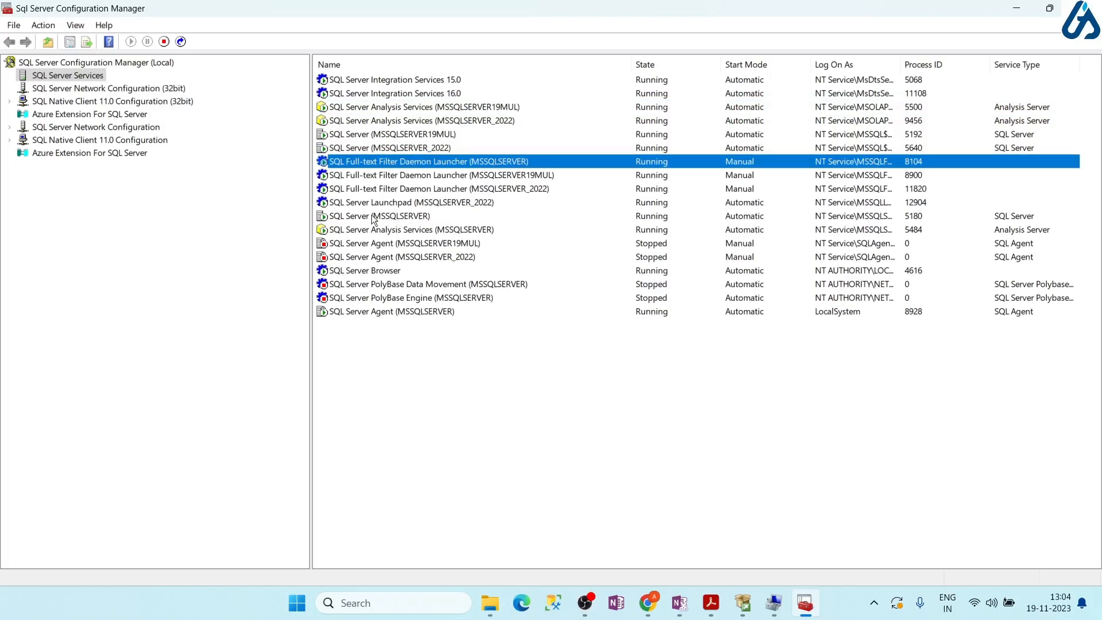
{"action": "left_click", "coordinate": [395, 204]}
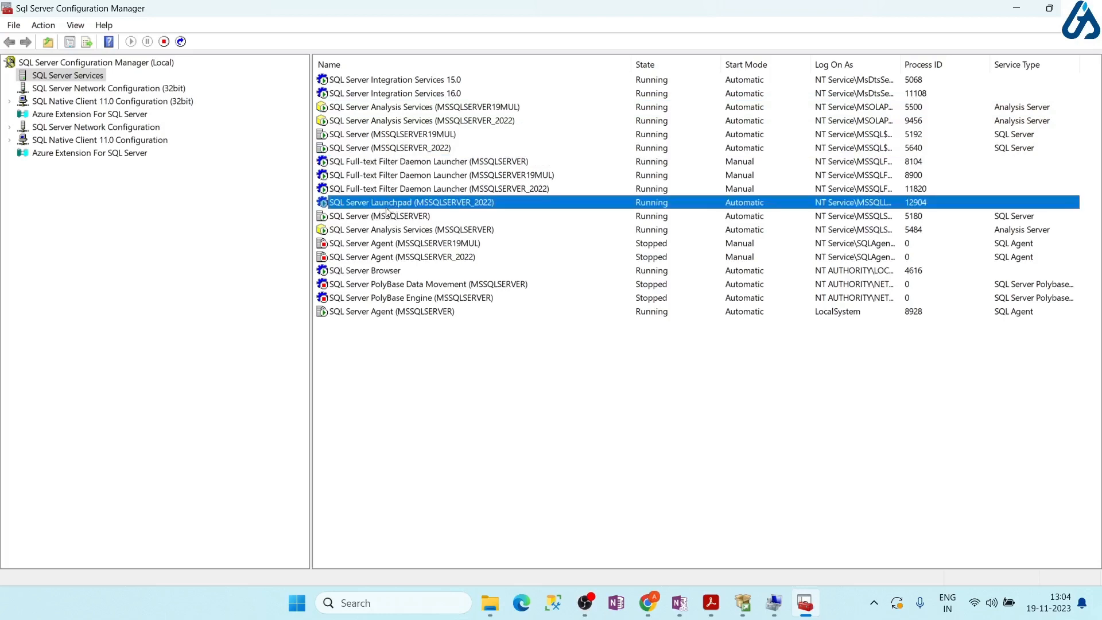
Check SQL Server (MSSQLSERVER), both SQL Server Agents and Browser, then return to the PDF guide
{"action": "left_click", "coordinate": [384, 215]}
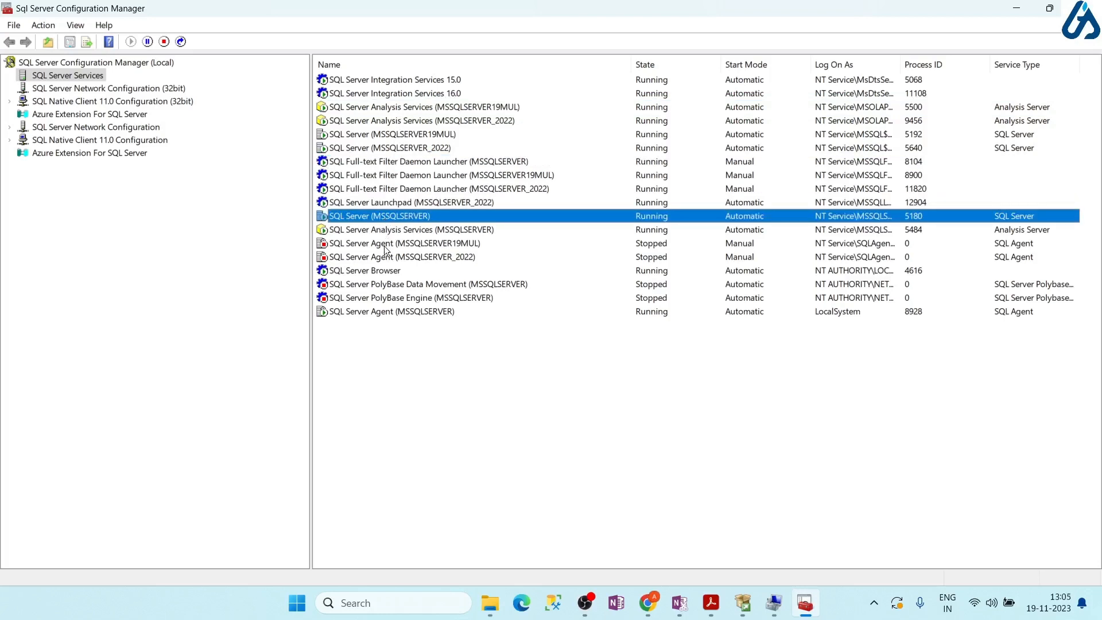
{"action": "left_click", "coordinate": [378, 245]}
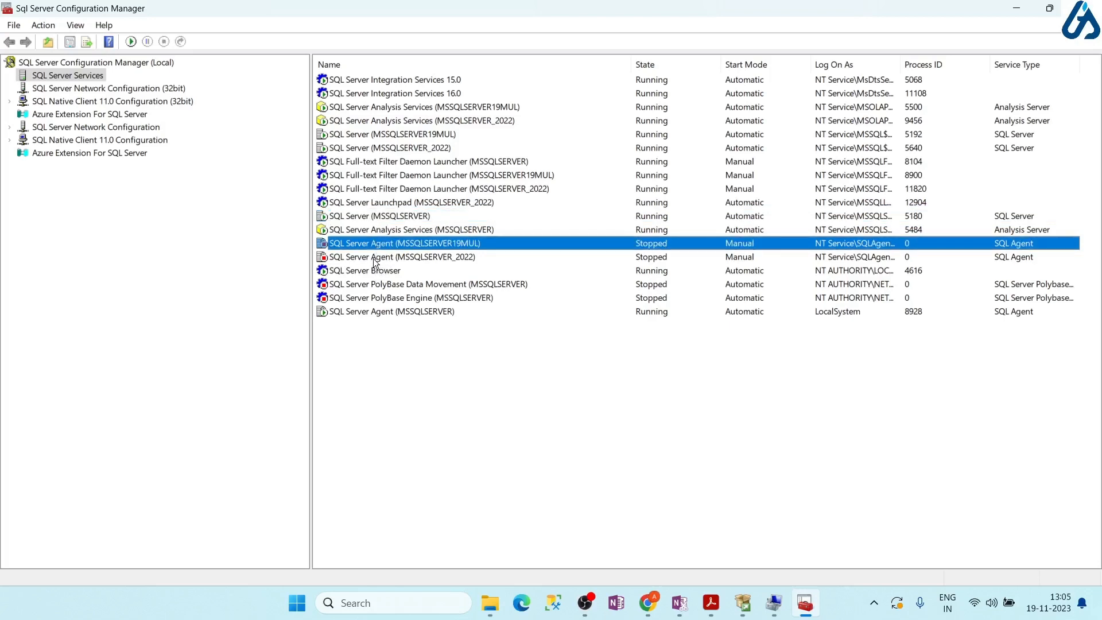
{"action": "left_click", "coordinate": [374, 258]}
{"action": "left_click", "coordinate": [371, 269]}
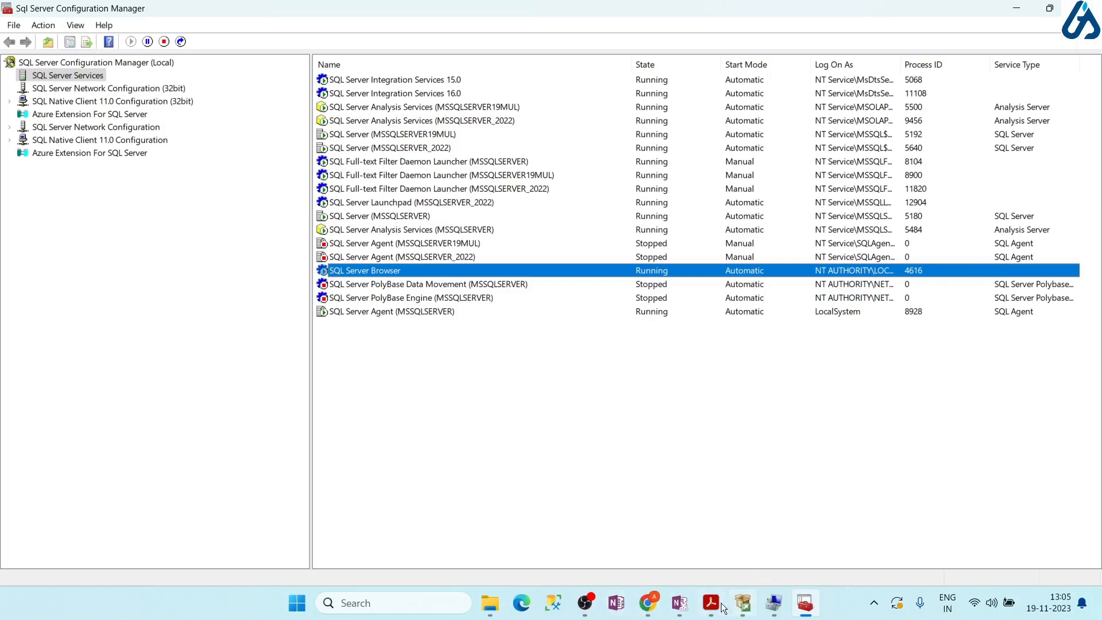
{"action": "left_click", "coordinate": [658, 513]}
{"action": "scroll", "coordinate": [484, 395], "scroll_direction": "down", "scroll_amount": 10}
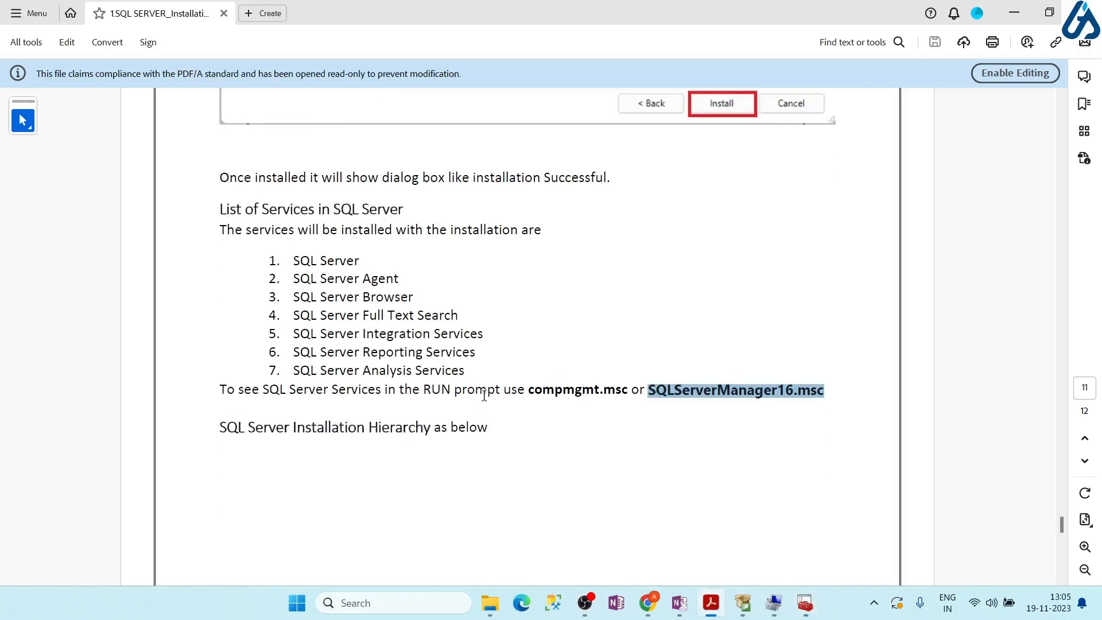